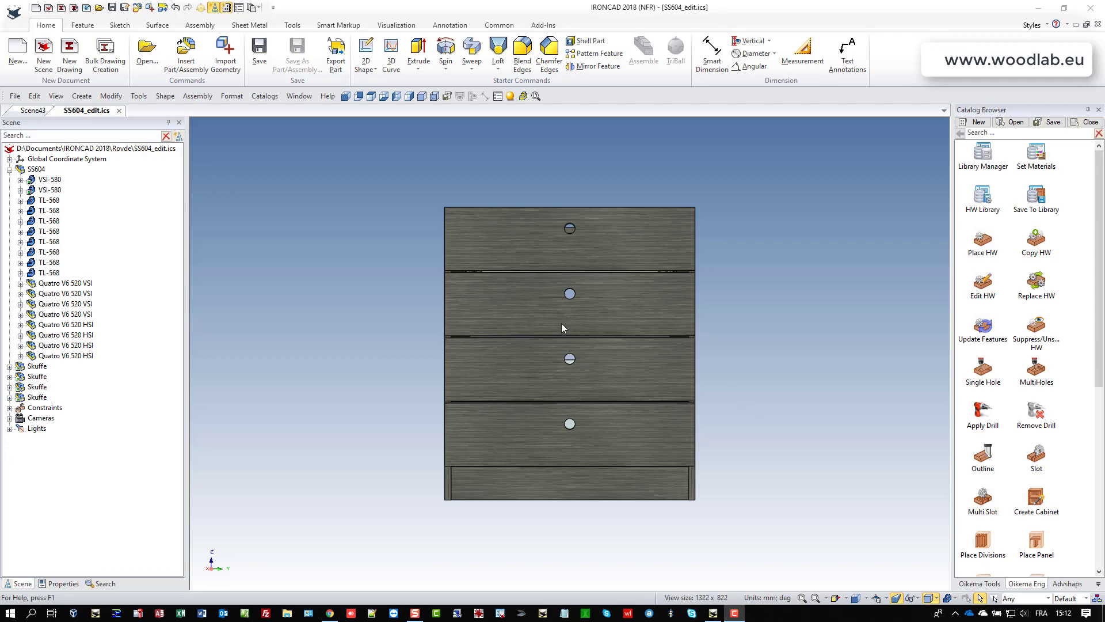
Step: Orbit and zoom the SS604 cabinet to inspect its right side and open top
{"action": "middle_click_drag", "start_coordinate": [561, 322], "coordinate": [703, 333]}
{"action": "scroll", "coordinate": [717, 248], "scroll_direction": "up", "scroll_amount": 2}
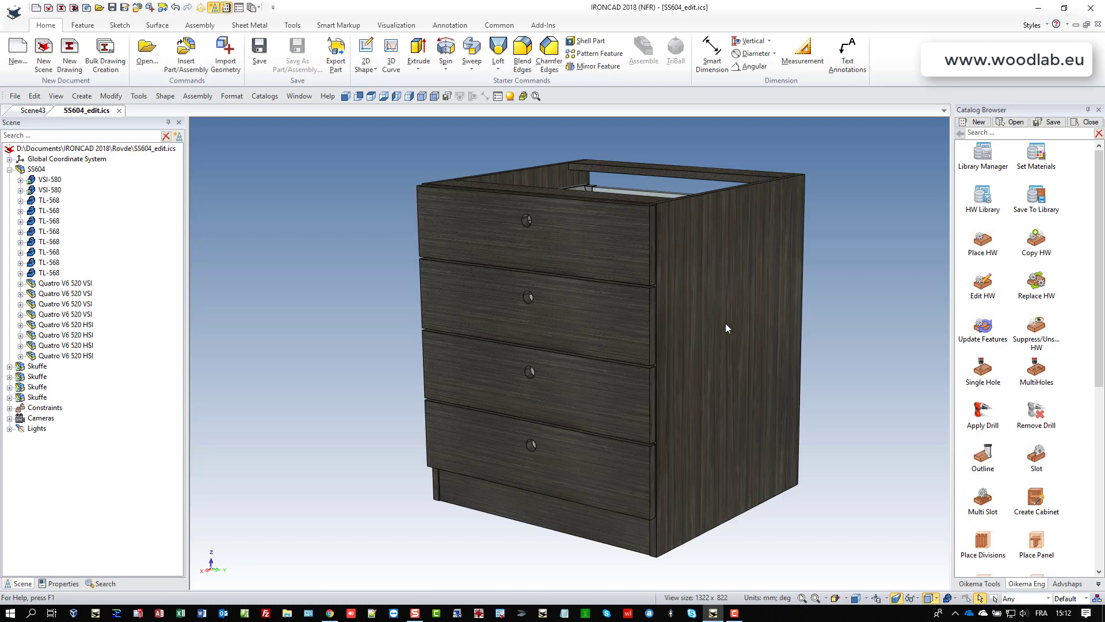
{"action": "mouse_move", "coordinate": [726, 323]}
{"action": "middle_mouse_down"}
{"action": "mouse_move", "coordinate": [499, 377]}
{"action": "mouse_move", "coordinate": [624, 380]}
{"action": "mouse_move", "coordinate": [741, 312]}
{"action": "middle_mouse_up"}
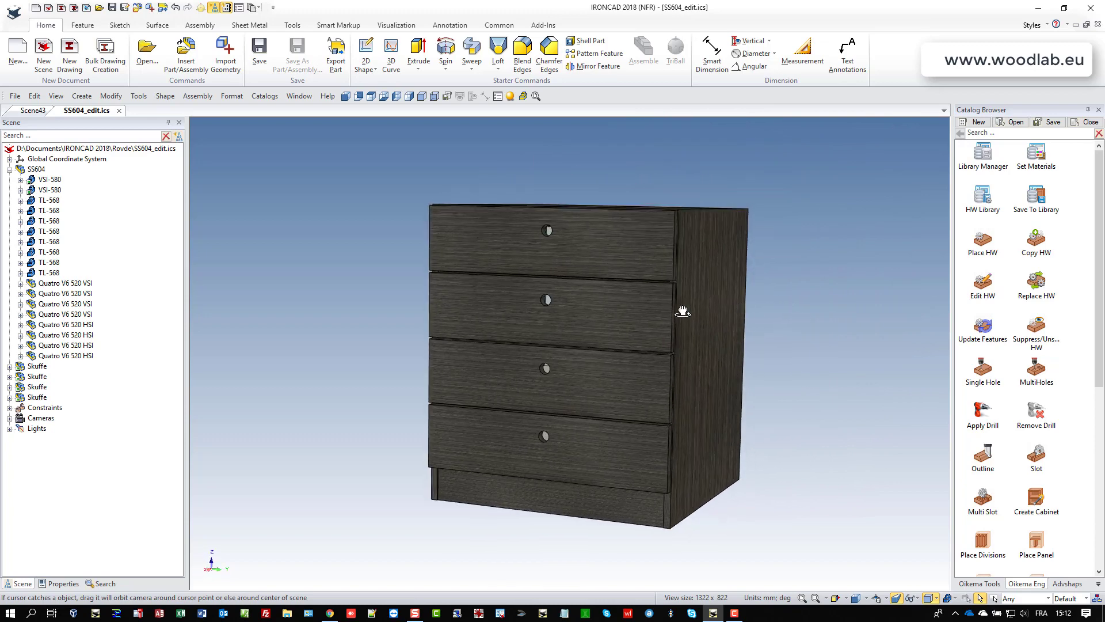
{"action": "middle_click_drag", "start_coordinate": [546, 270], "coordinate": [566, 281]}
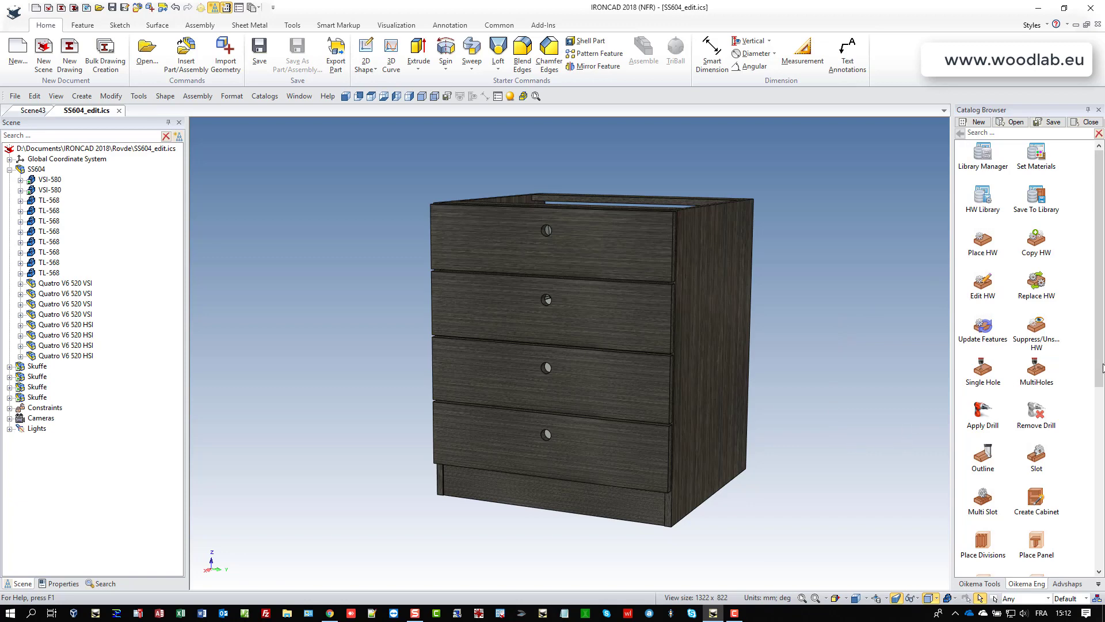
{"action": "left_click_drag", "start_coordinate": [1101, 348], "coordinate": [1102, 525]}
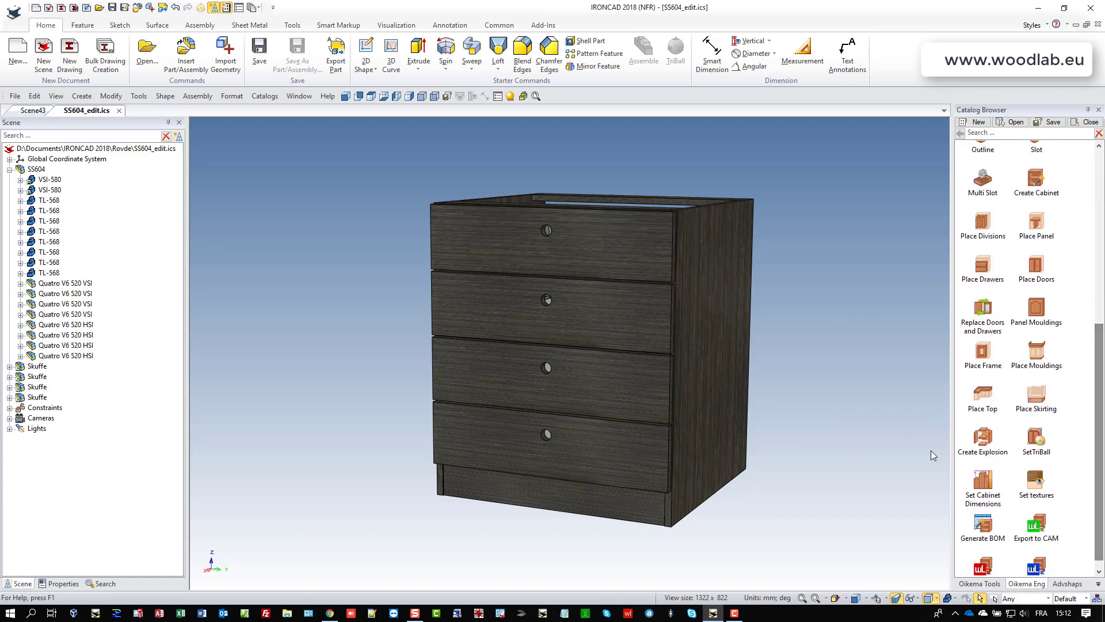
{"action": "scroll", "coordinate": [845, 357], "scroll_direction": "down", "scroll_amount": 1}
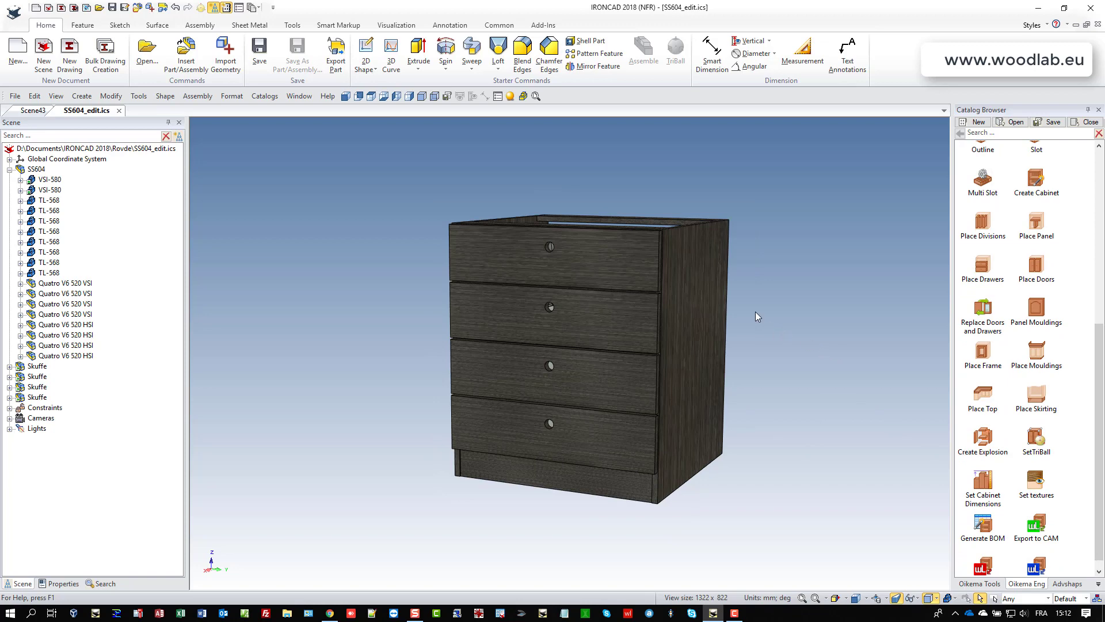
{"action": "scroll", "coordinate": [595, 300], "scroll_direction": "up", "scroll_amount": 1}
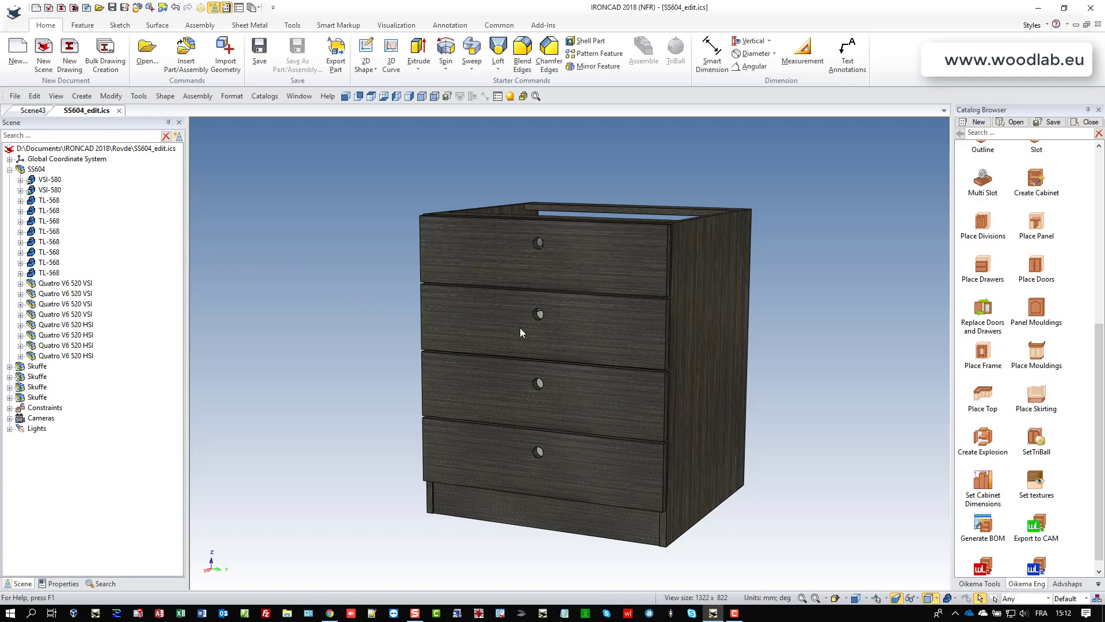
Step: Isolate the VSI-580 side panel and turn it face-on to inspect its holes
{"action": "left_click", "coordinate": [741, 363]}
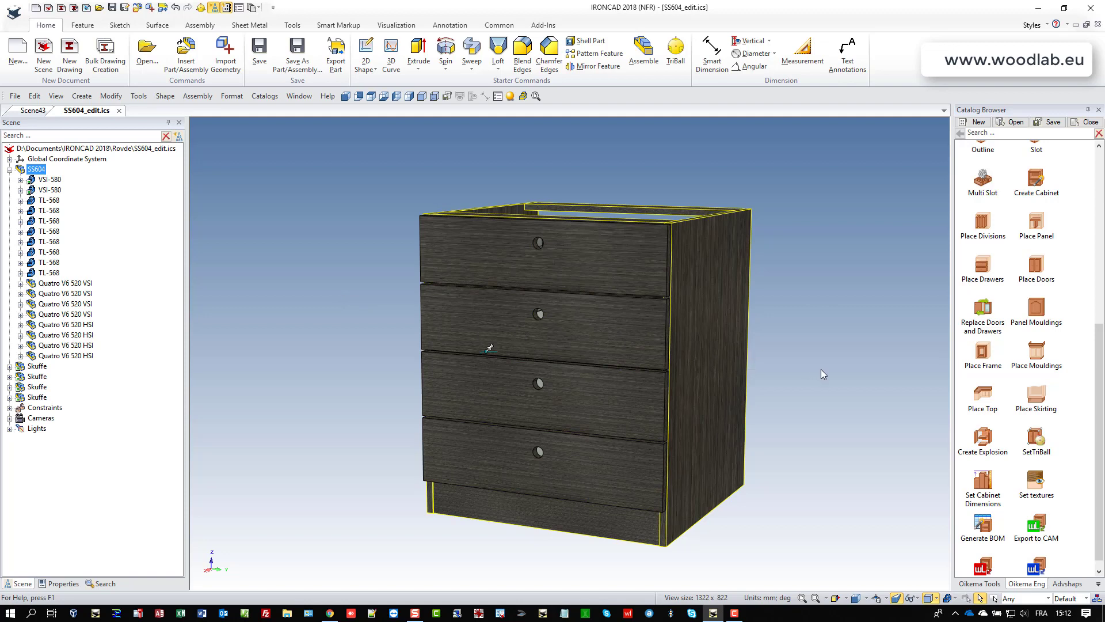
{"action": "left_click", "coordinate": [41, 190]}
{"action": "right_click", "coordinate": [44, 190]}
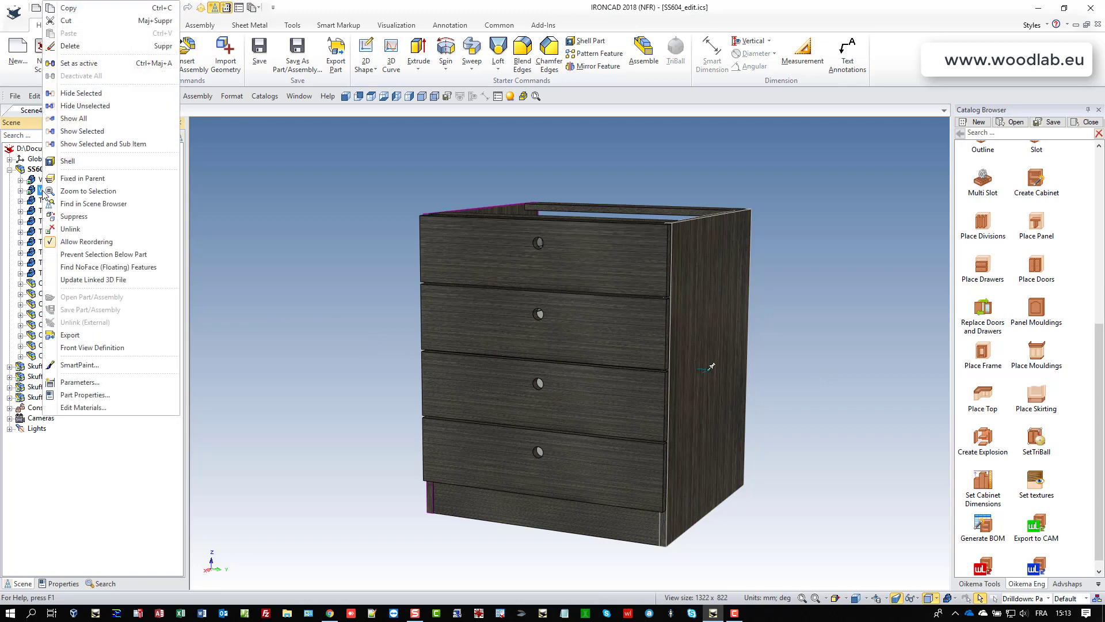
{"action": "left_click", "coordinate": [87, 106]}
{"action": "middle_click_drag", "start_coordinate": [707, 522], "coordinate": [855, 521]}
{"action": "middle_click_drag", "start_coordinate": [668, 391], "coordinate": [661, 400]}
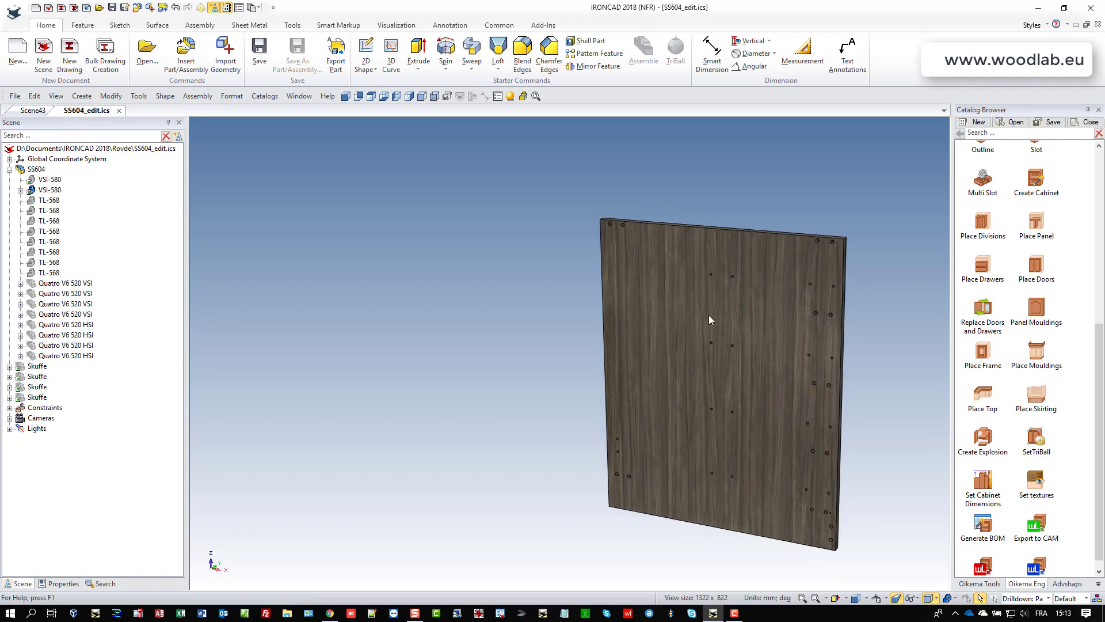
{"action": "scroll", "coordinate": [716, 296], "scroll_direction": "up", "scroll_amount": 3}
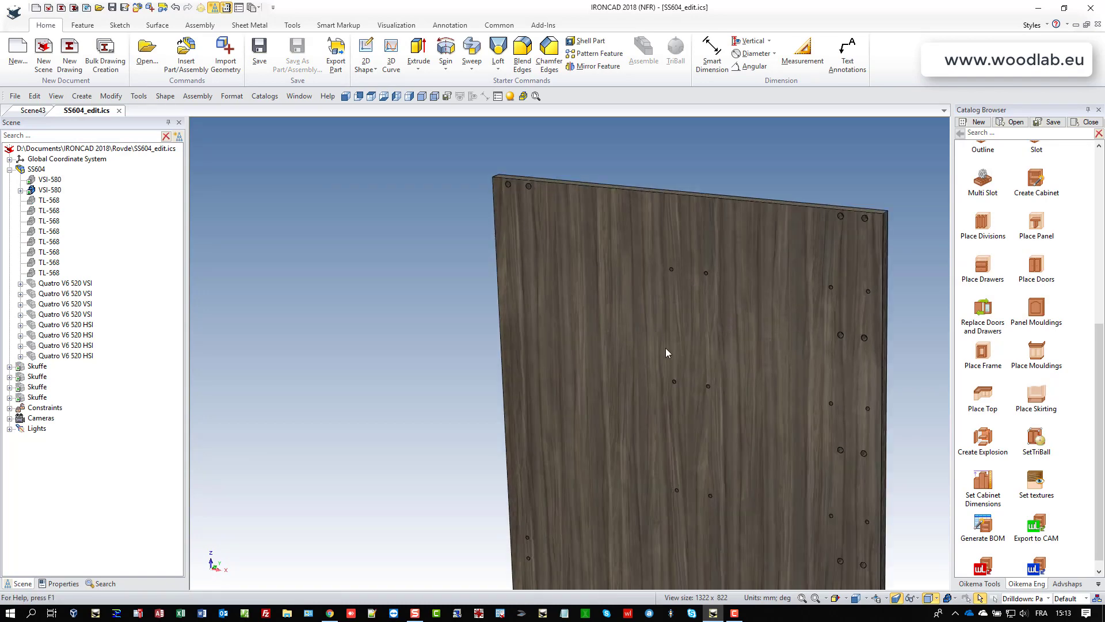
{"action": "scroll", "coordinate": [511, 429], "scroll_direction": "down", "scroll_amount": 3}
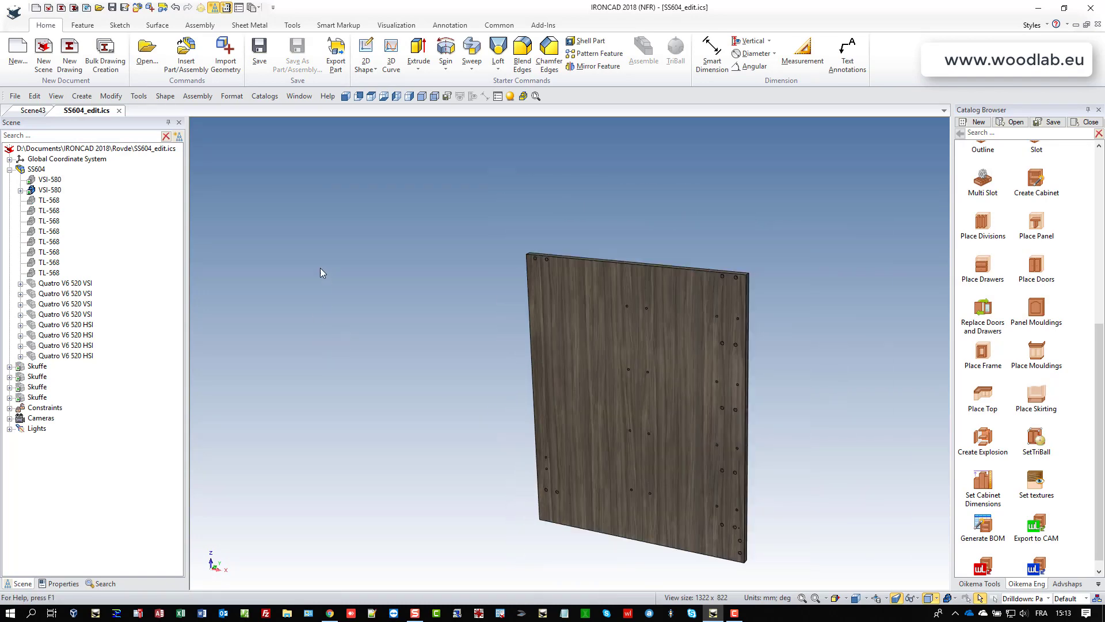
Step: Unhide all cabinet parts and rotate the cabinet back to face the drawers
{"action": "right_click", "coordinate": [434, 317]}
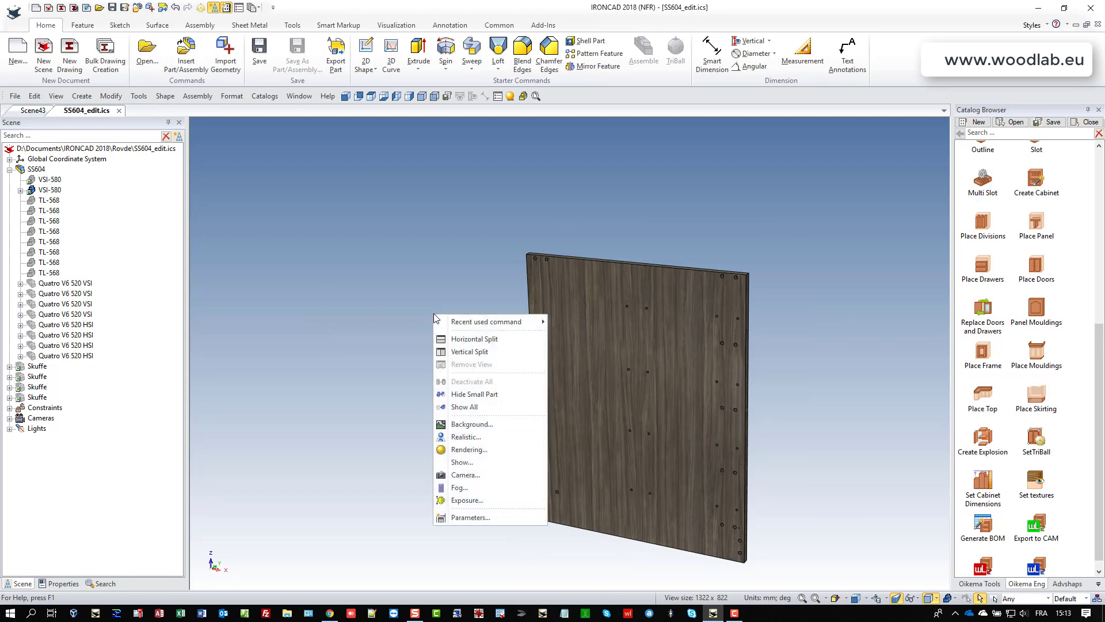
{"action": "left_click", "coordinate": [473, 408]}
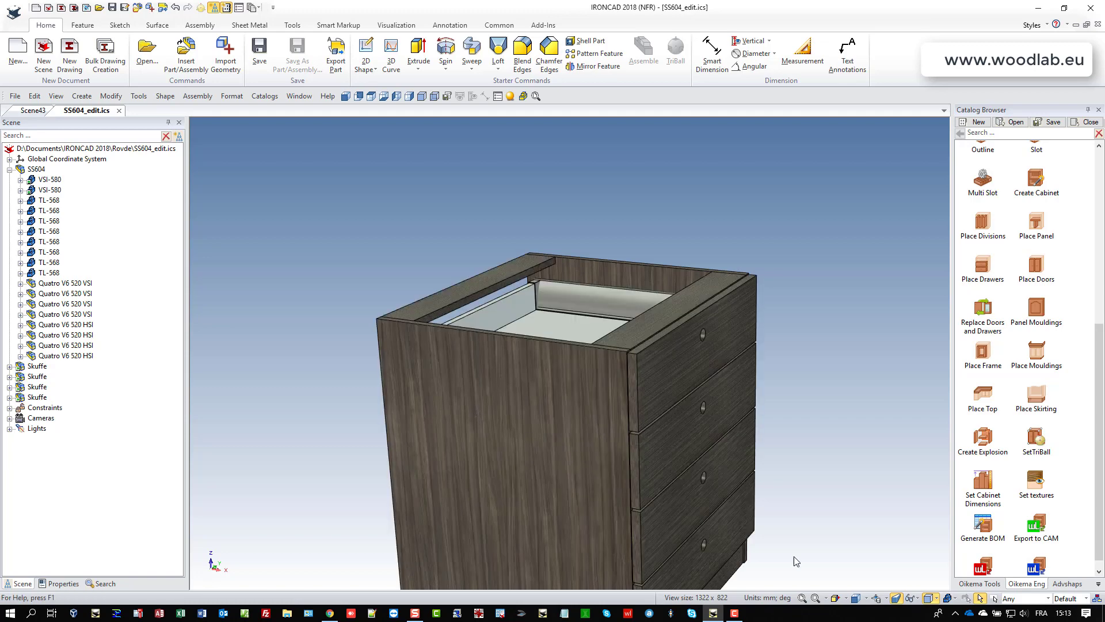
{"action": "left_click", "coordinate": [802, 599]}
{"action": "left_click_drag", "start_coordinate": [575, 437], "coordinate": [769, 503]}
Step: Start a new scene with a cabinet block set to width 600 and depth 560
{"action": "key", "text": "ctrl+n"}
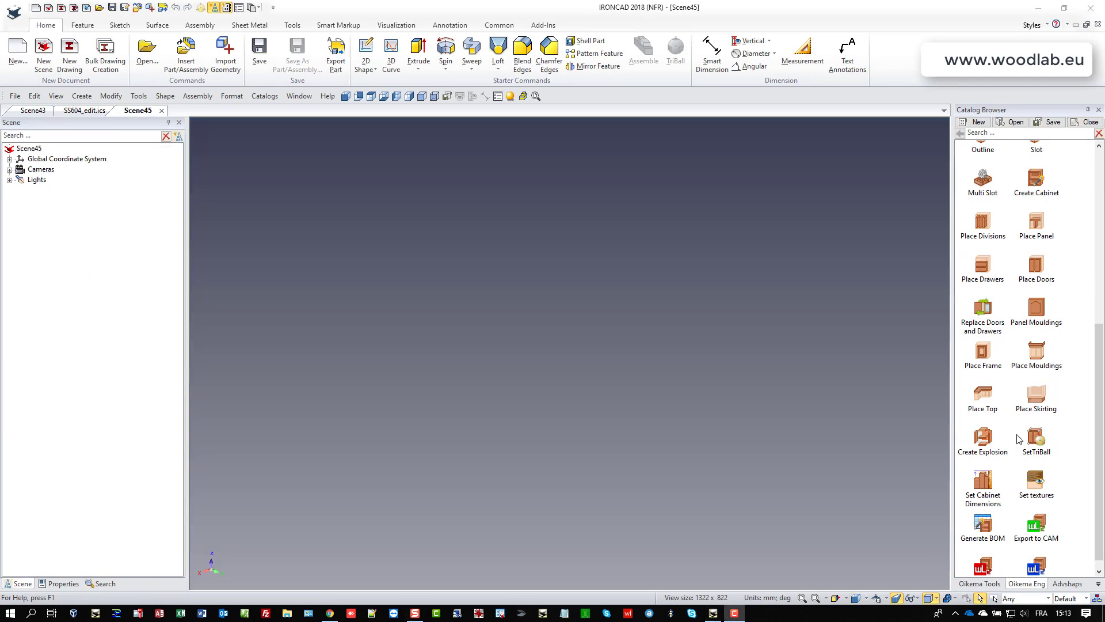
{"action": "left_click_drag", "start_coordinate": [1036, 179], "coordinate": [570, 545]}
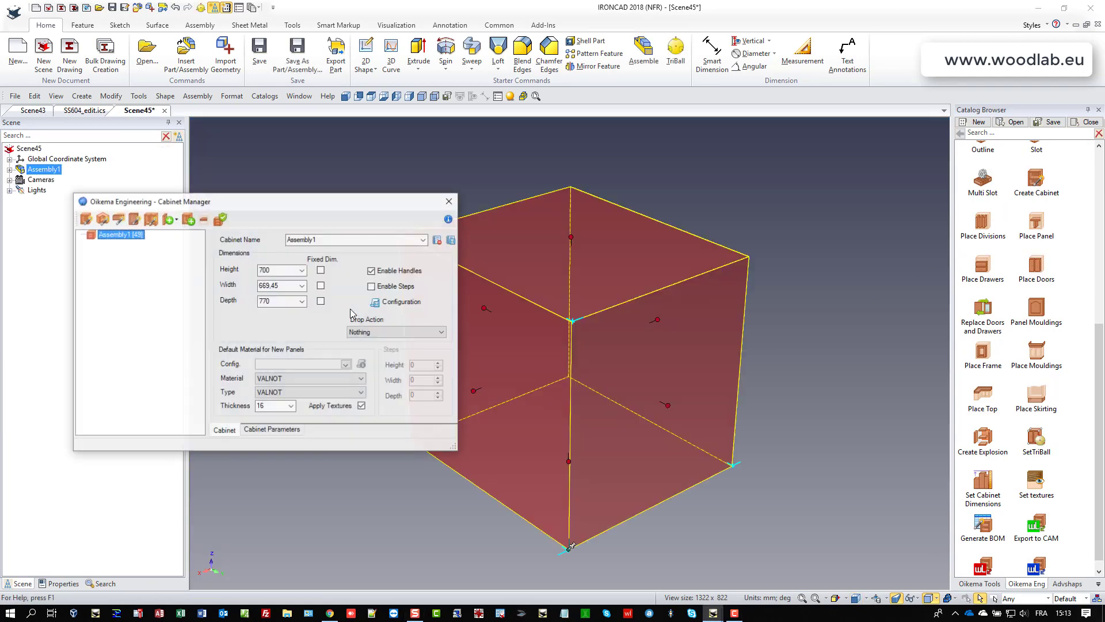
{"action": "double_click", "coordinate": [281, 286]}
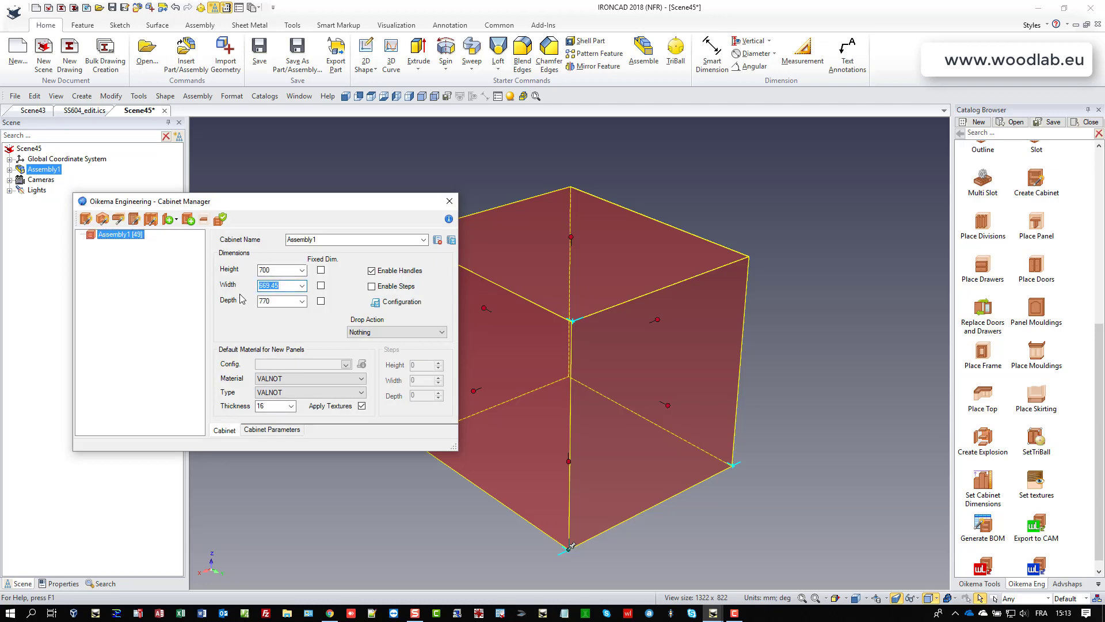
{"action": "type", "text": "5"}
{"action": "key", "text": "Tab"}
{"action": "type", "text": "56"}
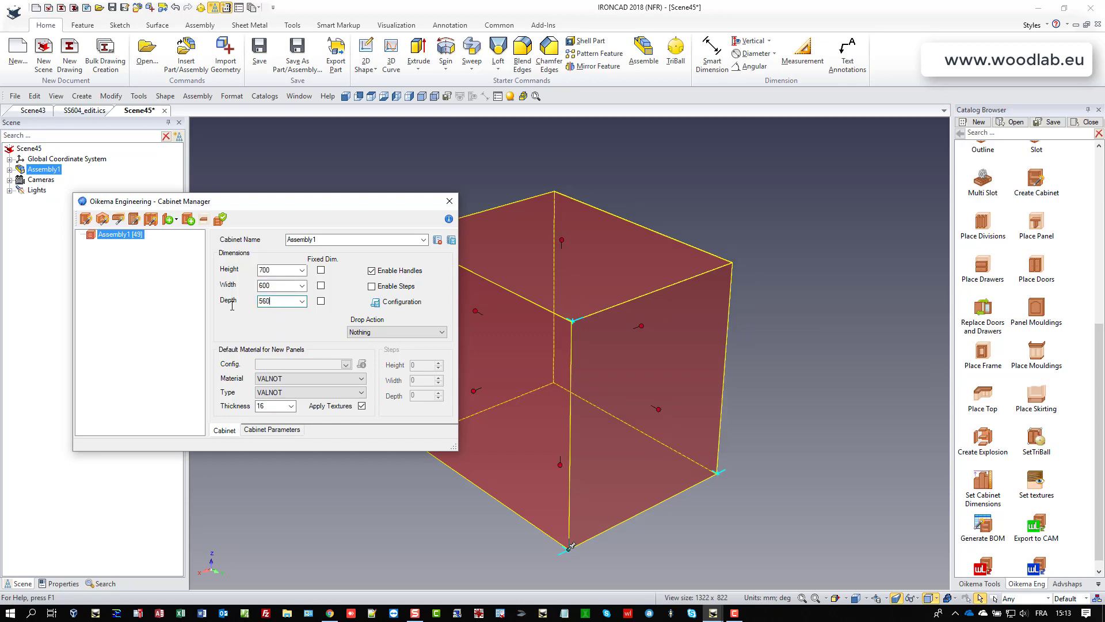
{"action": "type", "text": "0"}
{"action": "key", "text": "Tab"}
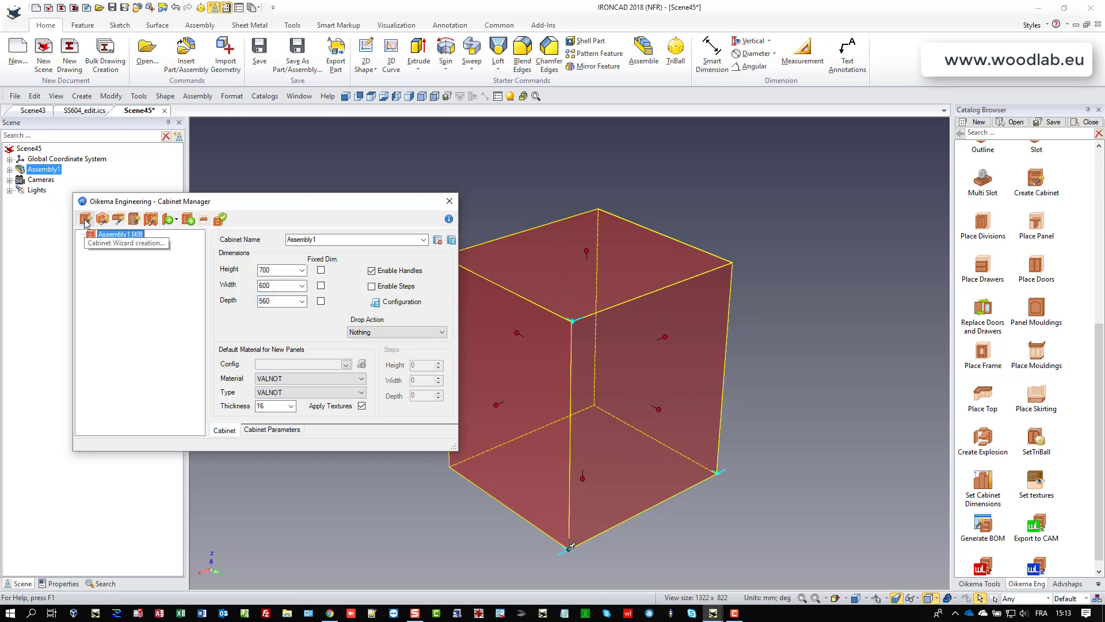
Step: Browse cabinet configurations Conf1–Conf5 in the Cabinet Wizard and return to Conf1
{"action": "left_click", "coordinate": [86, 220]}
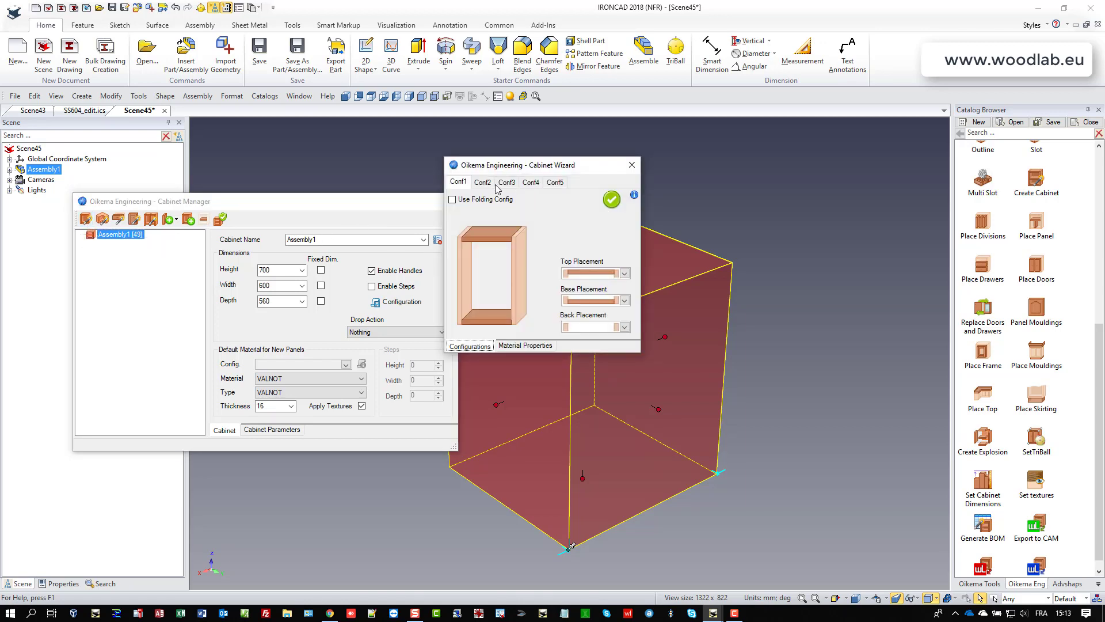
{"action": "left_click", "coordinate": [484, 184]}
{"action": "left_click", "coordinate": [508, 183]}
{"action": "left_click", "coordinate": [532, 182]}
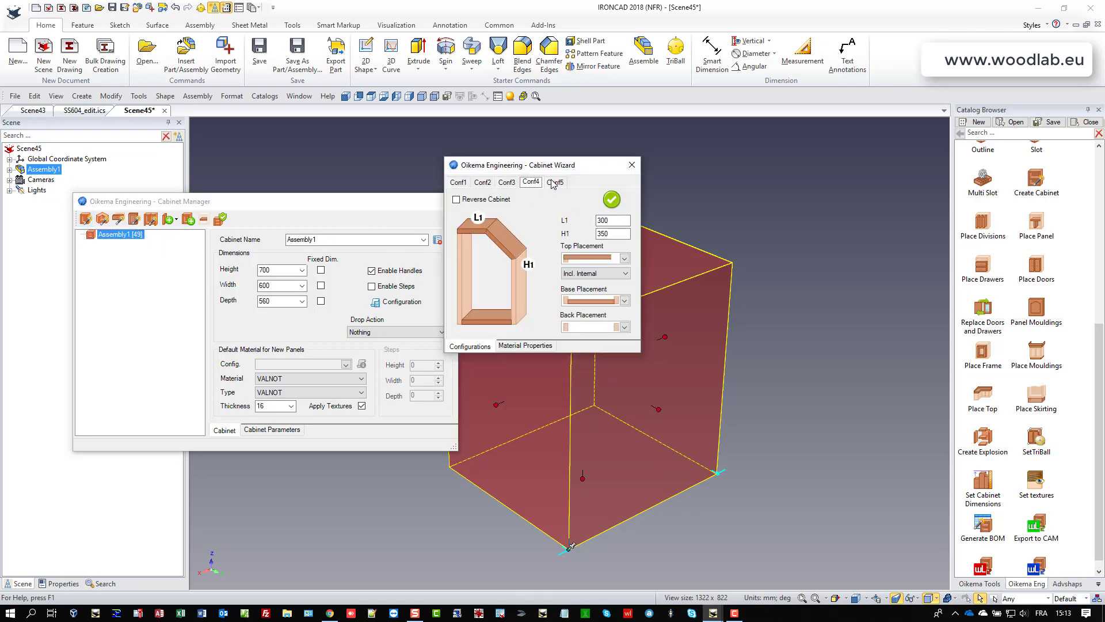
{"action": "left_click", "coordinate": [554, 183]}
{"action": "left_click", "coordinate": [507, 183]}
{"action": "left_click", "coordinate": [484, 183]}
{"action": "left_click", "coordinate": [465, 184]}
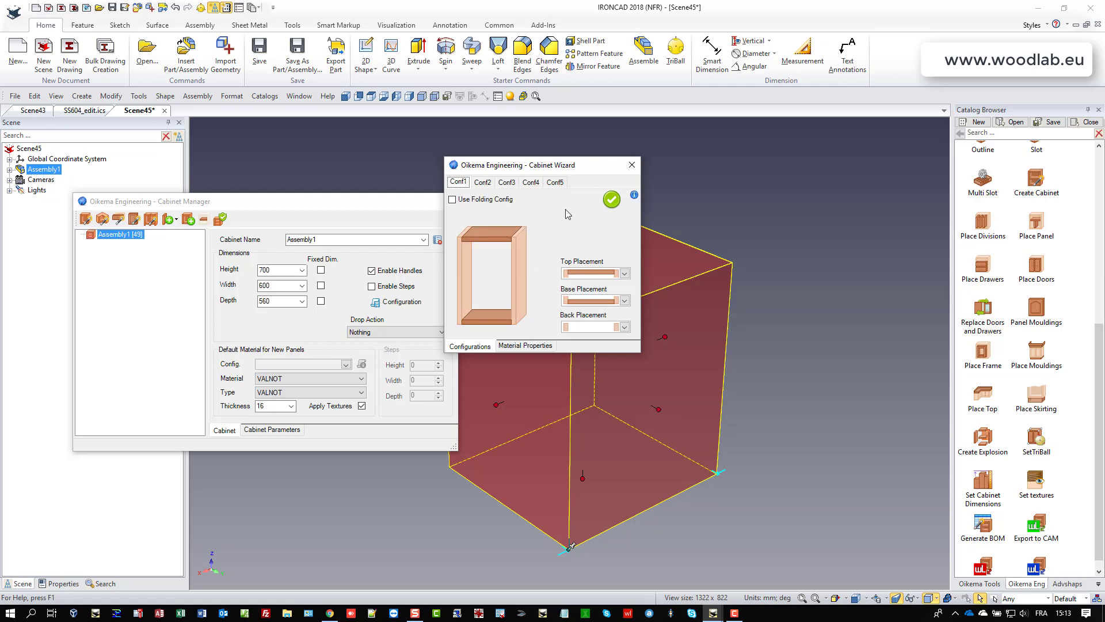
Step: Keep the default top and back panel placements and generate the Conf1 panels
{"action": "left_click_drag", "start_coordinate": [568, 166], "coordinate": [578, 151]}
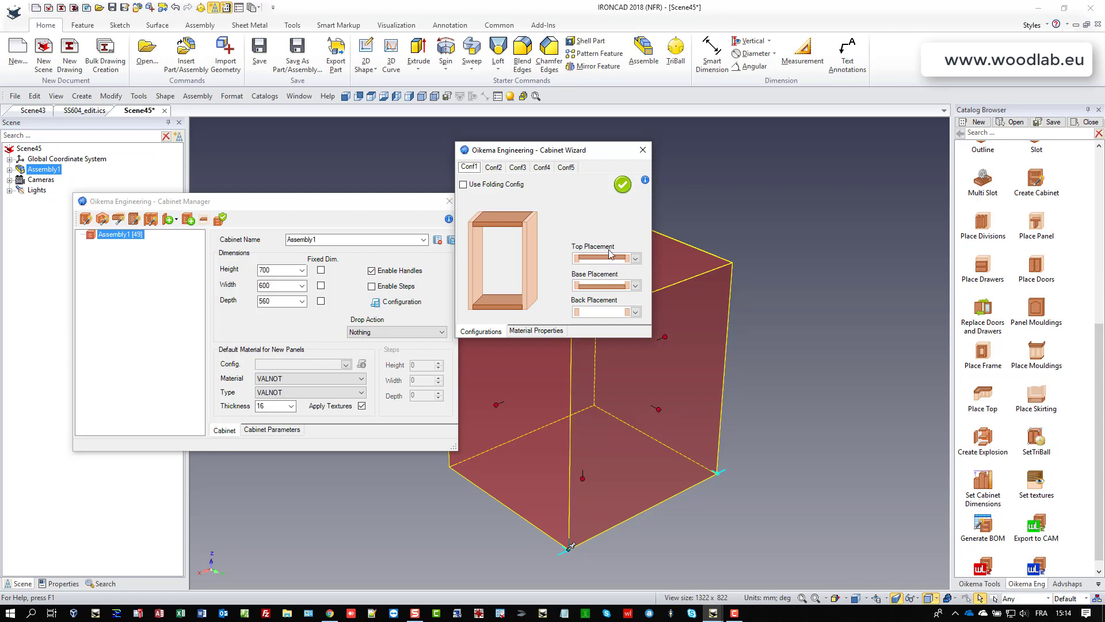
{"action": "left_click", "coordinate": [635, 259]}
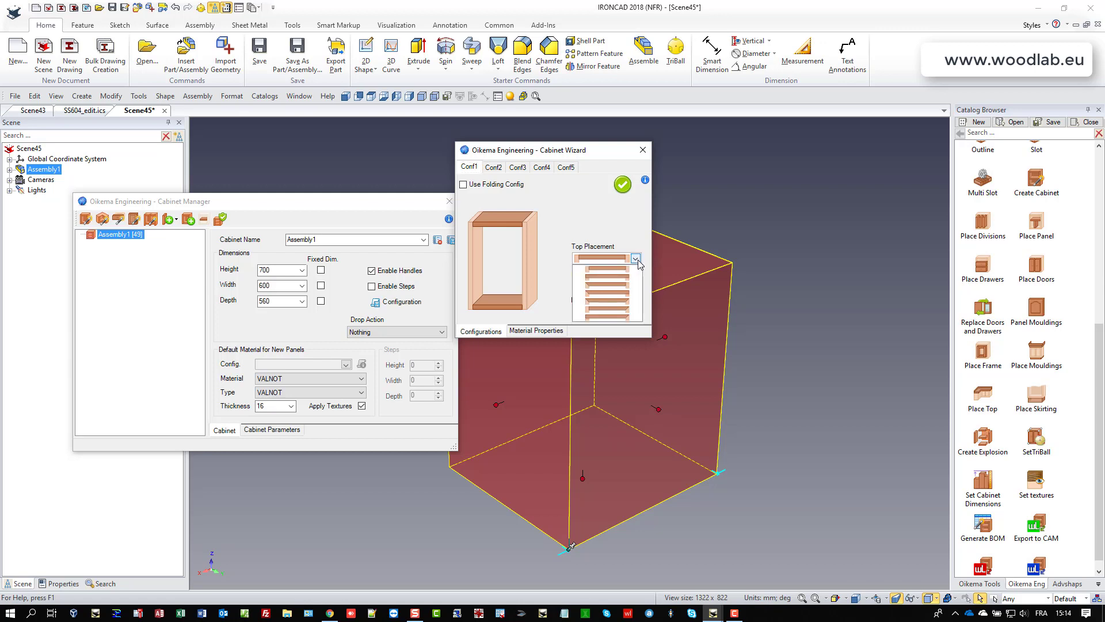
{"action": "left_click", "coordinate": [603, 227]}
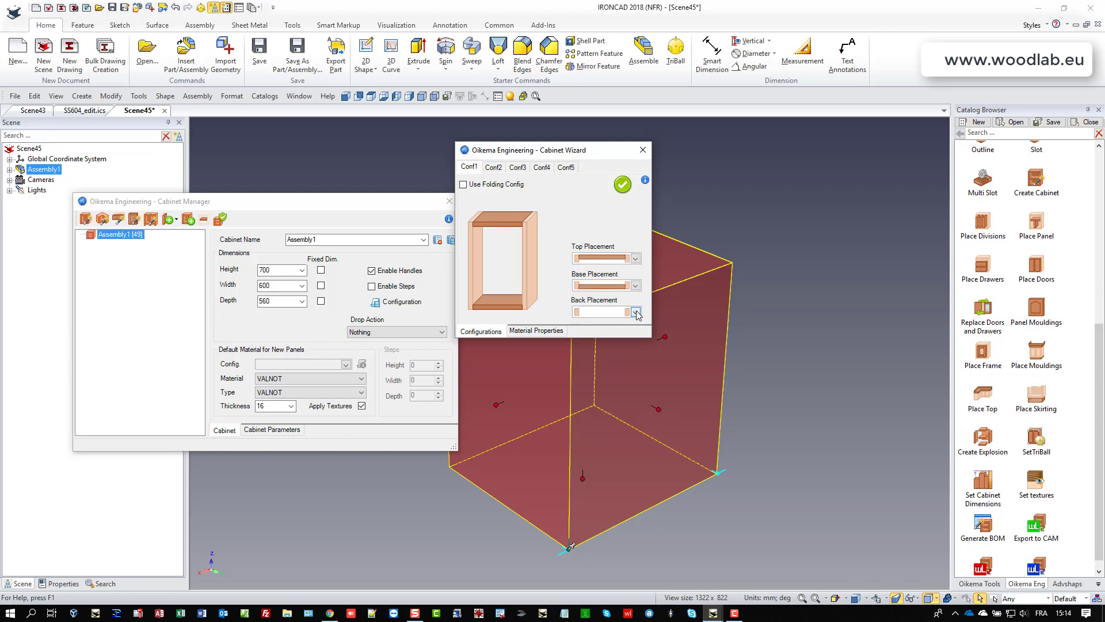
{"action": "left_click", "coordinate": [636, 313]}
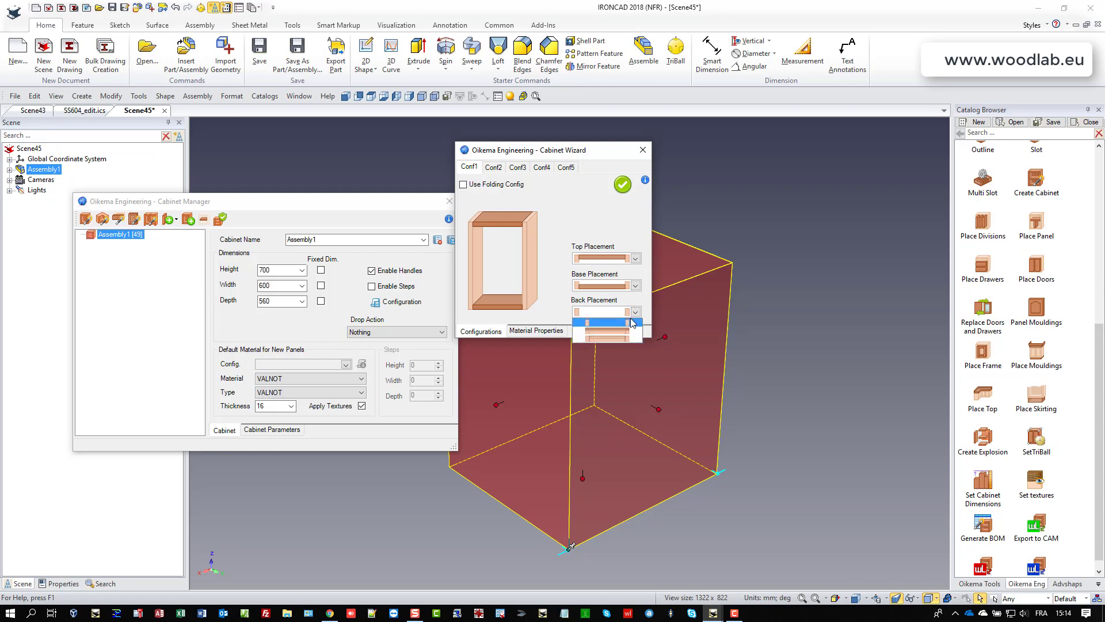
{"action": "left_click", "coordinate": [574, 209]}
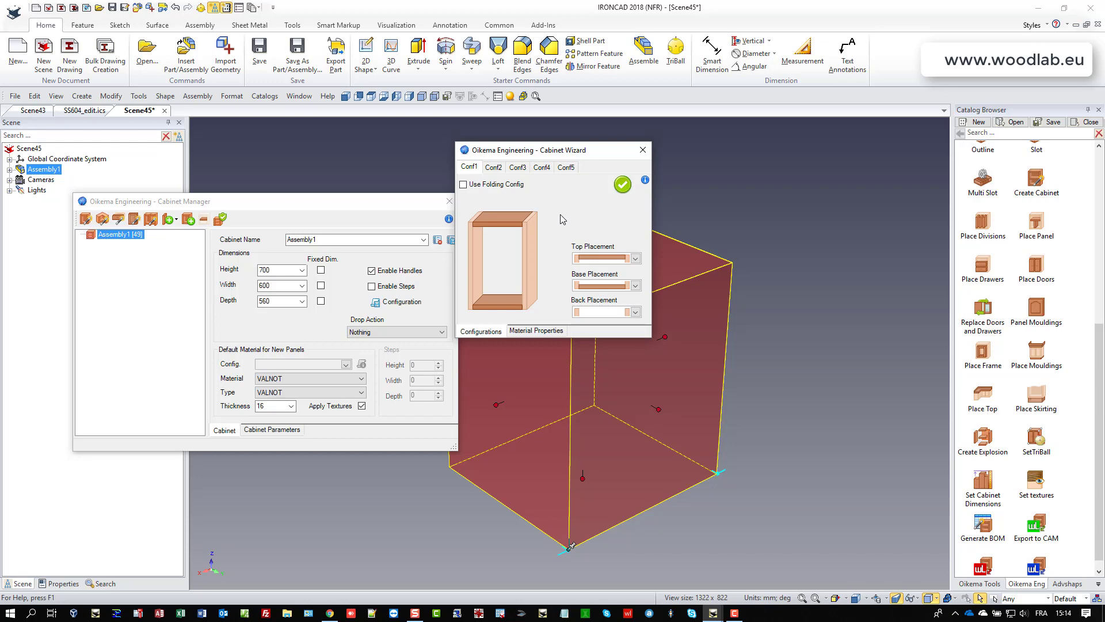
{"action": "left_click", "coordinate": [624, 186]}
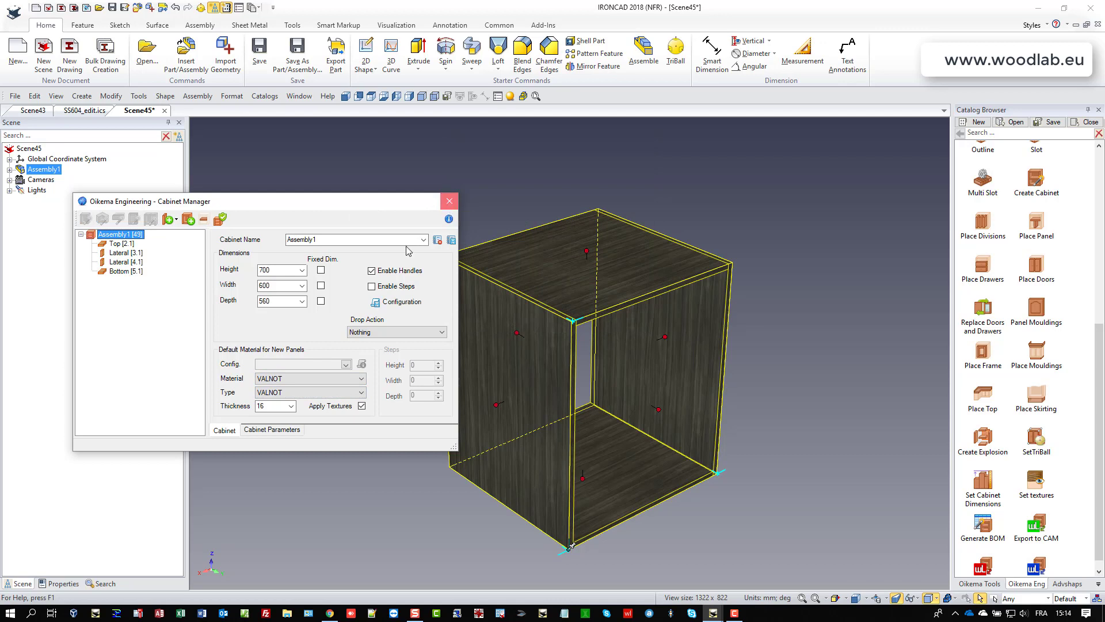
Step: Add a new cabinet parameter TL with value 80 in the parameters table
{"action": "left_click", "coordinate": [264, 430]}
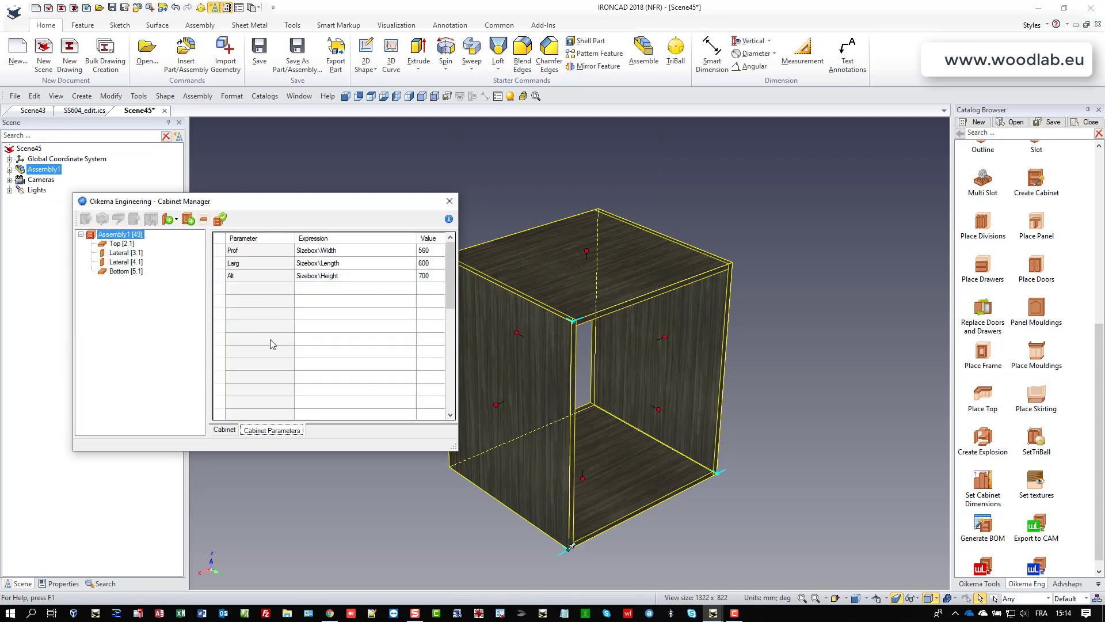
{"action": "left_click", "coordinate": [257, 289]}
{"action": "left_click", "coordinate": [257, 291]}
{"action": "key", "text": "Tab"}
{"action": "key", "text": "Tab"}
{"action": "type", "text": "80"}
{"action": "left_click", "coordinate": [275, 303]}
{"action": "left_click", "coordinate": [235, 302]}
{"action": "type", "text": "TL"}
{"action": "key", "text": "Tab"}
{"action": "key", "text": "Tab"}
{"action": "type", "text": "8"}
Step: Check the Top panel's properties, then orbit the assembly to a near-front view
{"action": "left_click", "coordinate": [117, 244]}
{"action": "left_click", "coordinate": [487, 383]}
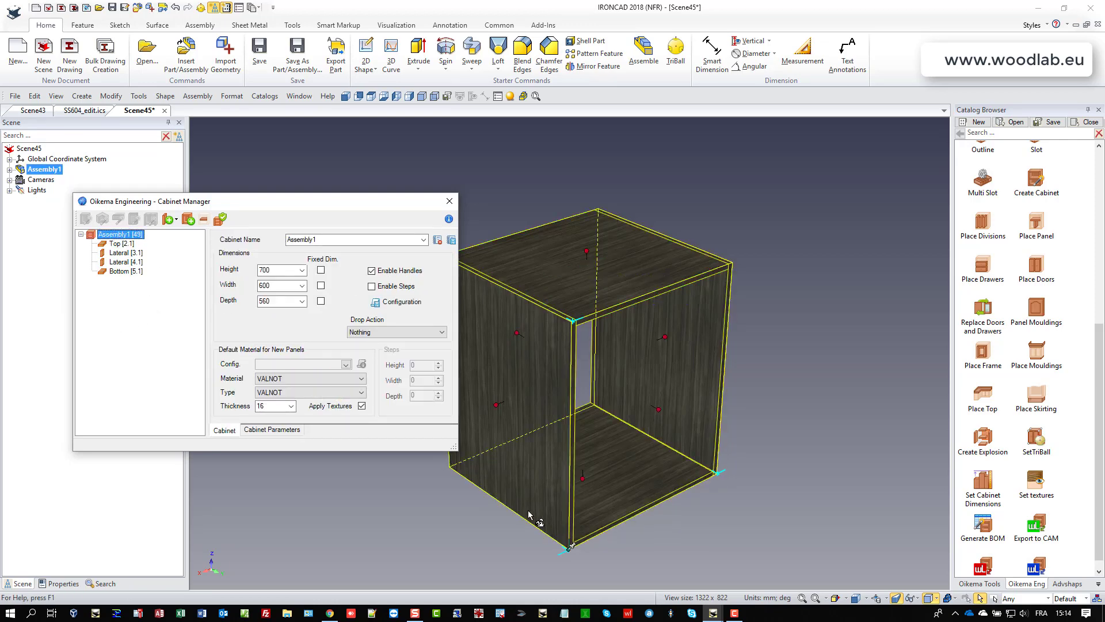
{"action": "middle_click_drag", "start_coordinate": [587, 506], "coordinate": [551, 254]}
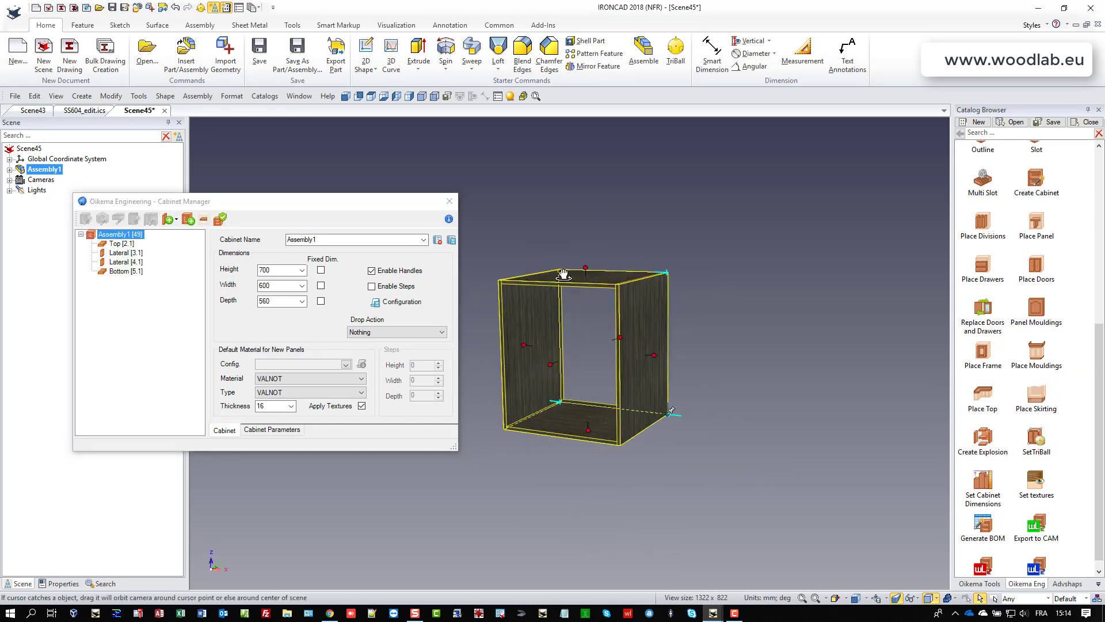
{"action": "scroll", "coordinate": [544, 312], "scroll_direction": "up", "scroll_amount": 3}
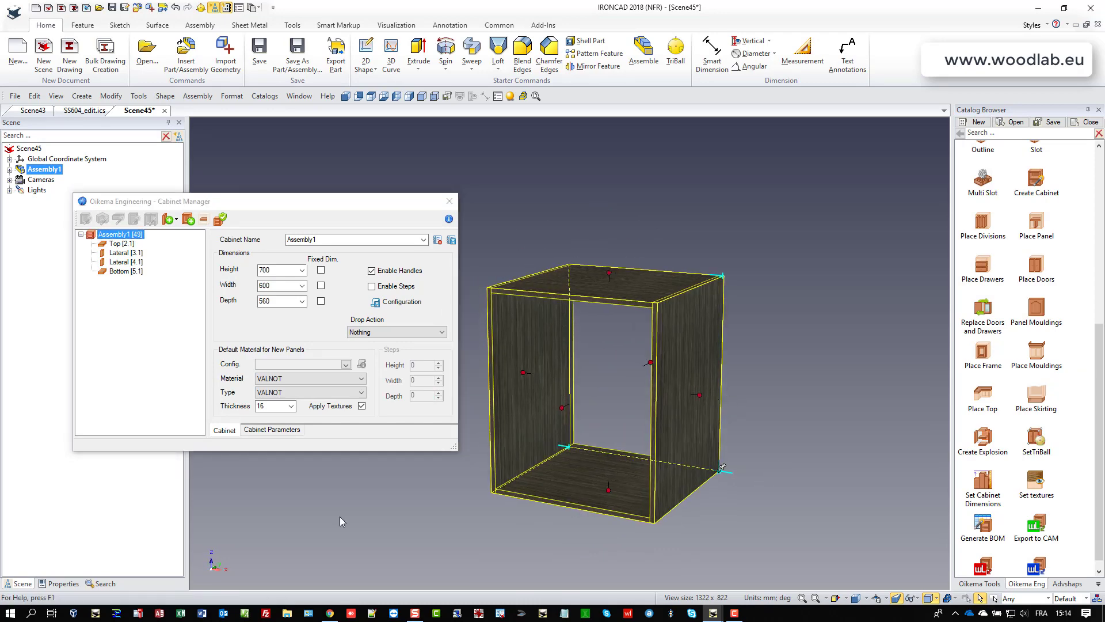
Step: Set the Top panel's H formula to the TL parameter, narrowing it to 80
{"action": "left_click", "coordinate": [119, 244]}
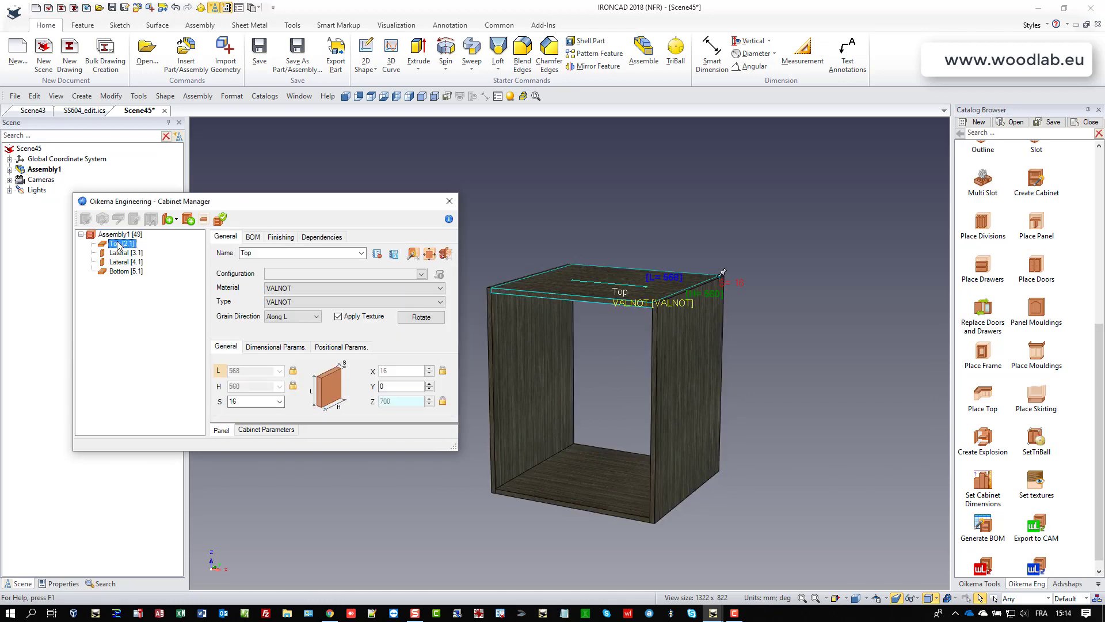
{"action": "left_click", "coordinate": [283, 349]}
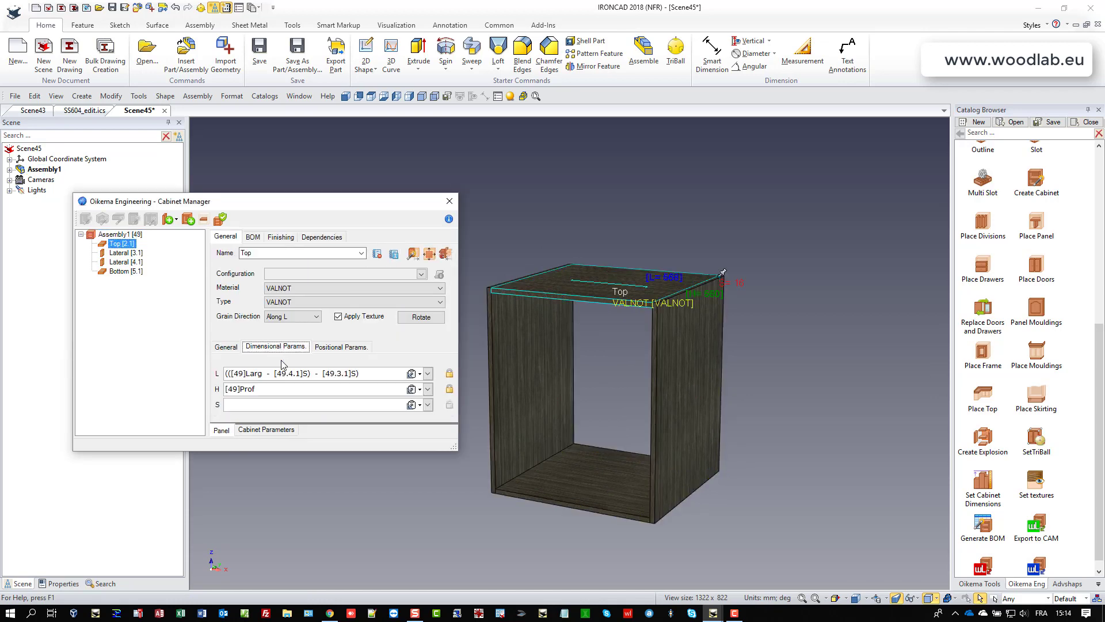
{"action": "left_click", "coordinate": [290, 390]}
{"action": "left_click_drag", "start_coordinate": [289, 393], "coordinate": [76, 368]}
{"action": "key", "text": "Delete"}
{"action": "left_click", "coordinate": [420, 389]}
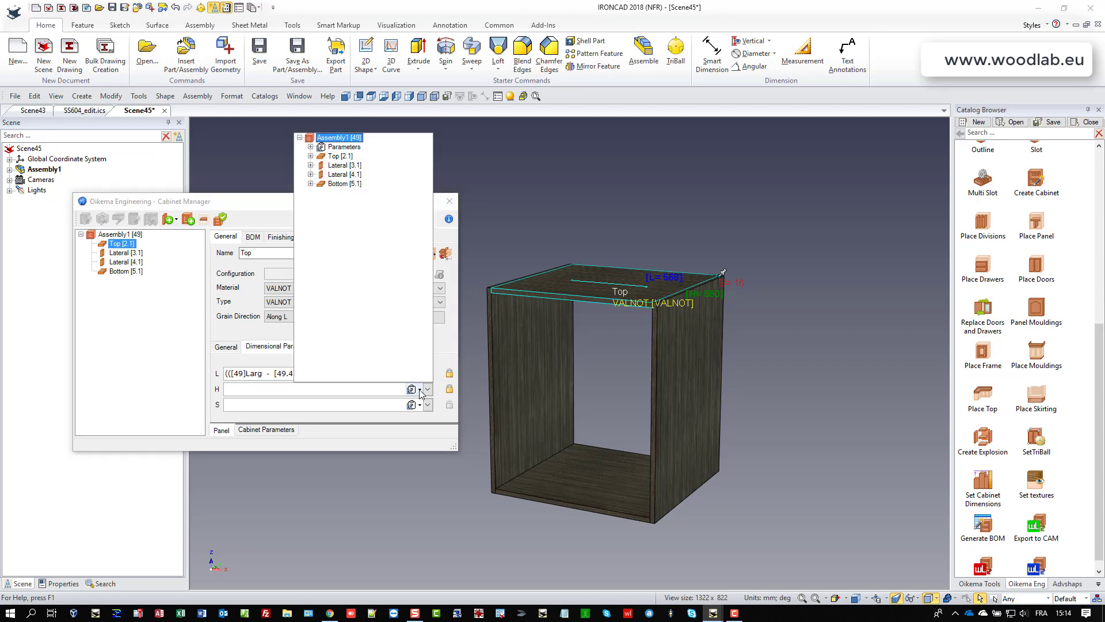
{"action": "left_click", "coordinate": [310, 146]}
{"action": "left_click", "coordinate": [338, 193]}
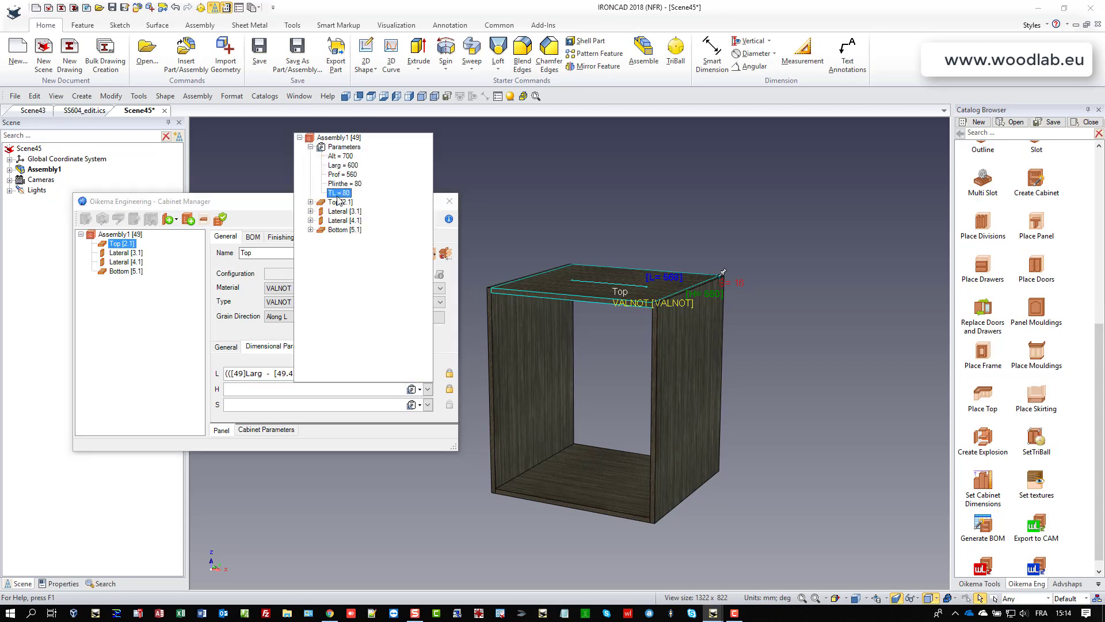
{"action": "double_click", "coordinate": [339, 194]}
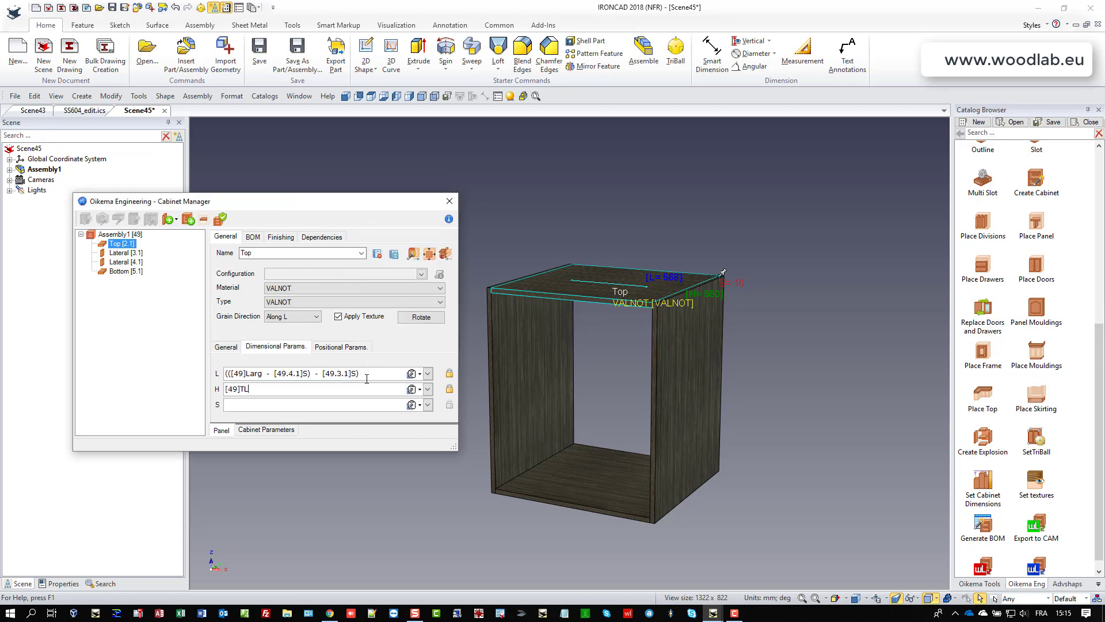
{"action": "left_click", "coordinate": [349, 404]}
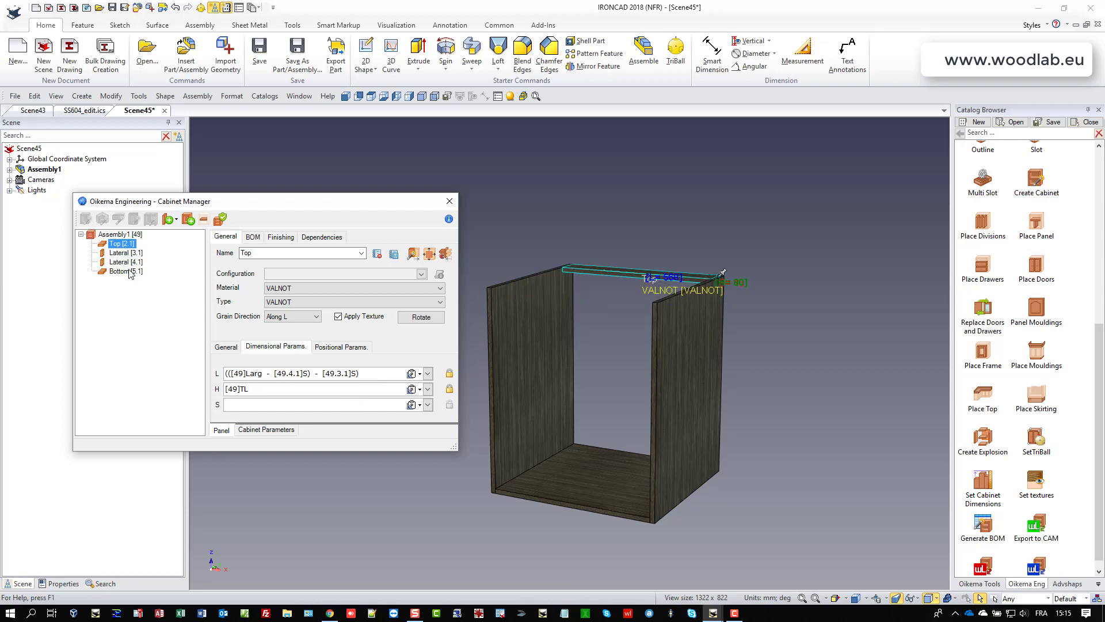
Step: Duplicate the Top panel and set the copy's H formula to Prof − TL
{"action": "right_click", "coordinate": [120, 244]}
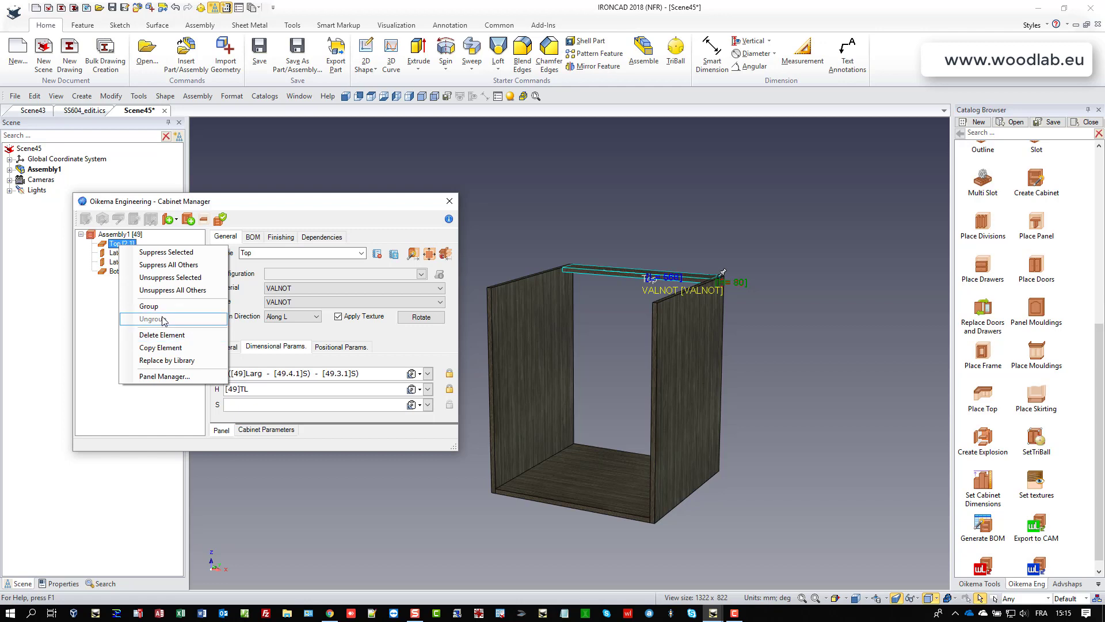
{"action": "left_click", "coordinate": [174, 348]}
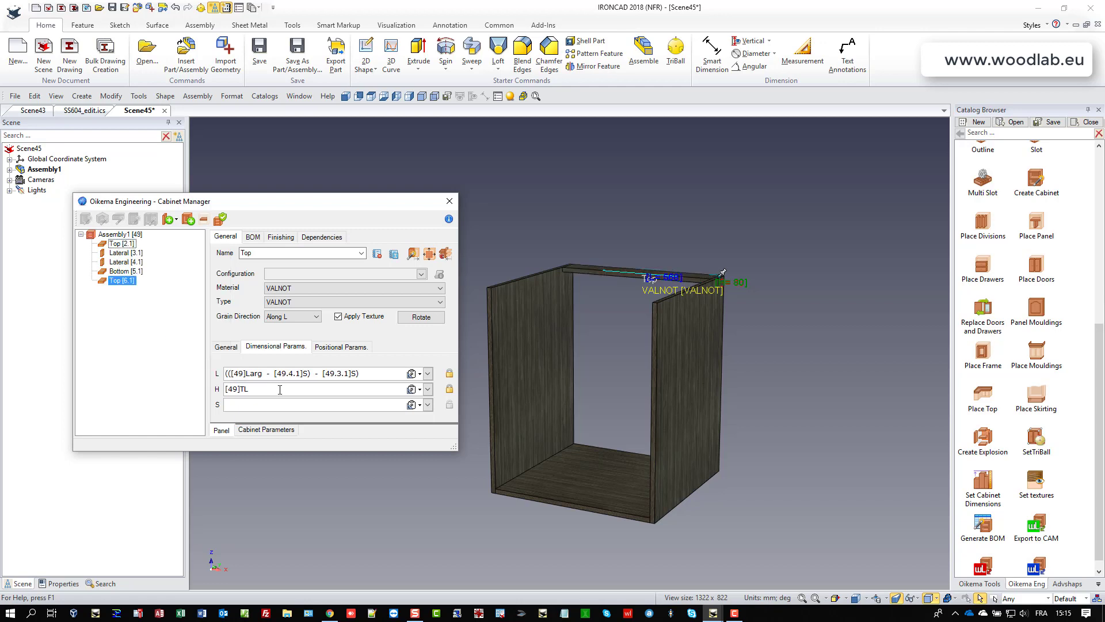
{"action": "left_click", "coordinate": [382, 393]}
{"action": "left_click_drag", "start_coordinate": [261, 389], "coordinate": [182, 390]}
{"action": "key", "text": "Delete"}
{"action": "left_click", "coordinate": [419, 390]}
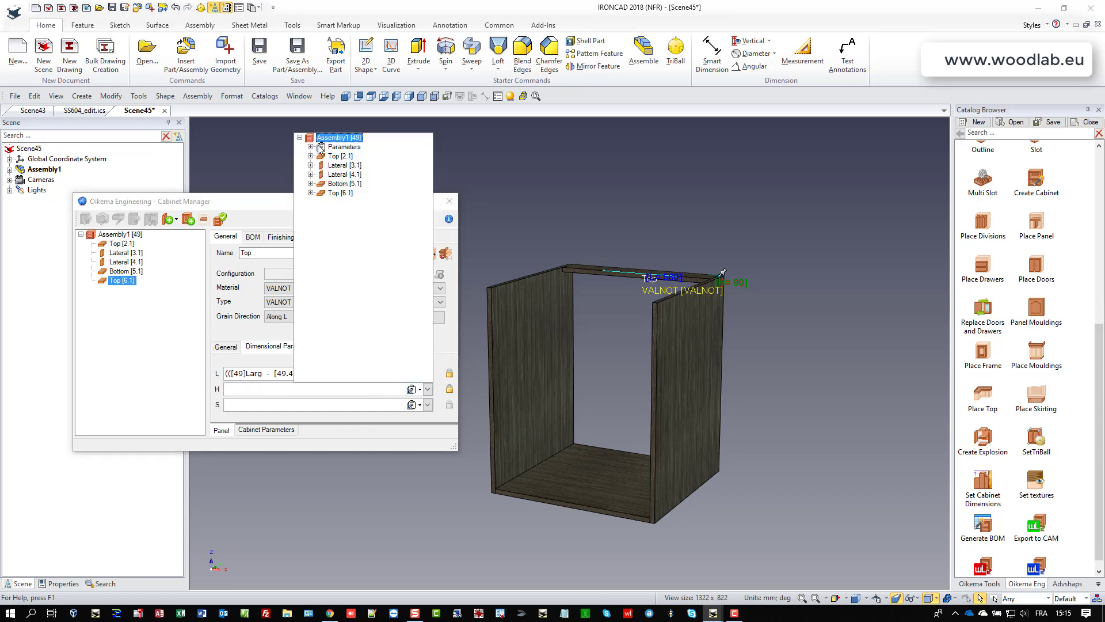
{"action": "left_click", "coordinate": [311, 148]}
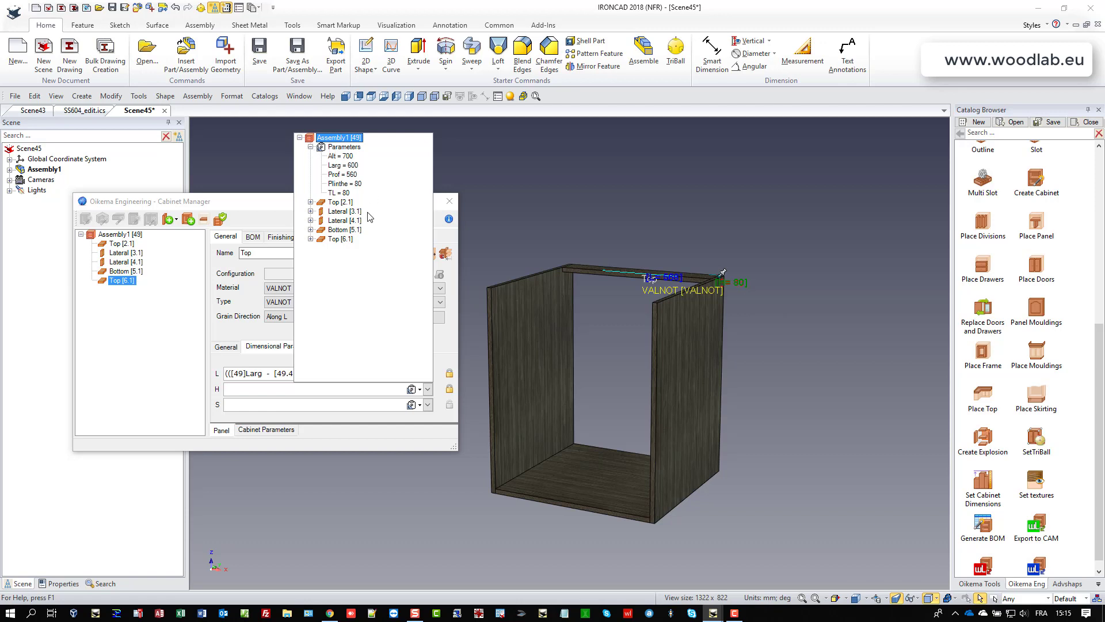
{"action": "double_click", "coordinate": [350, 179]}
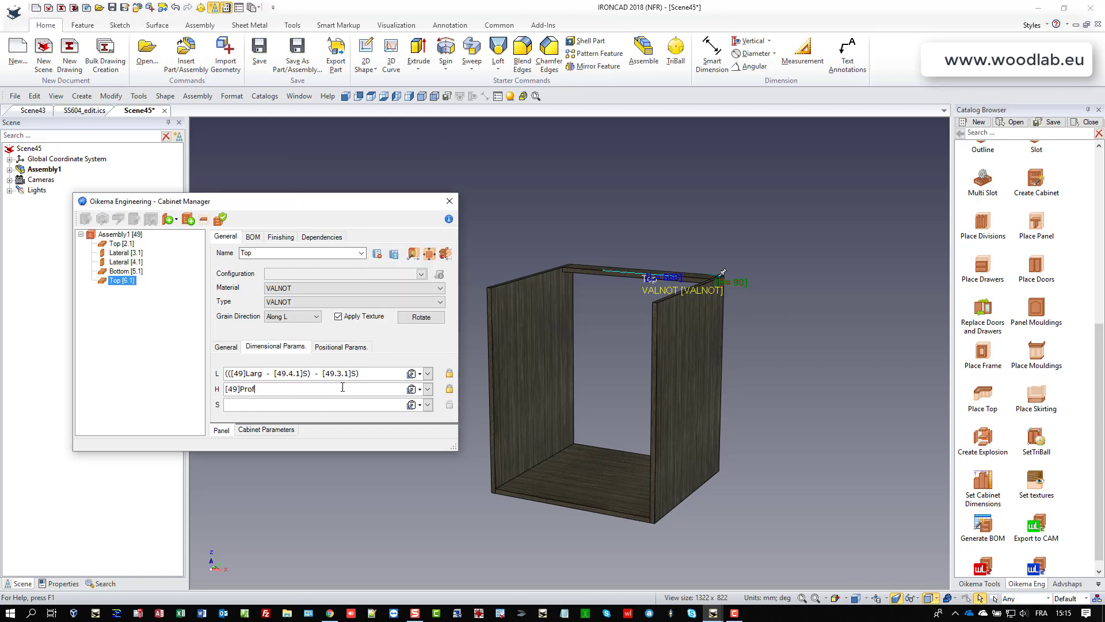
{"action": "type", "text": "-"}
{"action": "left_click", "coordinate": [418, 394]}
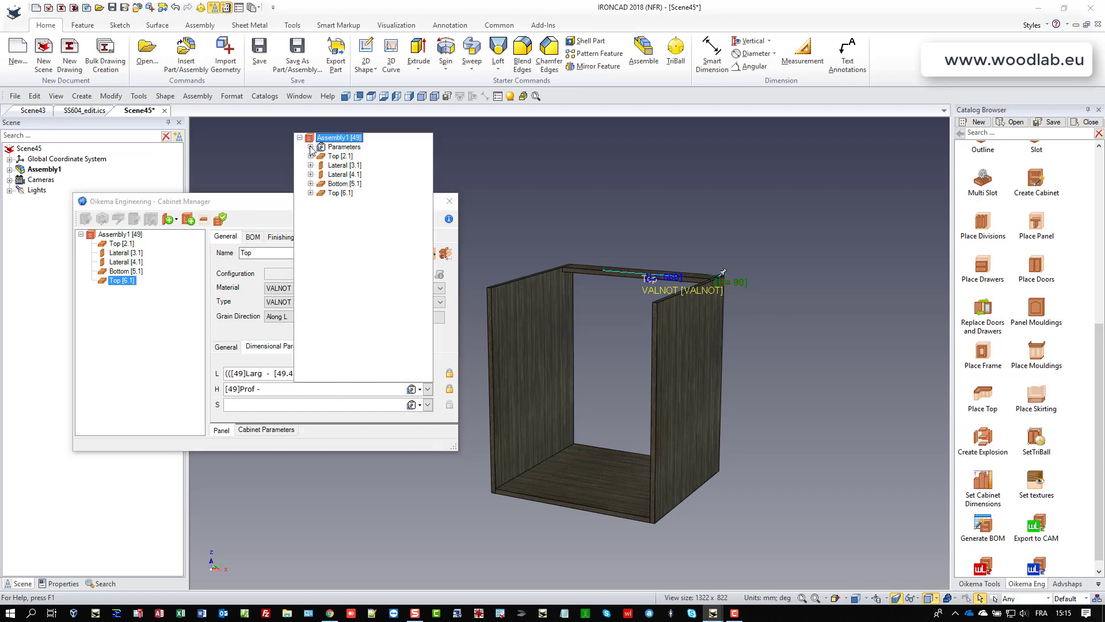
{"action": "left_click", "coordinate": [310, 147]}
{"action": "double_click", "coordinate": [335, 194]}
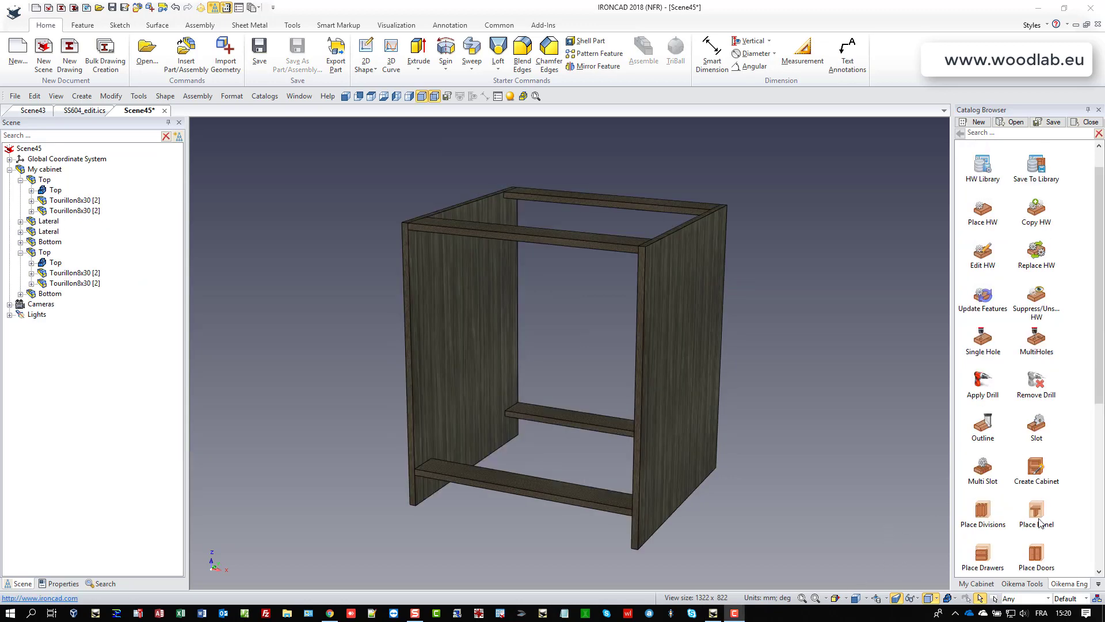
{"action": "left_click", "coordinate": [1040, 522]}
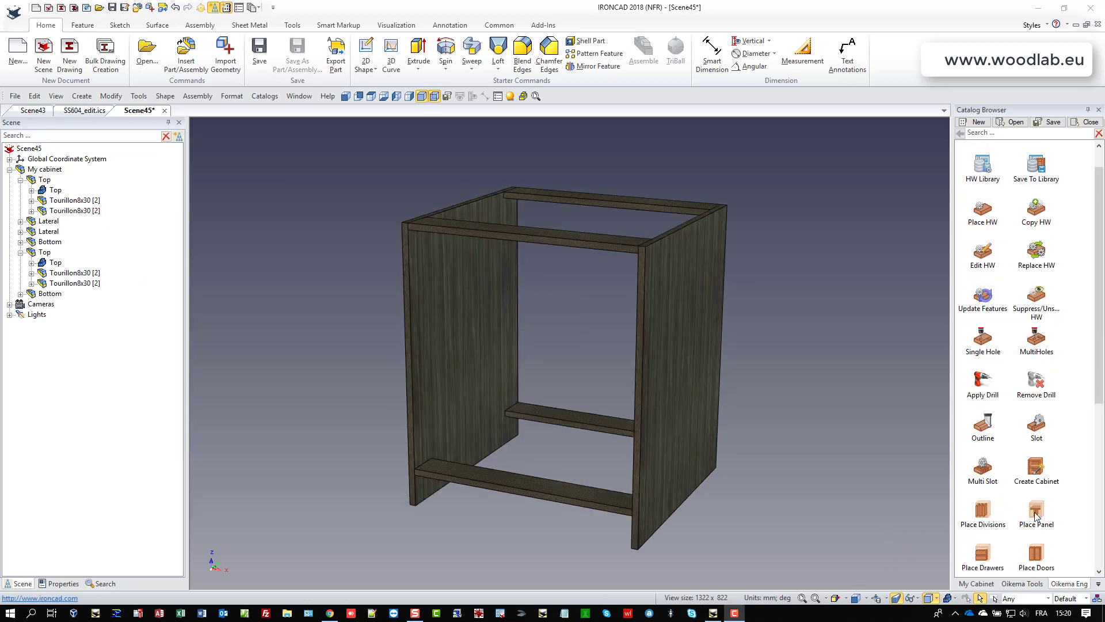
Step: Place a front bottom panel and rename it Plinthe in the cabinet manager
{"action": "left_click", "coordinate": [426, 487]}
{"action": "left_click", "coordinate": [181, 108]}
{"action": "left_click", "coordinate": [51, 170]}
{"action": "right_click", "coordinate": [51, 170]}
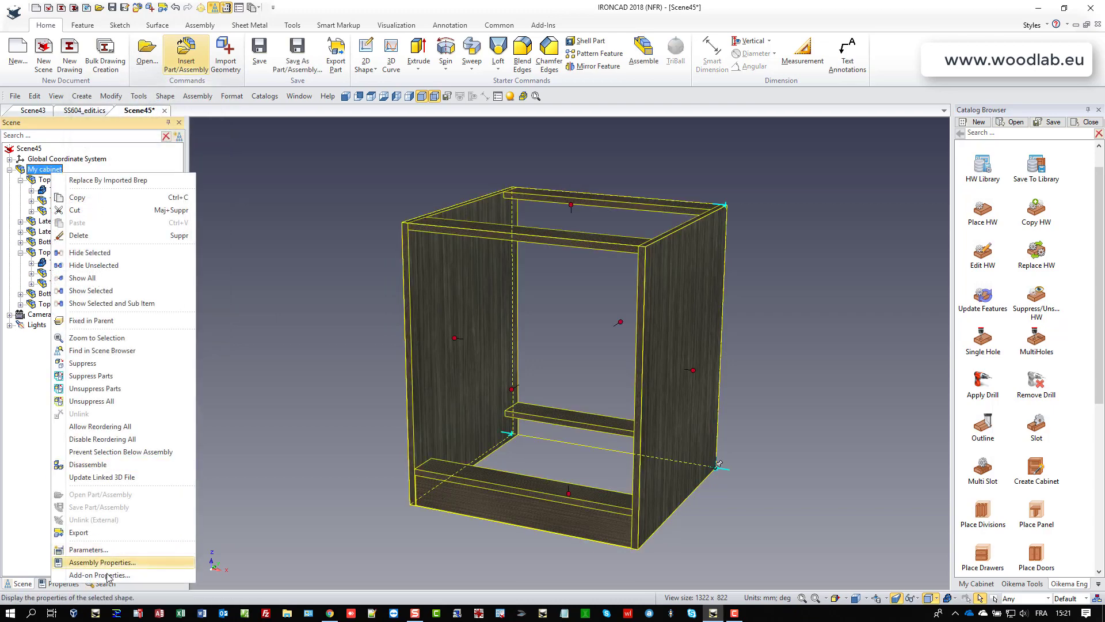
{"action": "left_click", "coordinate": [108, 575]}
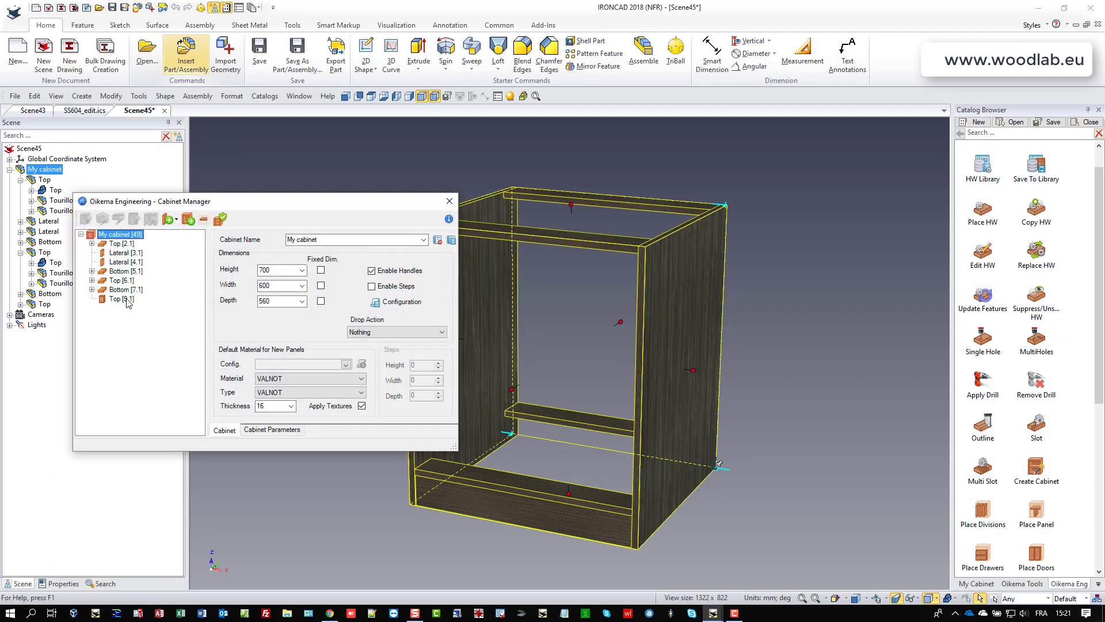
{"action": "left_click", "coordinate": [122, 299]}
{"action": "type", "text": "Plinthe"}
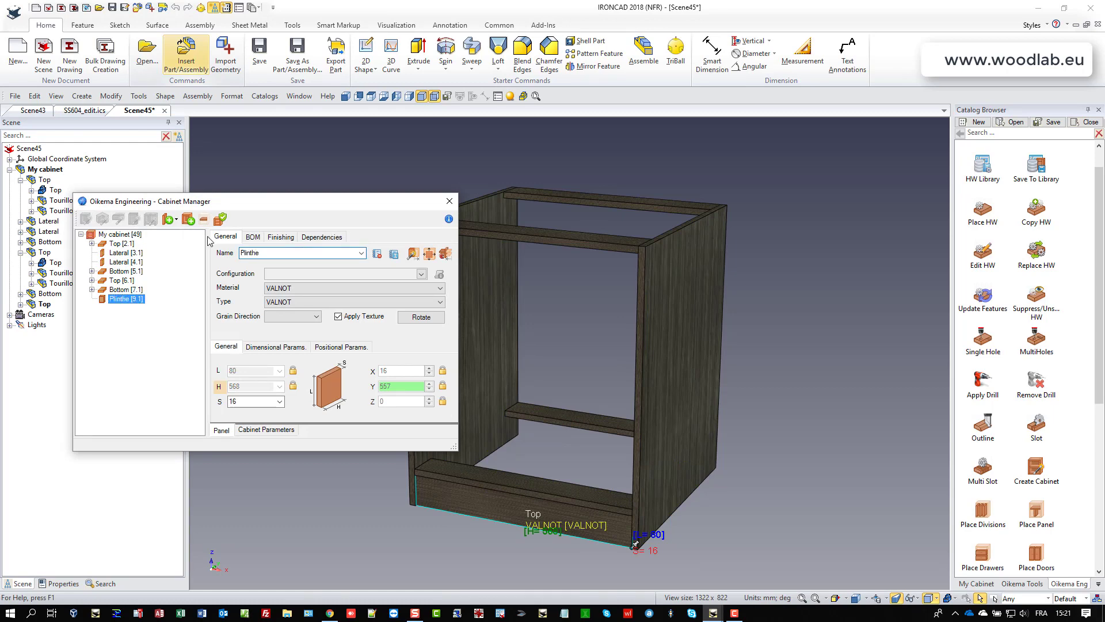
{"action": "left_click", "coordinate": [124, 299]}
Step: Close the cabinet manager and show only the Plinthe part
{"action": "left_click", "coordinate": [449, 201]}
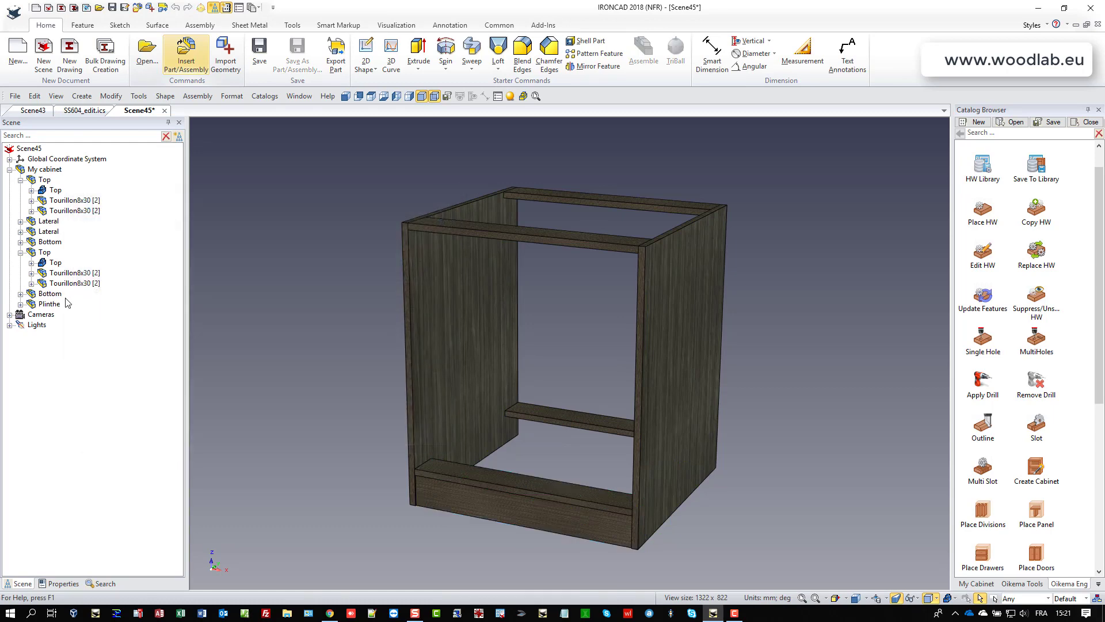
{"action": "left_click", "coordinate": [51, 304]}
{"action": "right_click", "coordinate": [52, 304]}
{"action": "left_click", "coordinate": [115, 106]}
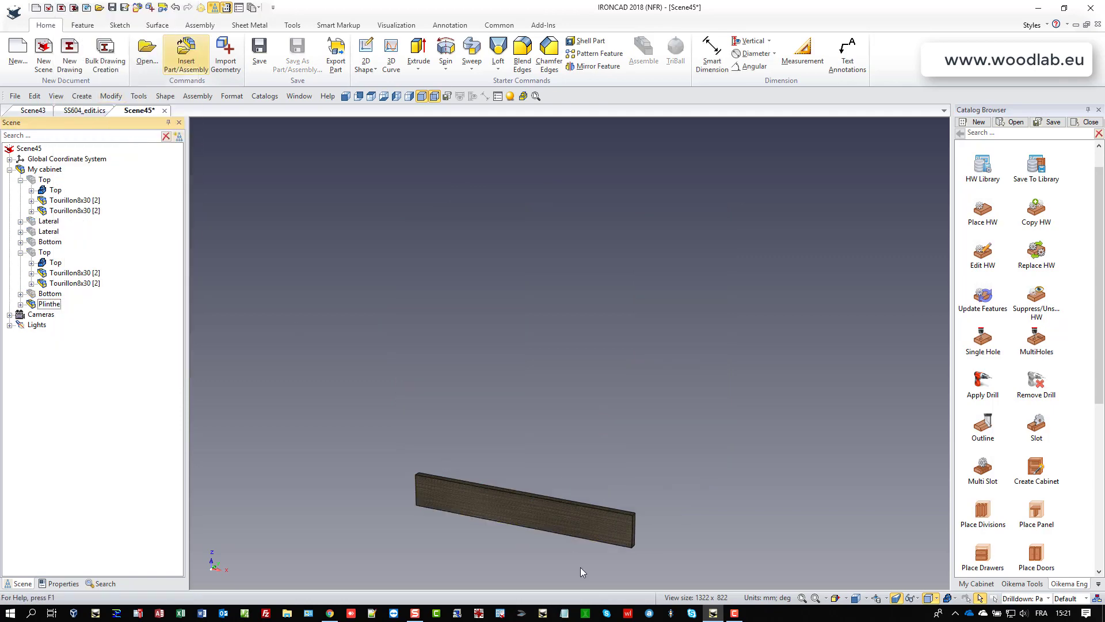
{"action": "scroll", "coordinate": [570, 557], "scroll_direction": "up", "scroll_amount": 5}
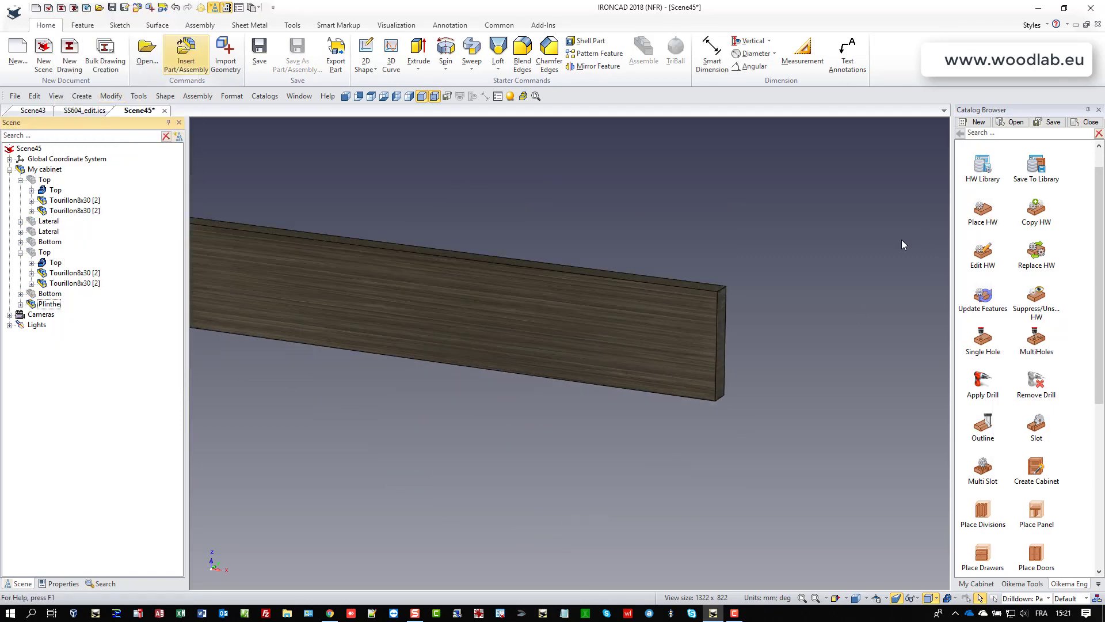
{"action": "scroll", "coordinate": [869, 255], "scroll_direction": "up", "scroll_amount": 2}
Step: Fit Tourillons_Tiroirs_8x30 dowels to the plinth's end face
{"action": "left_click_drag", "start_coordinate": [986, 220], "coordinate": [621, 460]}
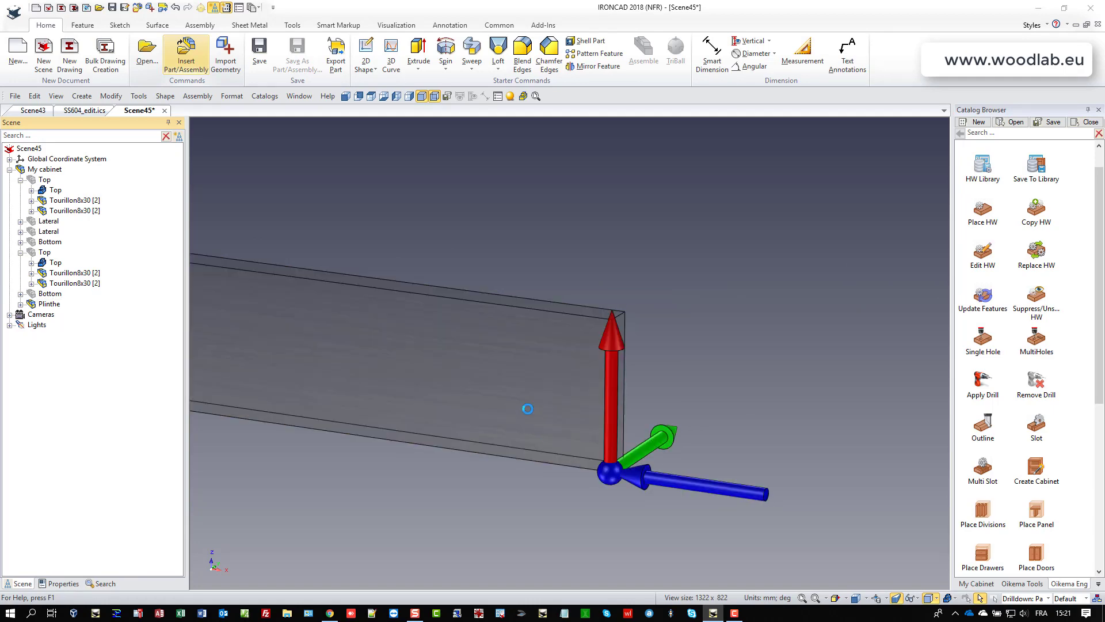
{"action": "left_click", "coordinate": [217, 289]}
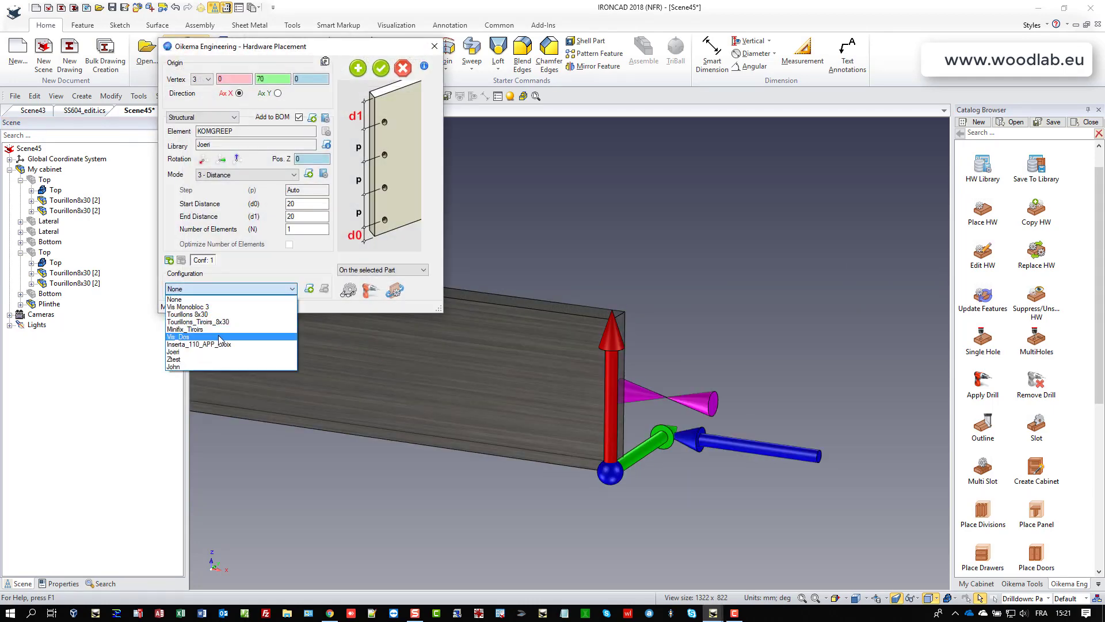
{"action": "left_click", "coordinate": [198, 321]}
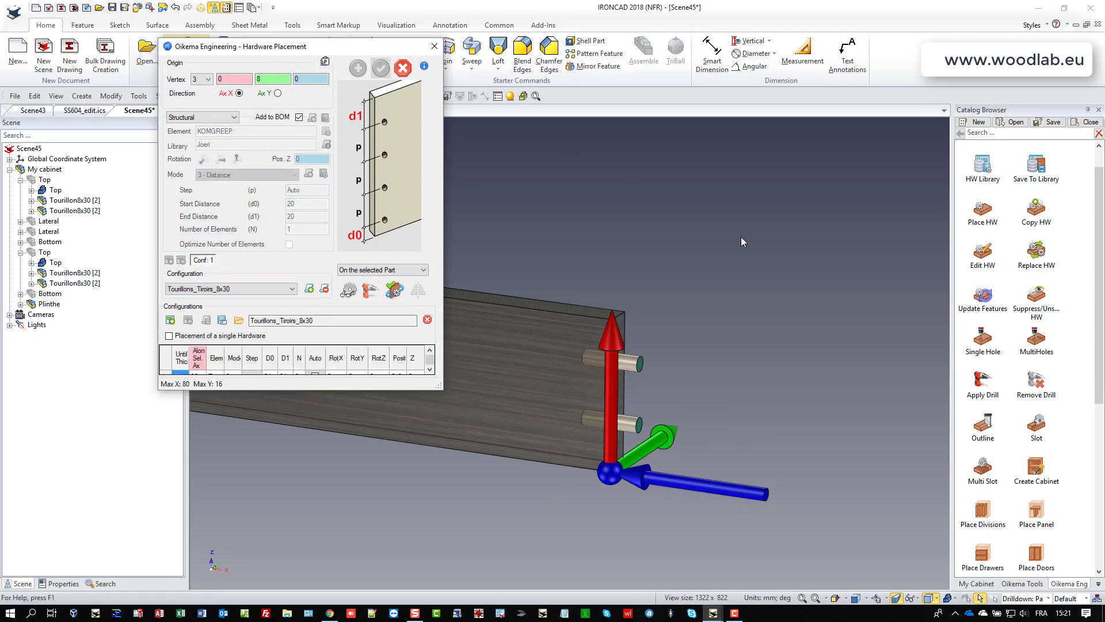
{"action": "key", "text": "Return"}
{"action": "left_click", "coordinate": [802, 598]}
Step: Unhide all parts and save the cabinet as an item in the My Cabinet catalog
{"action": "right_click", "coordinate": [740, 283]}
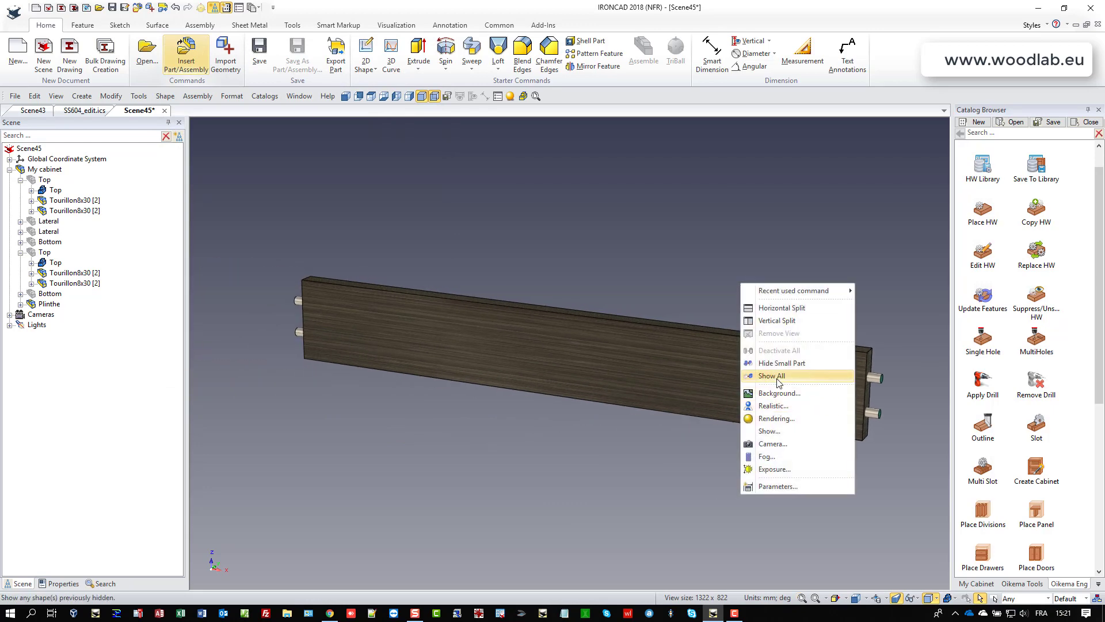
{"action": "left_click", "coordinate": [771, 376]}
{"action": "left_click", "coordinate": [803, 599]}
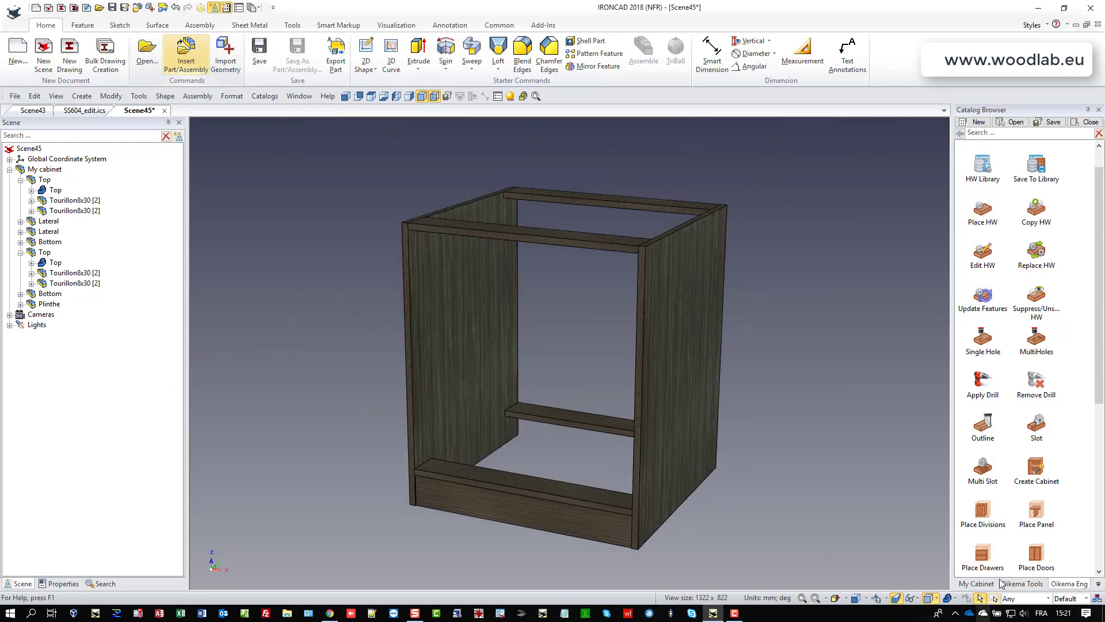
{"action": "left_click", "coordinate": [977, 583]}
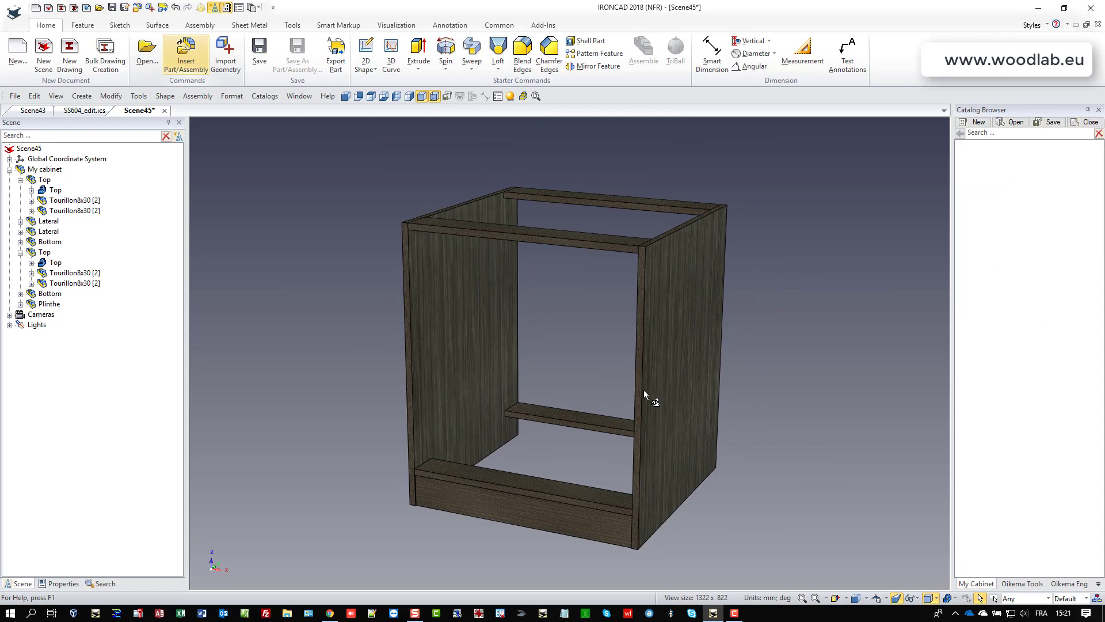
{"action": "left_click_drag", "start_coordinate": [665, 353], "coordinate": [989, 173]}
{"action": "left_click", "coordinate": [875, 213]}
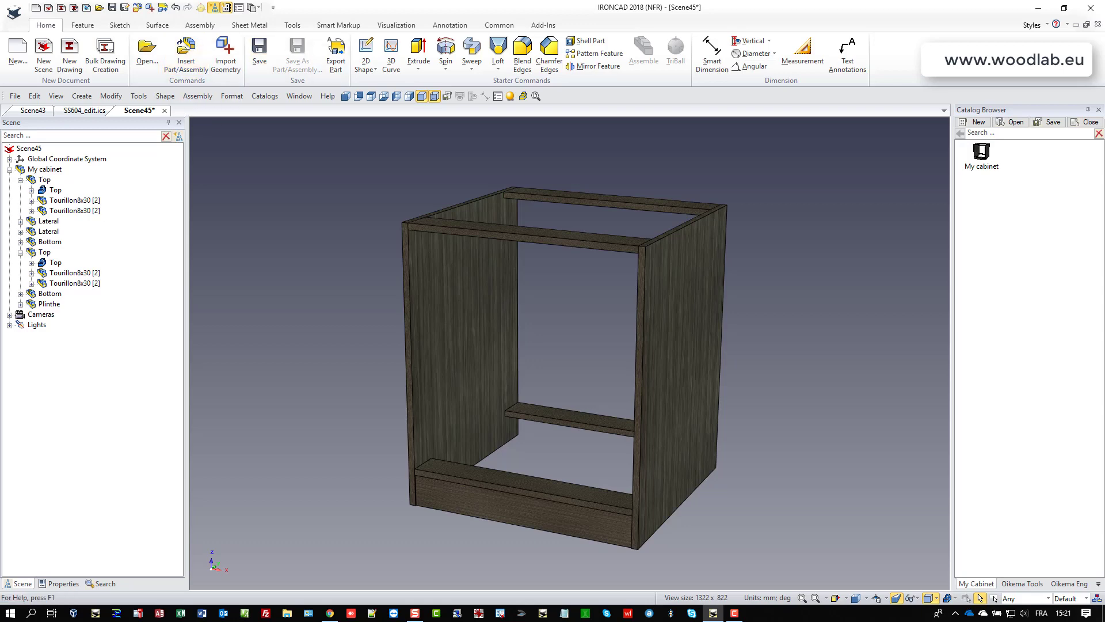
Step: Close Scene45, orbit the SS604_edit.ics cabinet, and display the Recent Documents list
{"action": "key", "text": "ctrl+F4"}
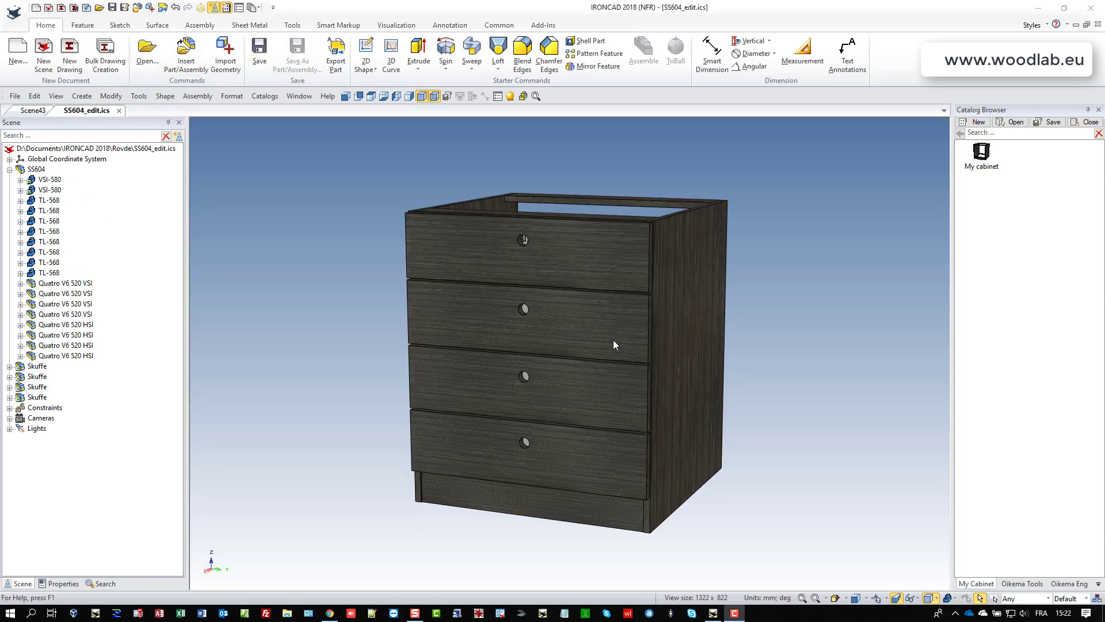
{"action": "mouse_move", "coordinate": [571, 343]}
{"action": "middle_mouse_down"}
{"action": "mouse_move", "coordinate": [565, 276]}
{"action": "mouse_move", "coordinate": [525, 388]}
{"action": "mouse_move", "coordinate": [560, 296]}
{"action": "mouse_move", "coordinate": [556, 352]}
{"action": "middle_mouse_up"}
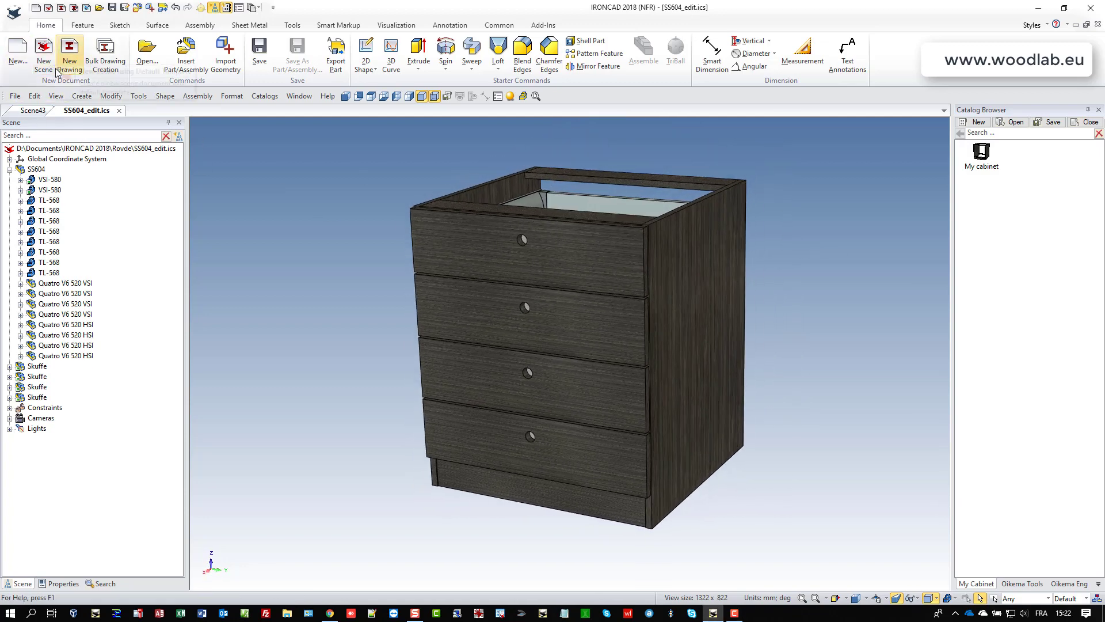
{"action": "left_click", "coordinate": [15, 13]}
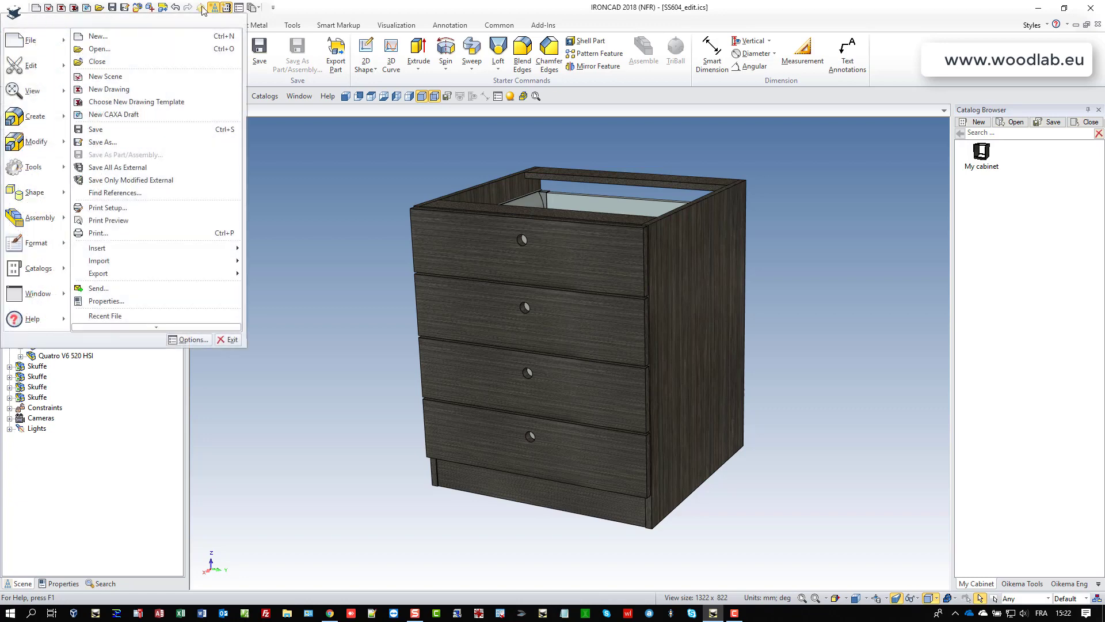
{"action": "left_click", "coordinate": [335, 16]}
{"action": "left_click", "coordinate": [14, 17]}
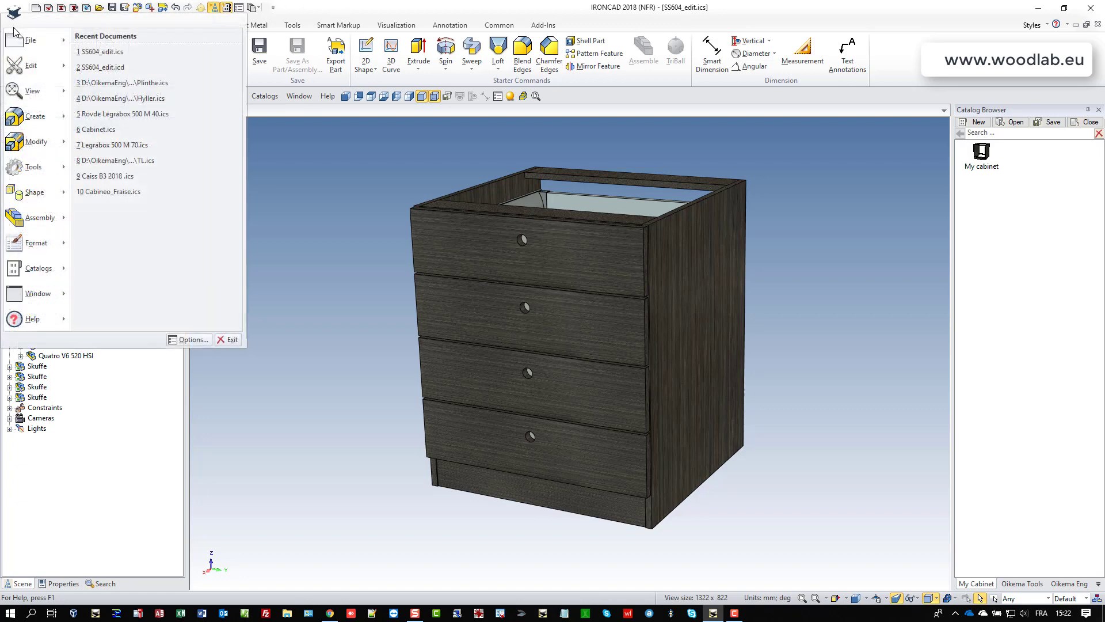
{"action": "mouse_move", "coordinate": [16, 36]}
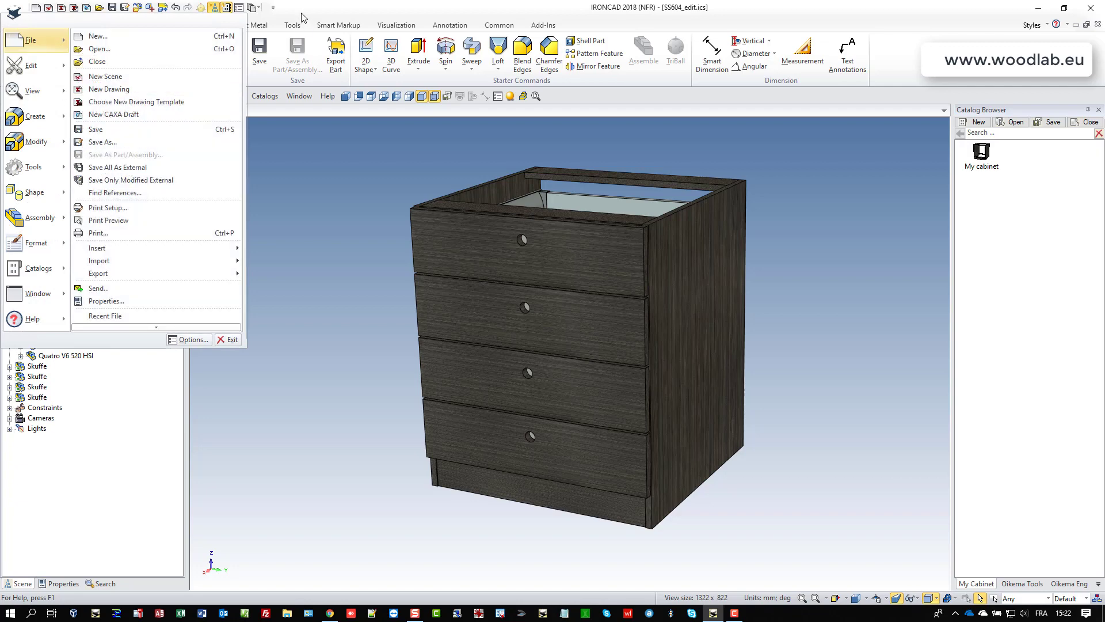
{"action": "left_click", "coordinate": [303, 16]}
{"action": "left_click", "coordinate": [14, 17]}
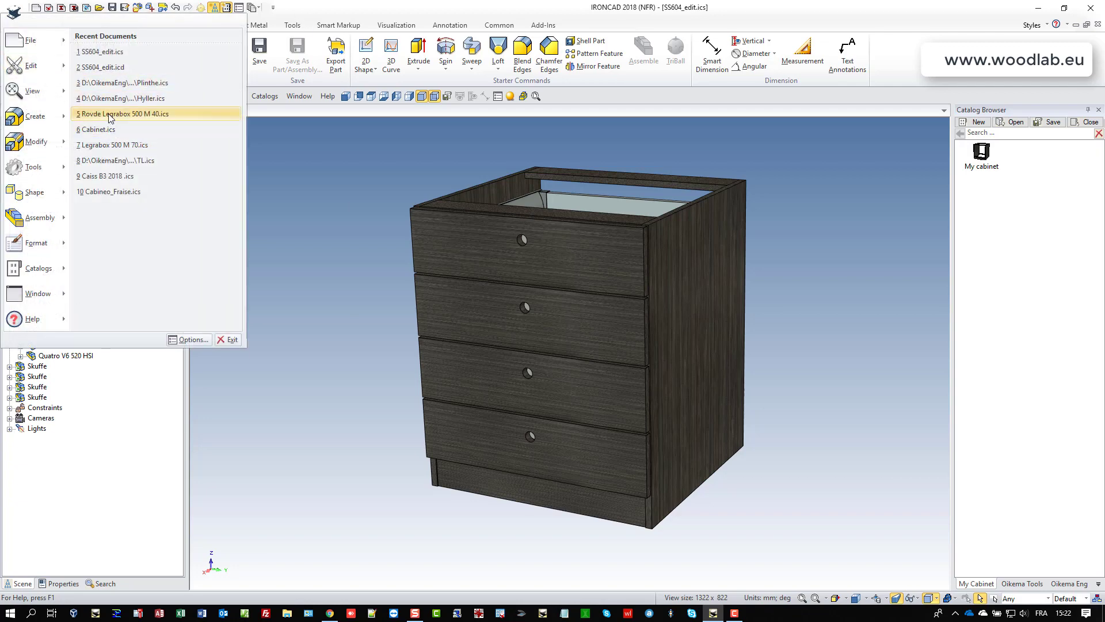
Step: Open Rovde Legrabox 500 M 40.ics, orbit and zoom it, then close without saving
{"action": "left_click", "coordinate": [648, 399]}
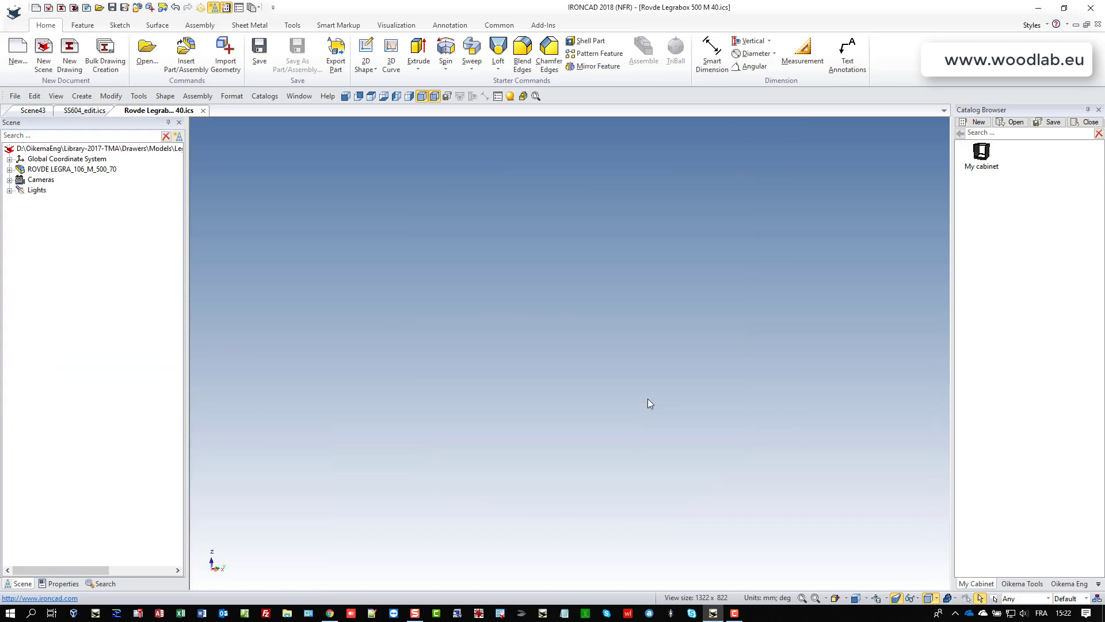
{"action": "left_click_drag", "start_coordinate": [618, 457], "coordinate": [470, 413]}
{"action": "scroll", "coordinate": [461, 381], "scroll_direction": "up", "scroll_amount": 5}
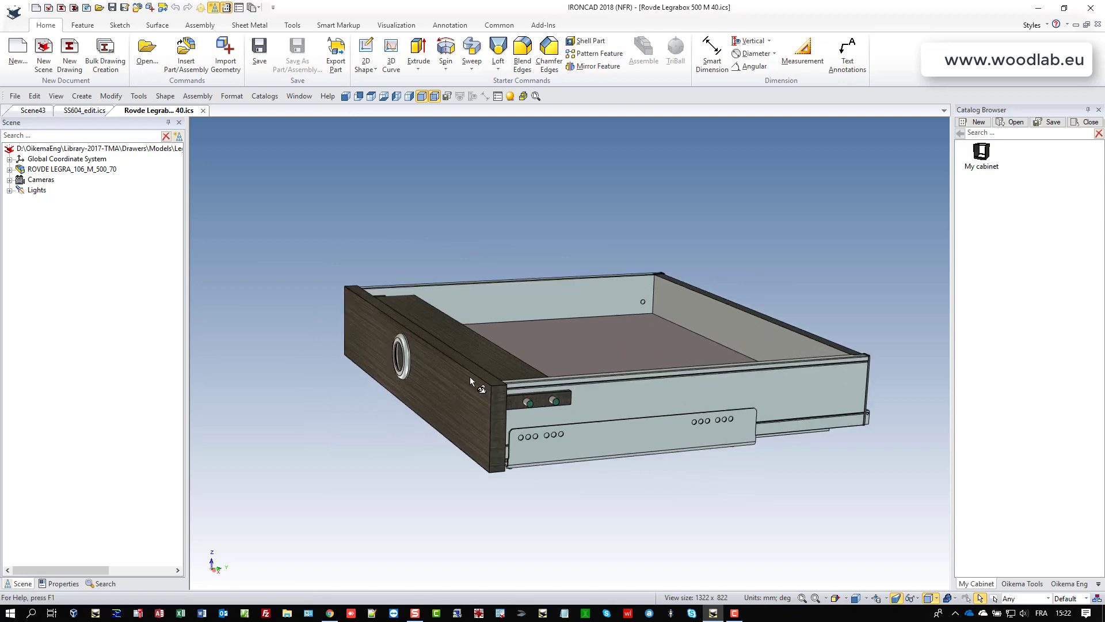
{"action": "scroll", "coordinate": [468, 326], "scroll_direction": "up", "scroll_amount": 2}
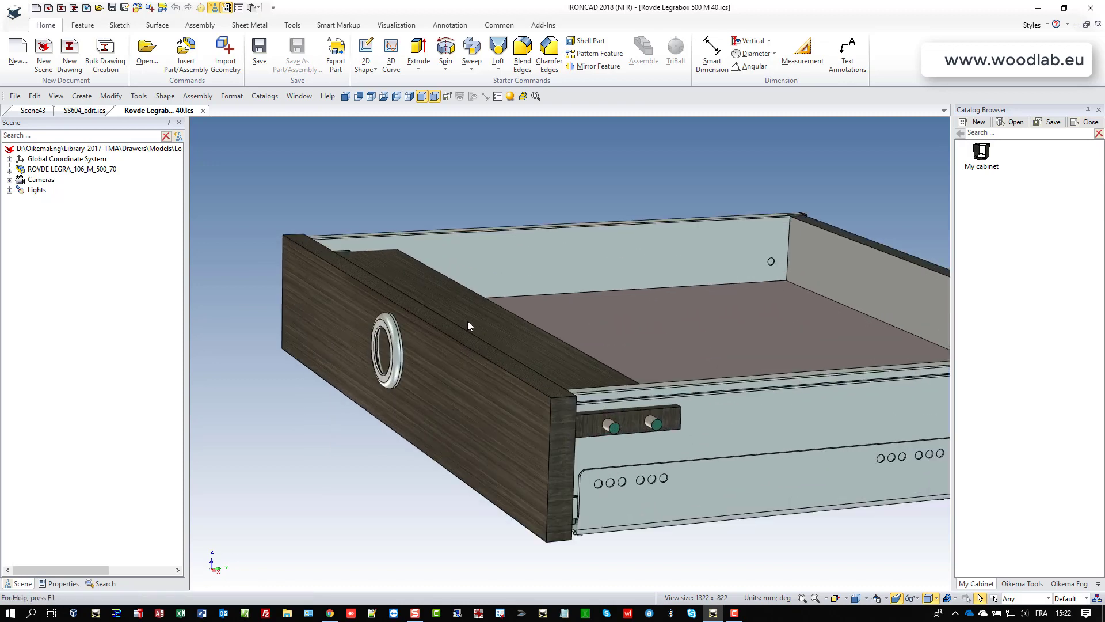
{"action": "left_click_drag", "start_coordinate": [472, 334], "coordinate": [505, 306]}
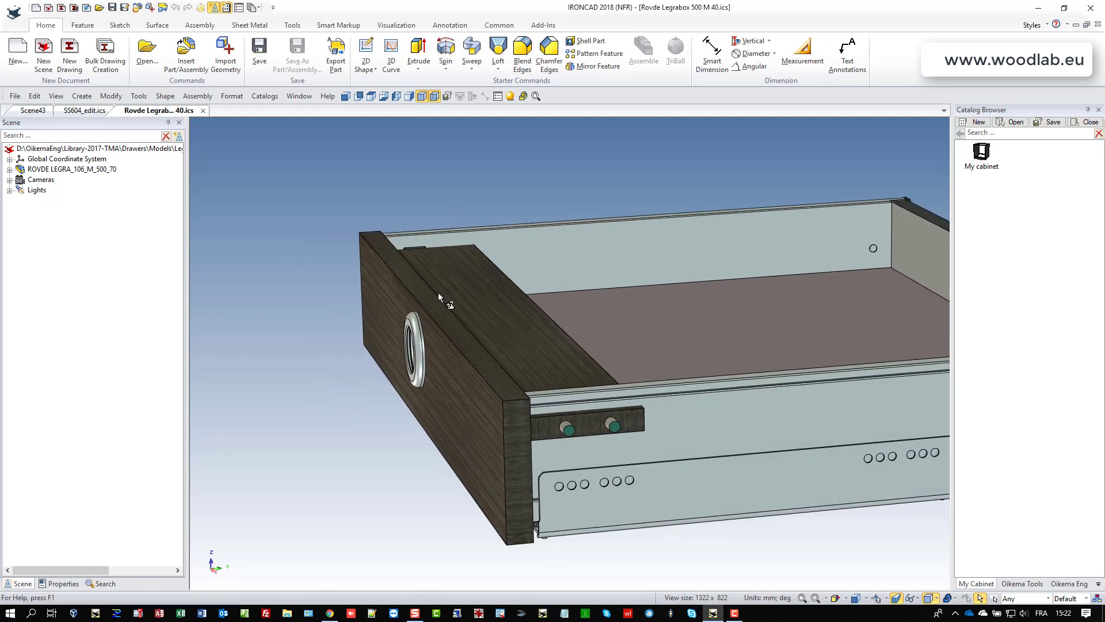
{"action": "left_click", "coordinate": [203, 111]}
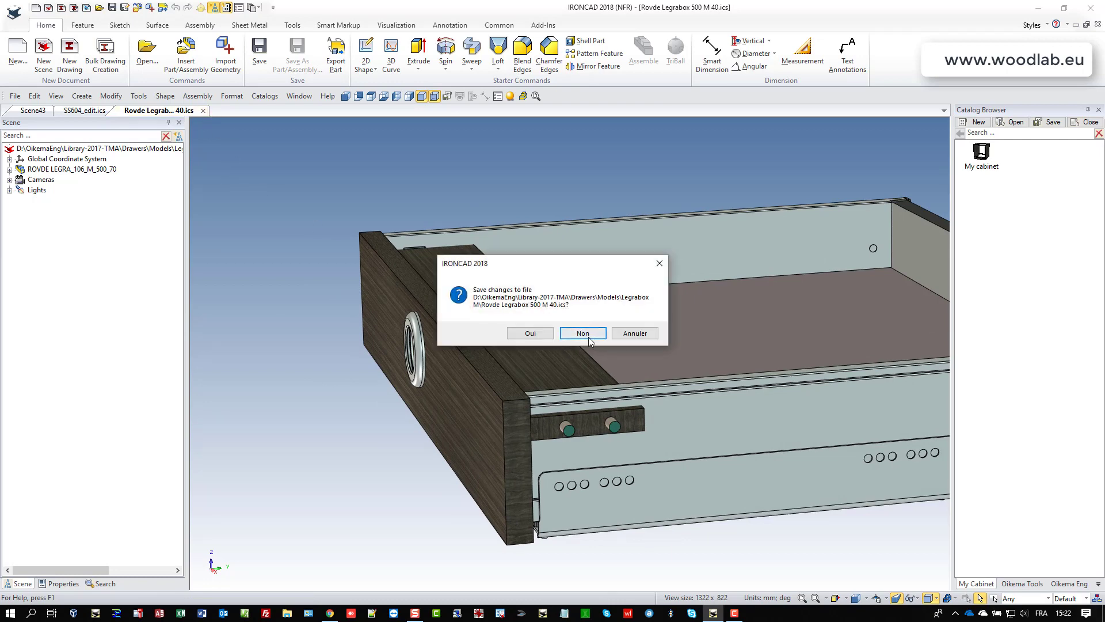
{"action": "left_click", "coordinate": [523, 328]}
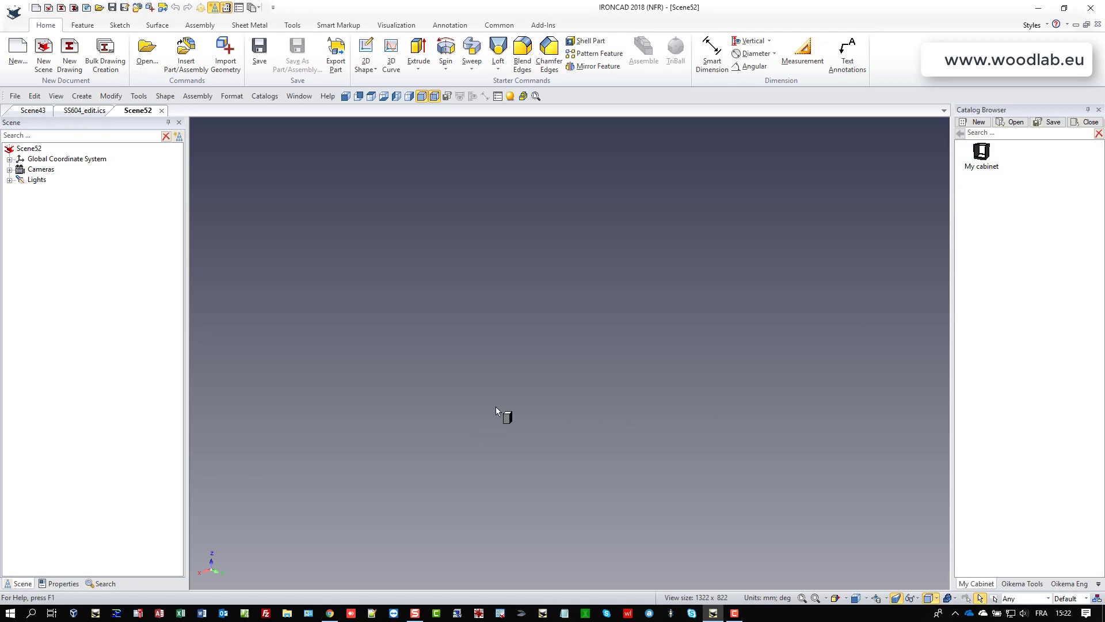
Step: Insert My cabinet from the catalog into Scene52 and orbit to a front view
{"action": "left_click_drag", "start_coordinate": [495, 407], "coordinate": [651, 481]}
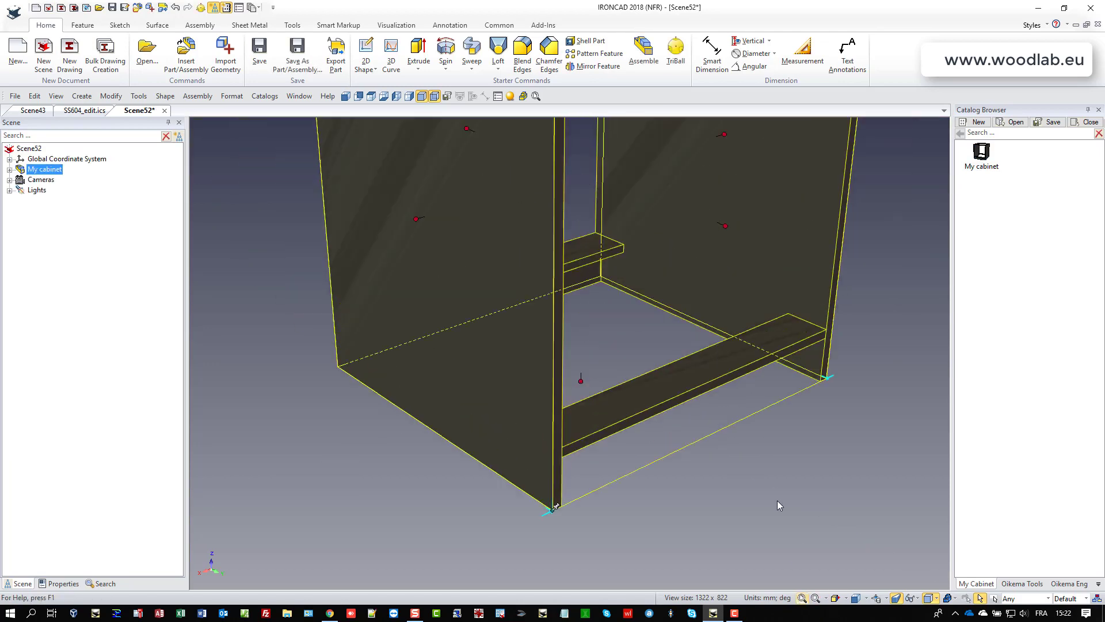
{"action": "left_click", "coordinate": [768, 484]}
{"action": "left_click_drag", "start_coordinate": [624, 538], "coordinate": [746, 414]}
Step: Delete the front top rail Top [6.1] in the Cabinet Manager
{"action": "left_click", "coordinate": [36, 172]}
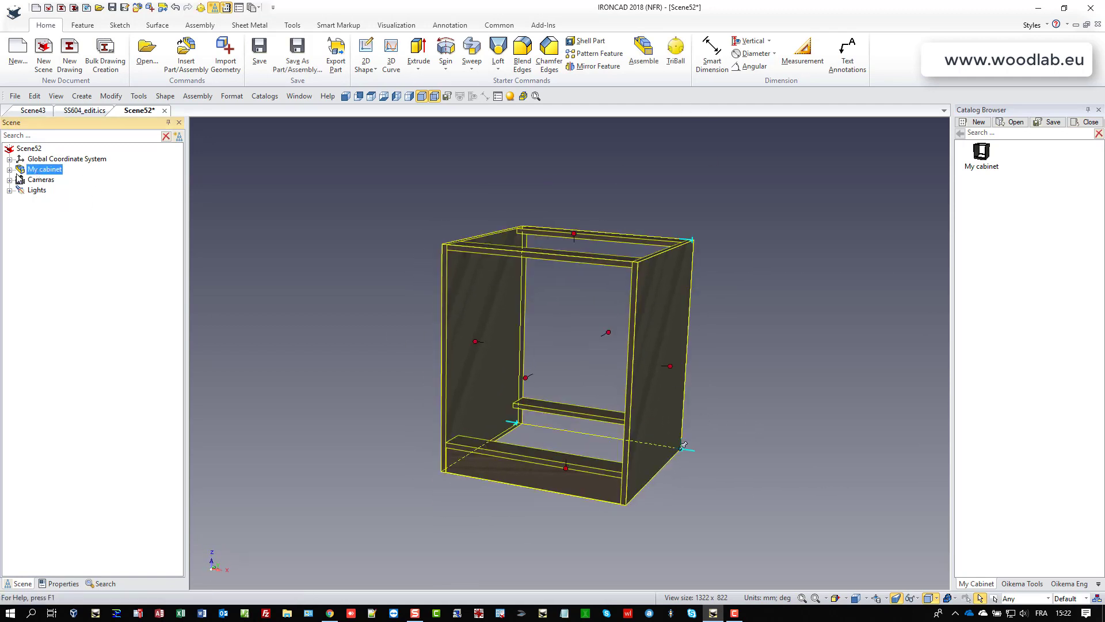
{"action": "right_click", "coordinate": [38, 170]}
{"action": "left_click", "coordinate": [81, 558]}
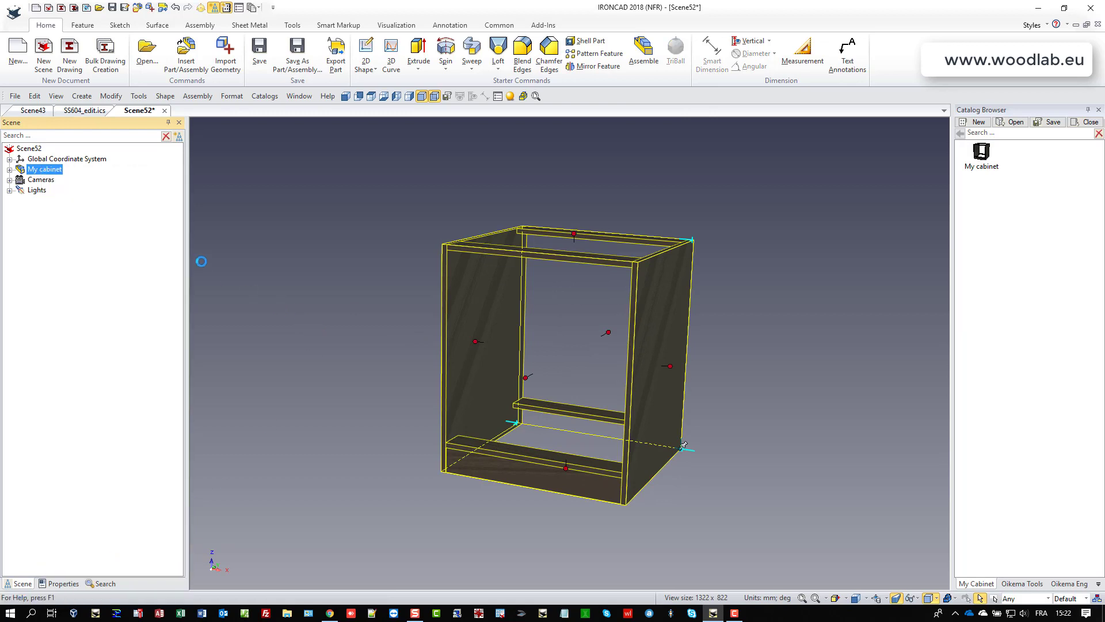
{"action": "left_click", "coordinate": [114, 245]}
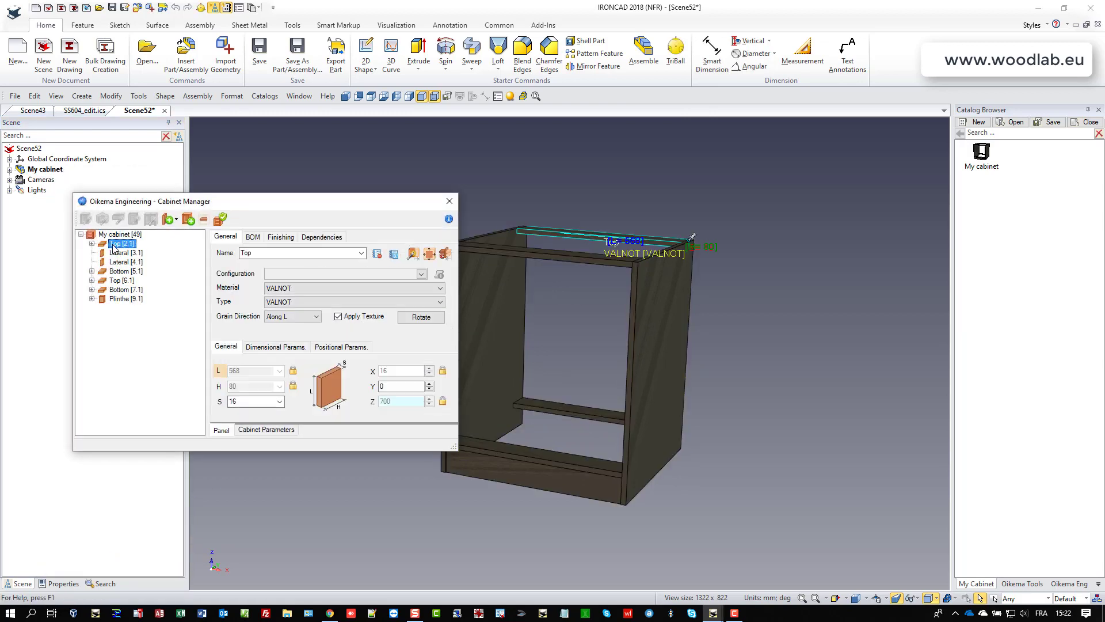
{"action": "left_click", "coordinate": [123, 282]}
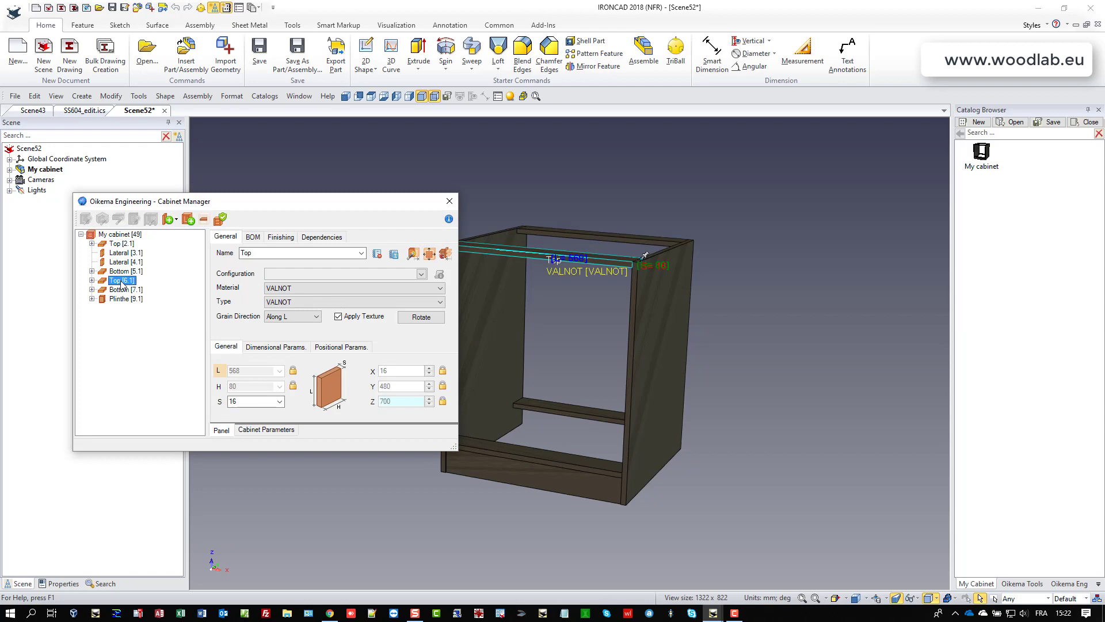
{"action": "right_click", "coordinate": [117, 285]}
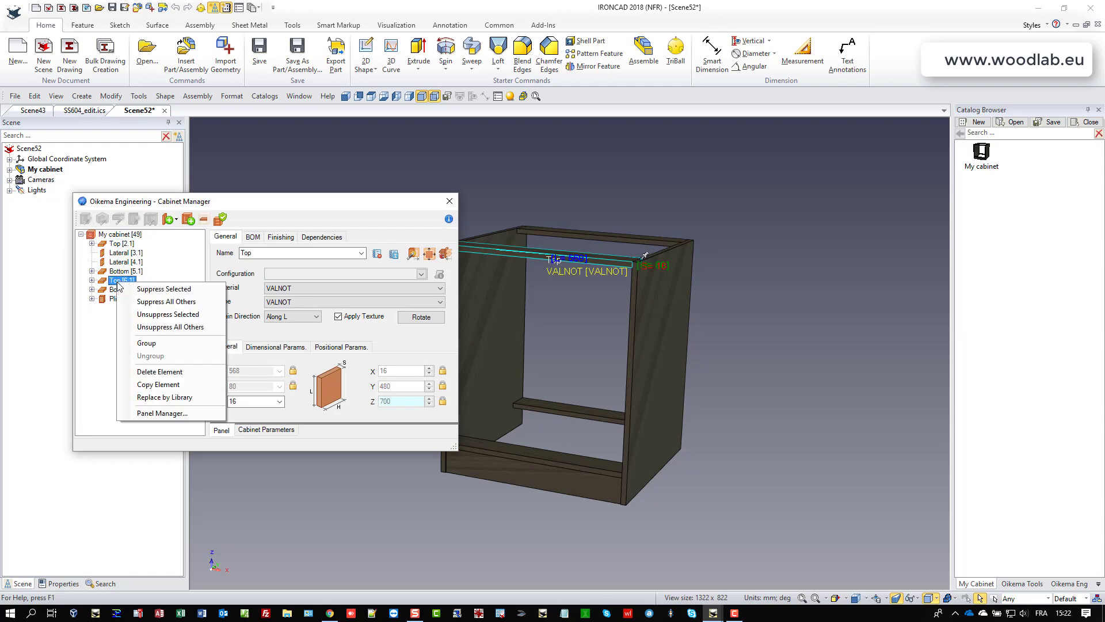
{"action": "left_click", "coordinate": [160, 371]}
{"action": "left_click", "coordinate": [449, 201]}
Step: Place four Rovde Legrabox 500 M 40 drawers with 150 mm VALNOT fronts and preview the layout
{"action": "left_click", "coordinate": [1013, 583]}
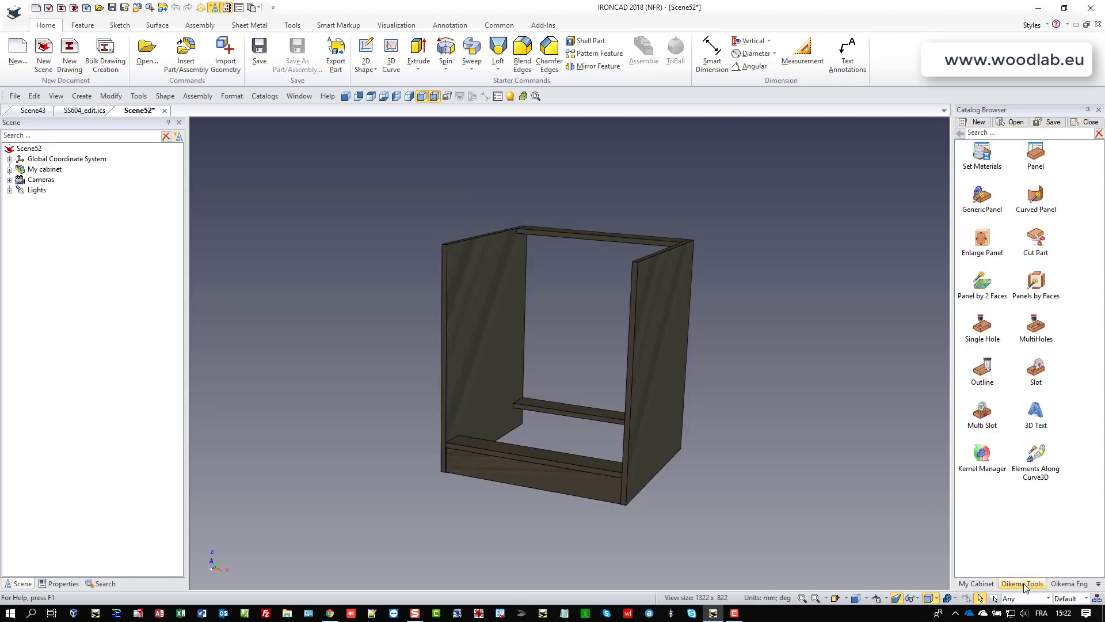
{"action": "left_click", "coordinate": [1069, 584]}
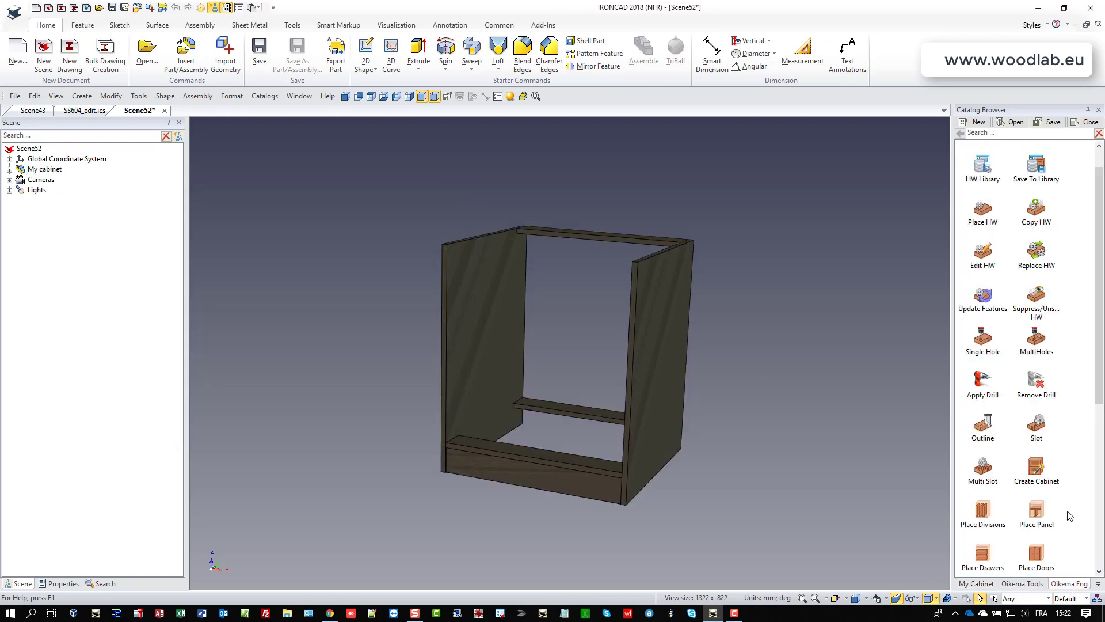
{"action": "scroll", "coordinate": [1101, 411], "scroll_direction": "down", "scroll_amount": 1}
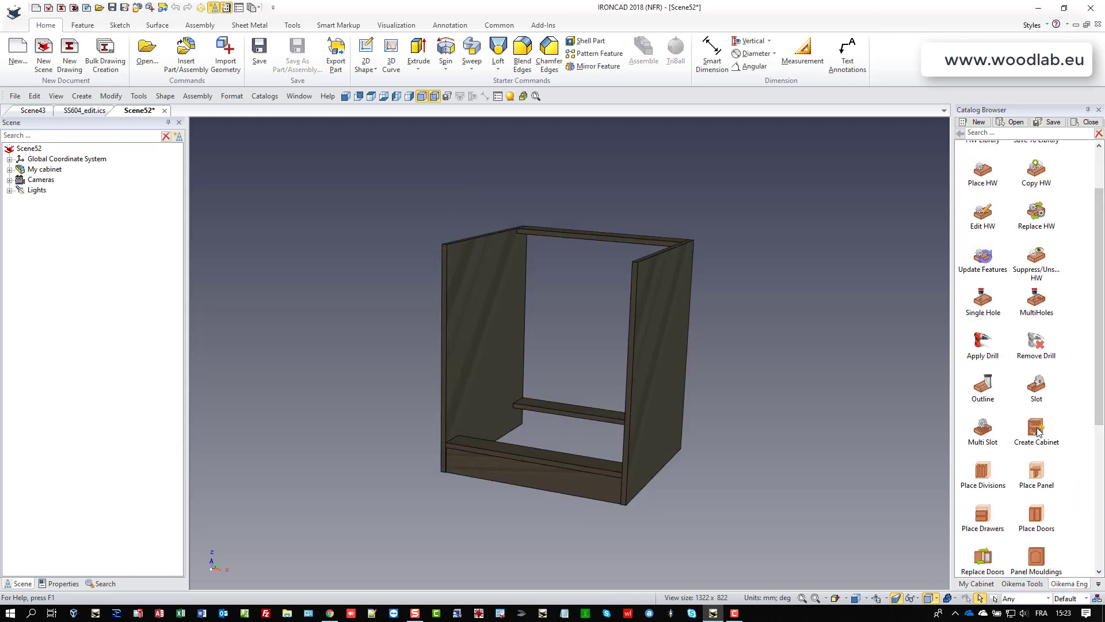
{"action": "left_click_drag", "start_coordinate": [982, 514], "coordinate": [457, 411]}
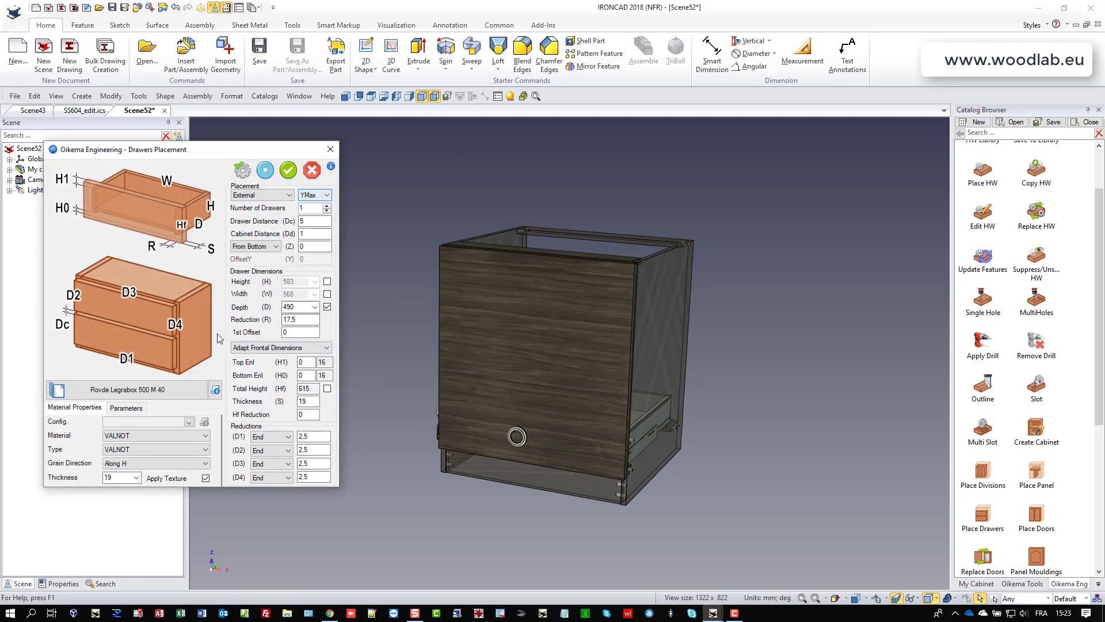
{"action": "left_click_drag", "start_coordinate": [255, 146], "coordinate": [334, 98]}
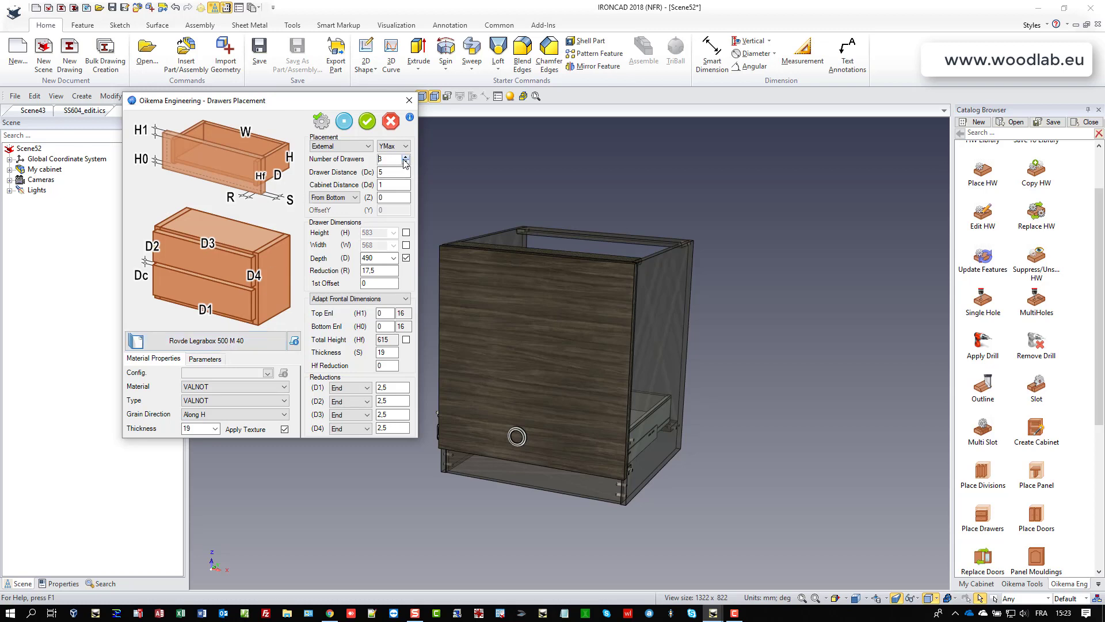
{"action": "left_click", "coordinate": [344, 121]}
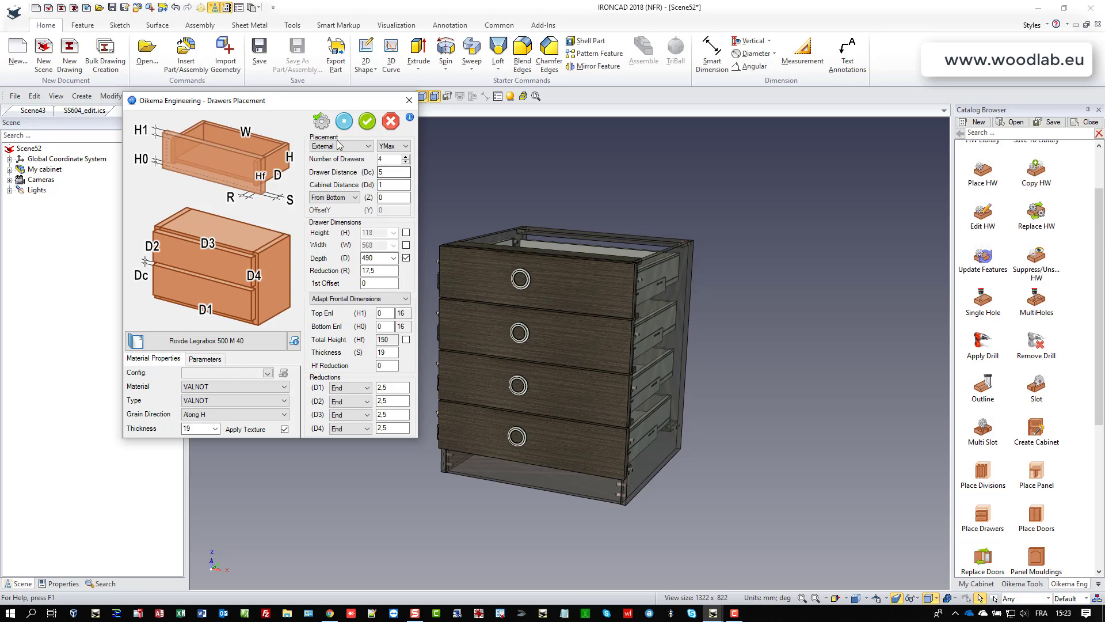
{"action": "left_click", "coordinate": [322, 122]}
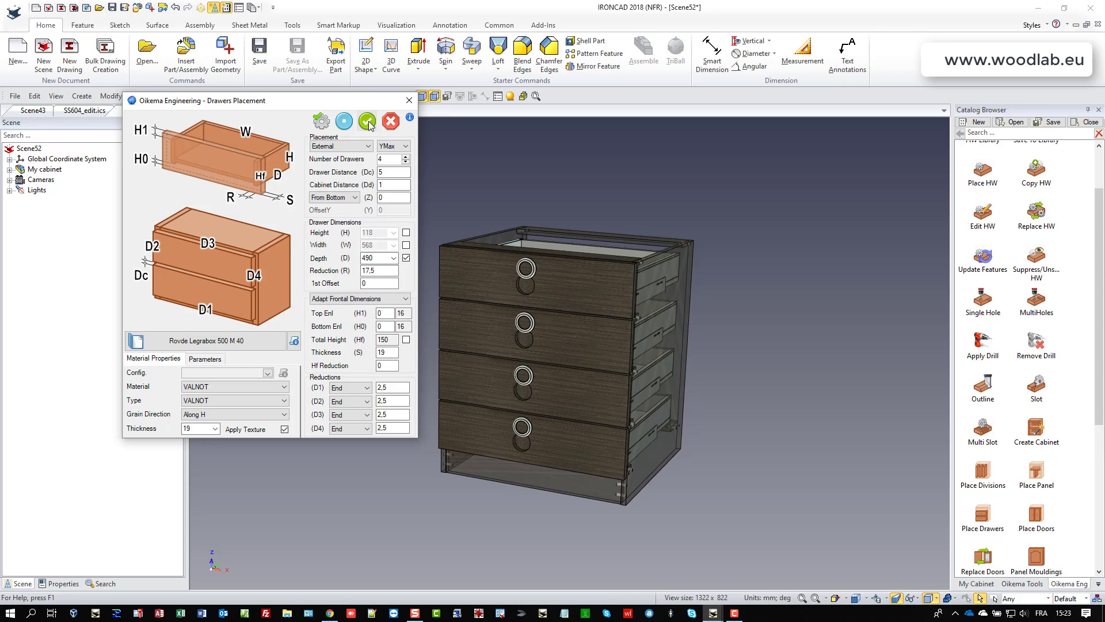
Step: Apply the four drawers with their 111 hardware holes, then check the cabinet from the front
{"action": "left_click", "coordinate": [368, 123]}
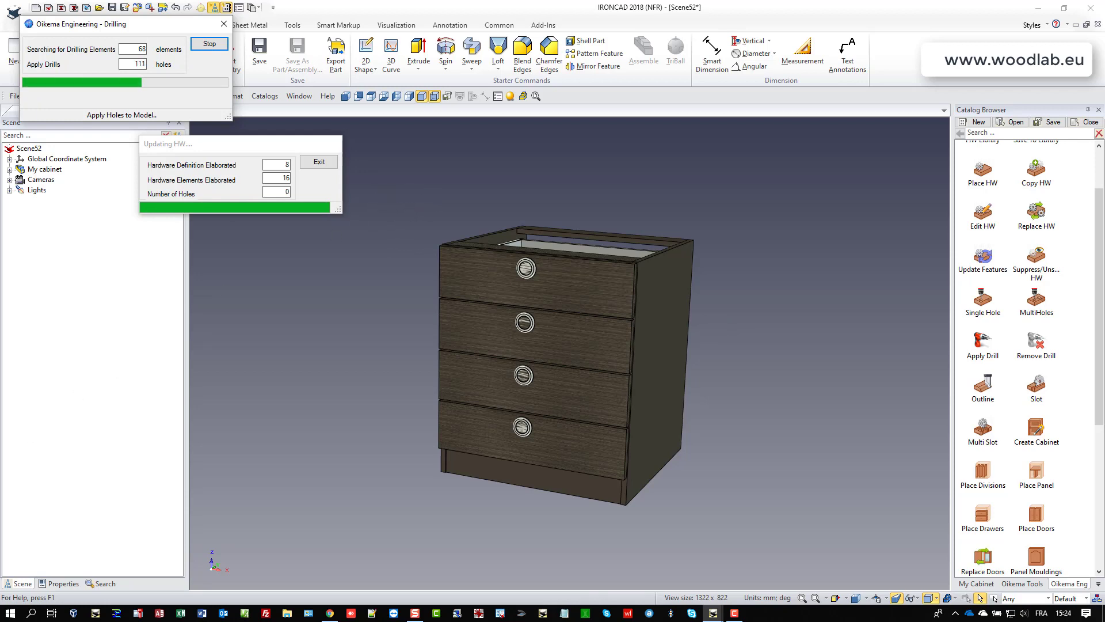
{"action": "middle_click_drag", "start_coordinate": [408, 486], "coordinate": [365, 491]}
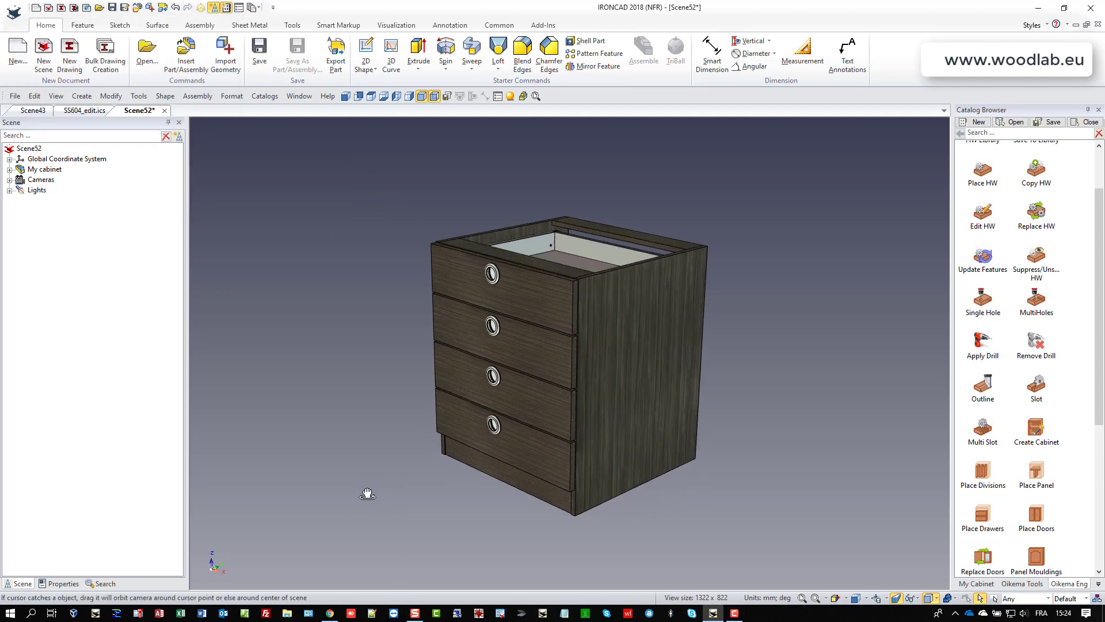
{"action": "left_click", "coordinate": [9, 169]}
{"action": "left_click", "coordinate": [55, 192]}
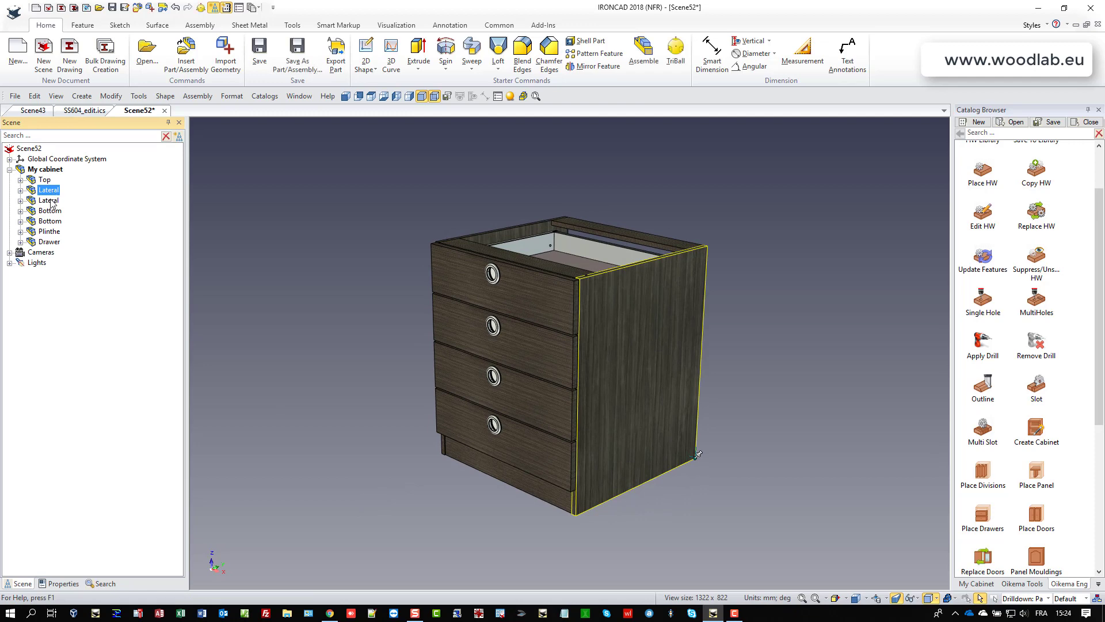
{"action": "right_click", "coordinate": [51, 200]}
{"action": "left_click", "coordinate": [106, 292]}
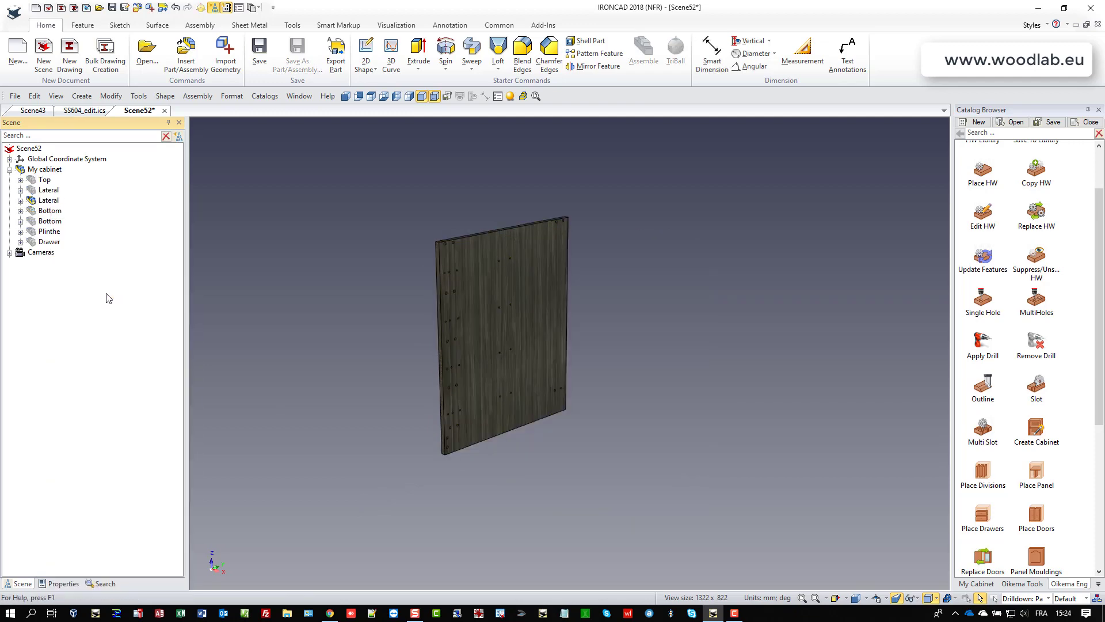
{"action": "scroll", "coordinate": [484, 353], "scroll_direction": "up", "scroll_amount": 5}
{"action": "middle_click_drag", "start_coordinate": [479, 353], "coordinate": [450, 326]}
{"action": "scroll", "coordinate": [488, 209], "scroll_direction": "up", "scroll_amount": 3}
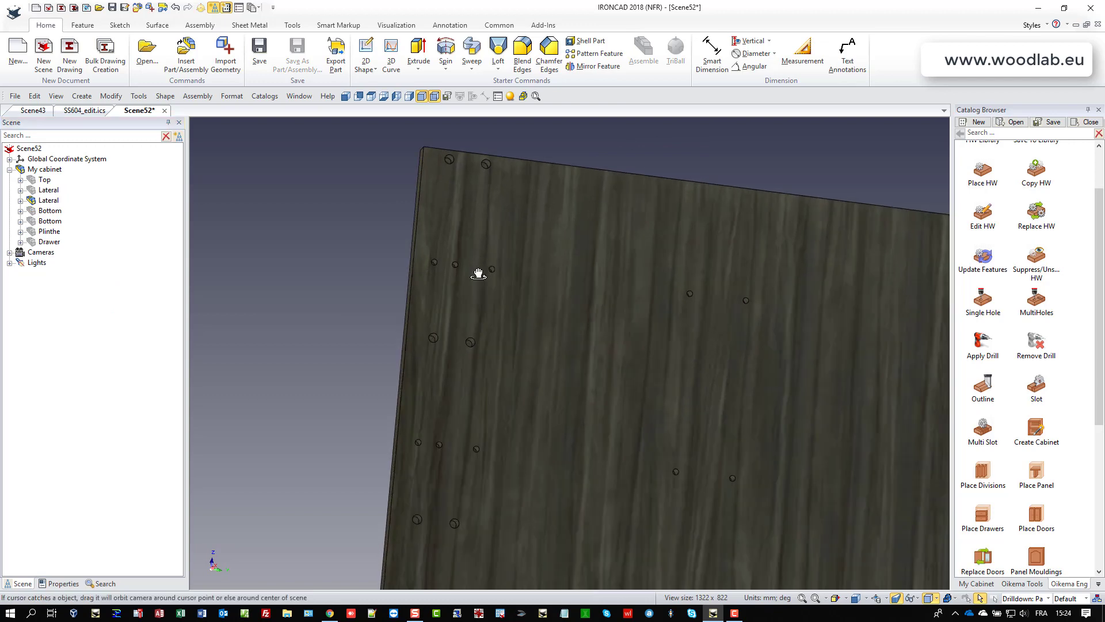
{"action": "middle_click_drag", "start_coordinate": [478, 279], "coordinate": [463, 318]}
{"action": "scroll", "coordinate": [463, 318], "scroll_direction": "down", "scroll_amount": 5}
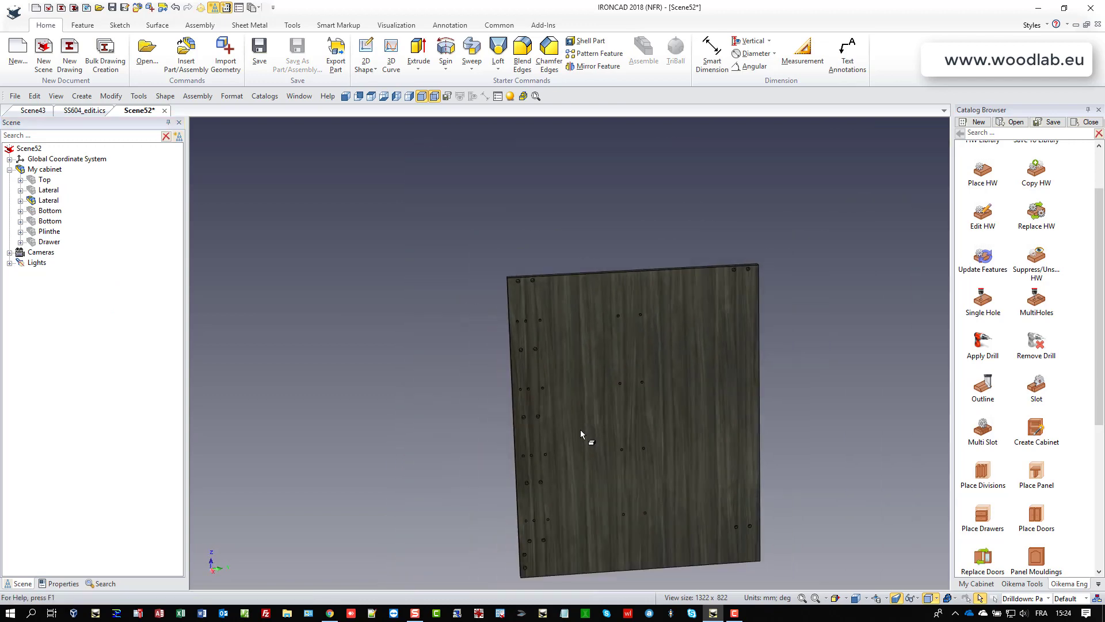
{"action": "middle_click_drag", "start_coordinate": [594, 452], "coordinate": [612, 445]}
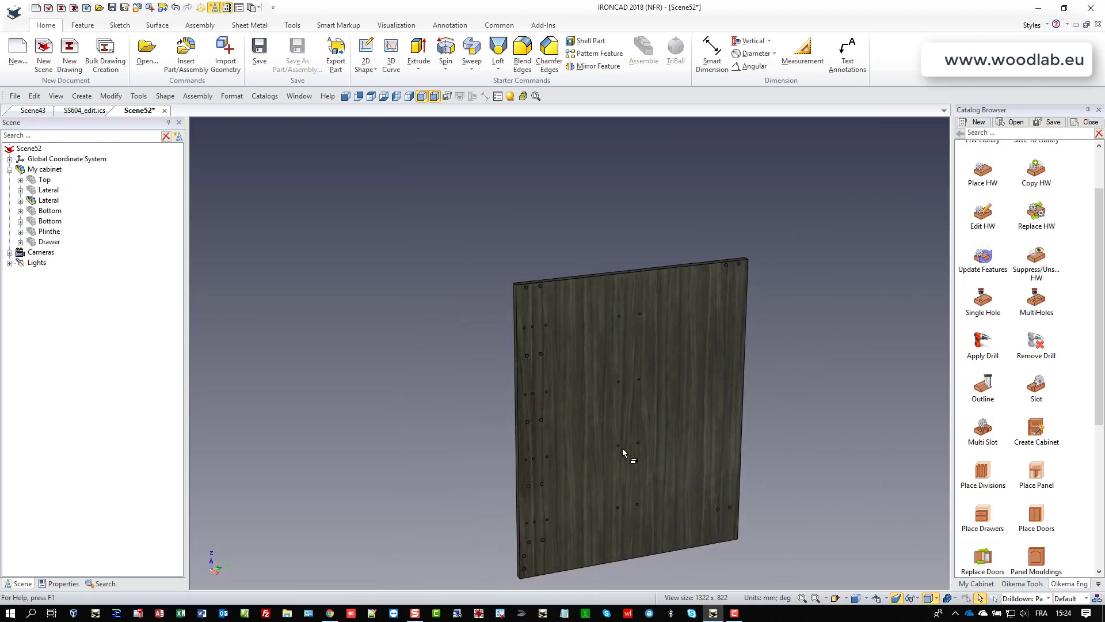
{"action": "scroll", "coordinate": [623, 448], "scroll_direction": "down", "scroll_amount": 2}
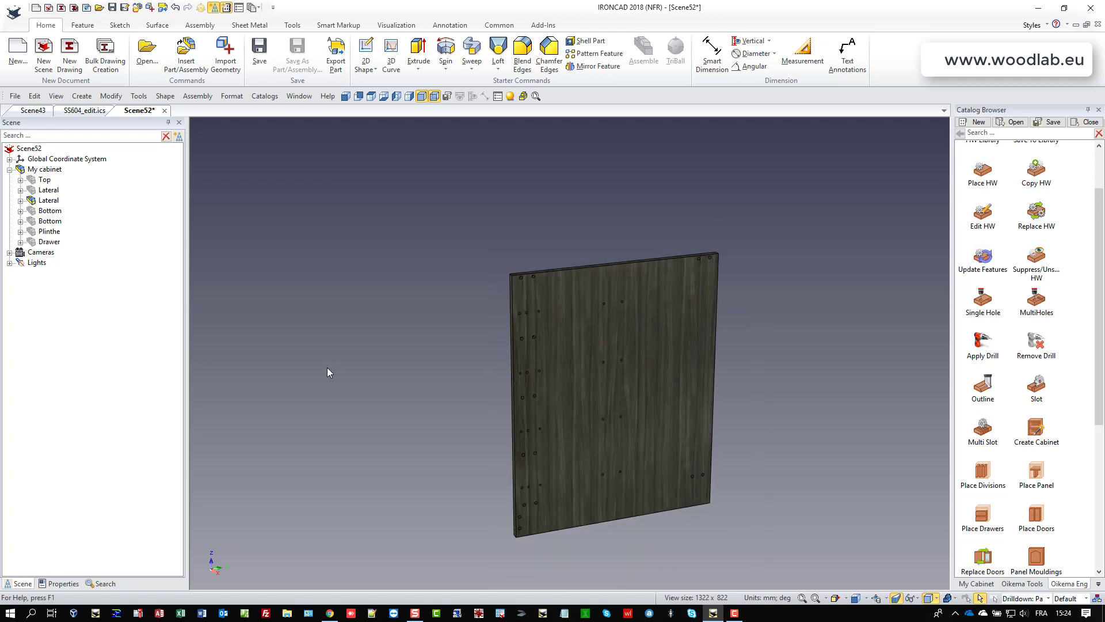
{"action": "right_click", "coordinate": [308, 275]}
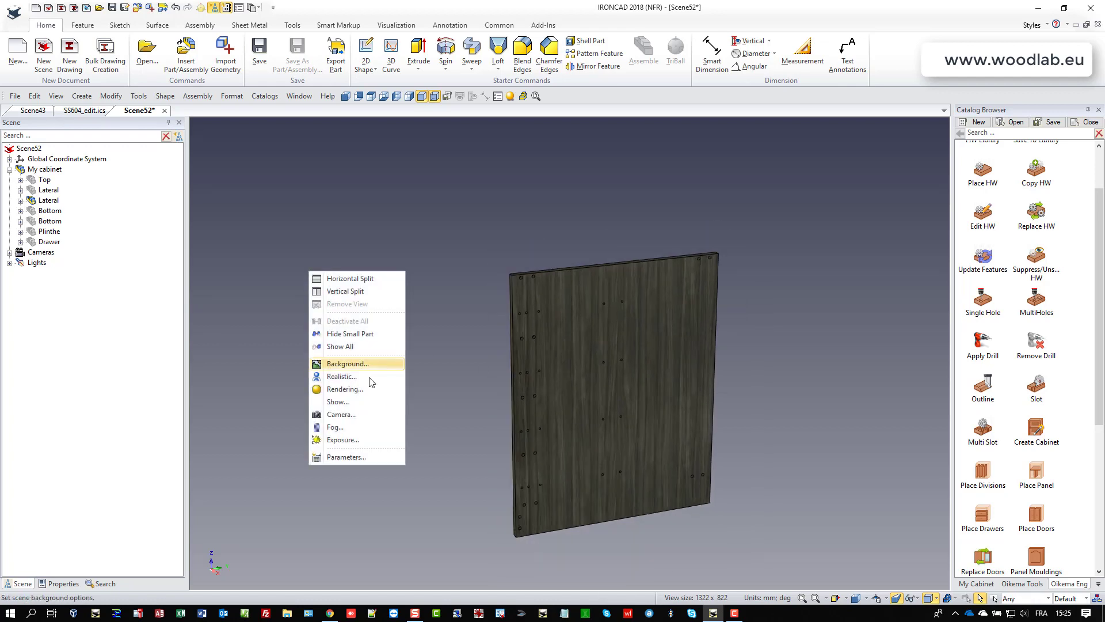
{"action": "left_click", "coordinate": [368, 352]}
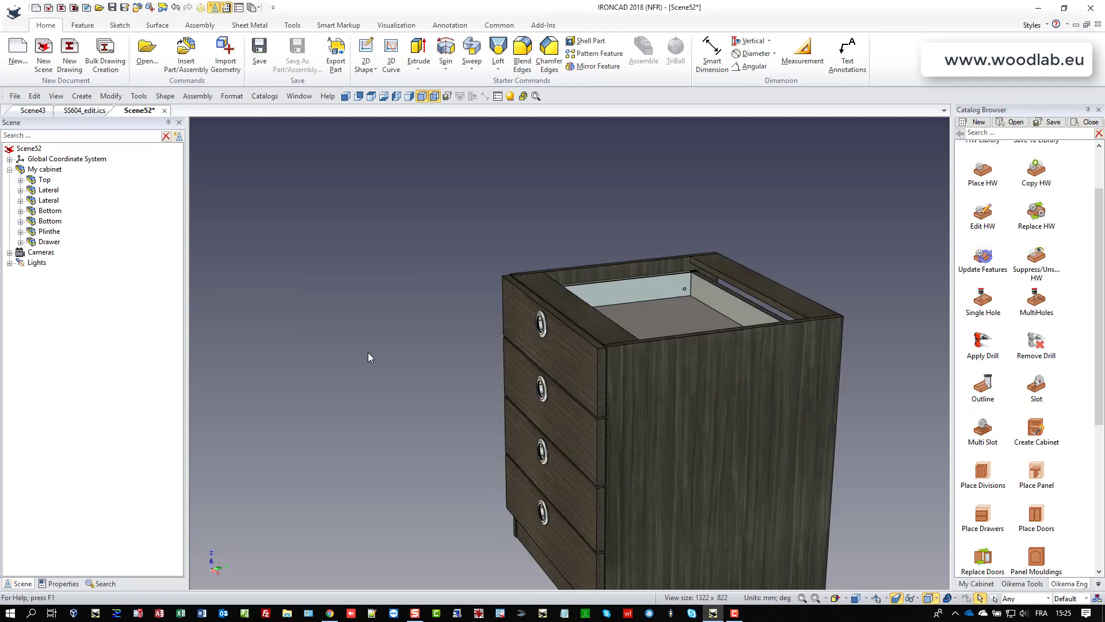
{"action": "left_click", "coordinate": [800, 598]}
{"action": "left_click_drag", "start_coordinate": [610, 414], "coordinate": [528, 370]}
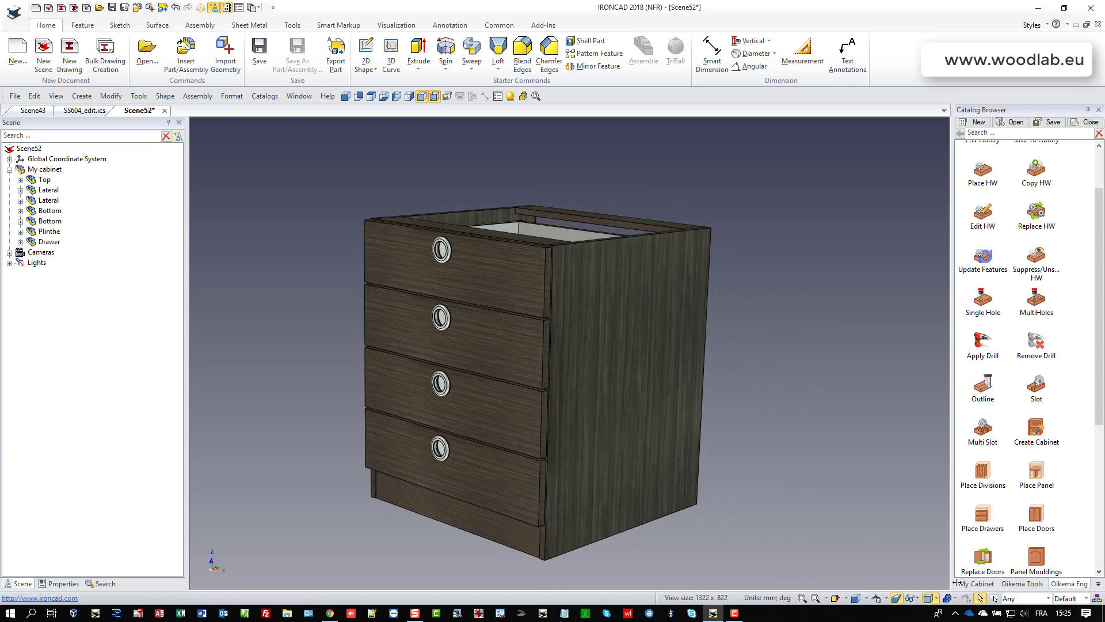
Step: In the Cabinet Manager, append ' with Legrabox' to the cabinet name, making it 'My cabinet with Legrabox'
{"action": "left_click", "coordinate": [976, 584]}
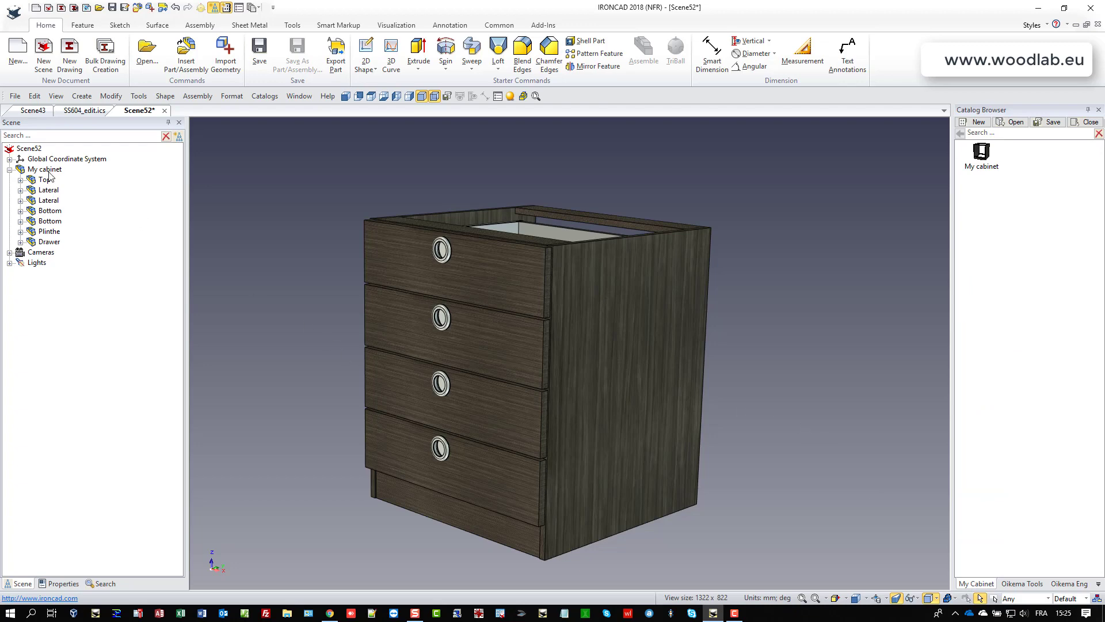
{"action": "right_click", "coordinate": [59, 169]}
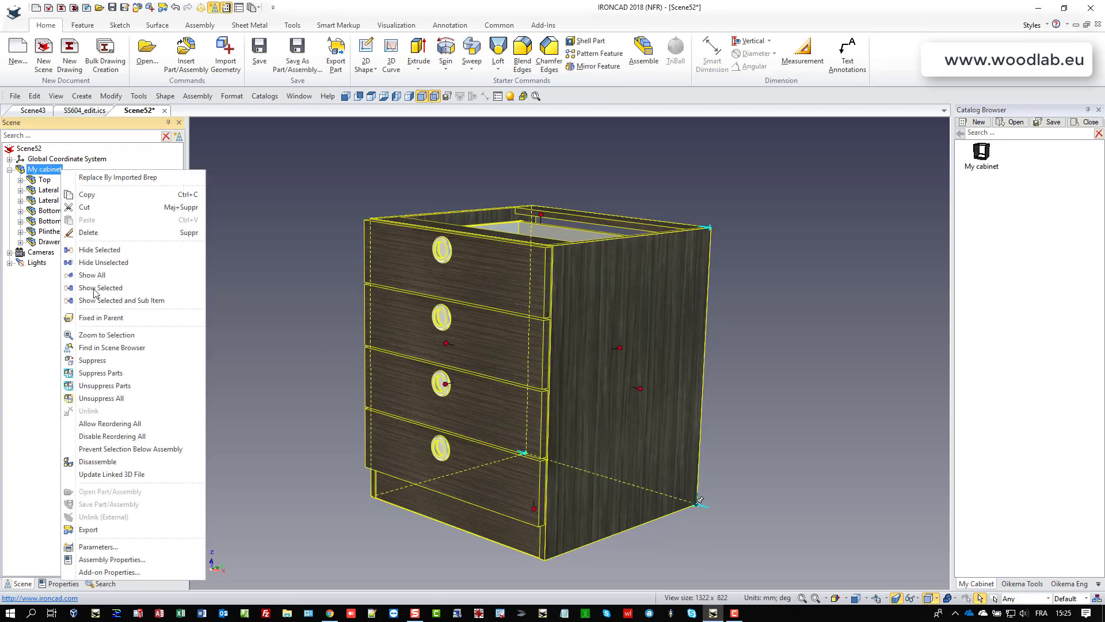
{"action": "left_click", "coordinate": [110, 571]}
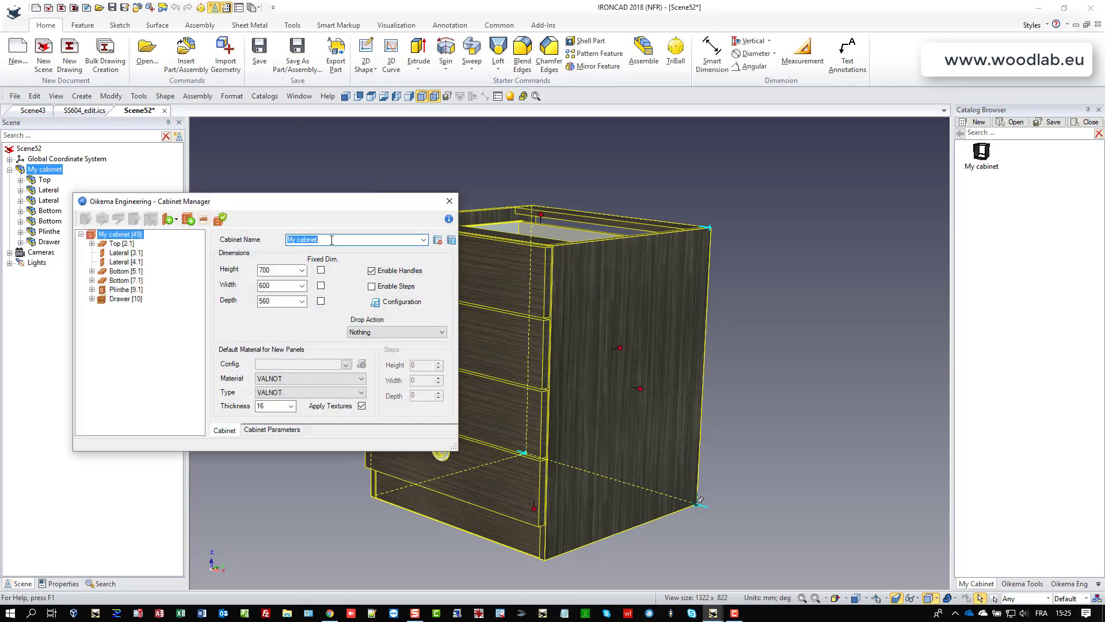
{"action": "left_click", "coordinate": [334, 240]}
{"action": "type", "text": "with Legrabox"}
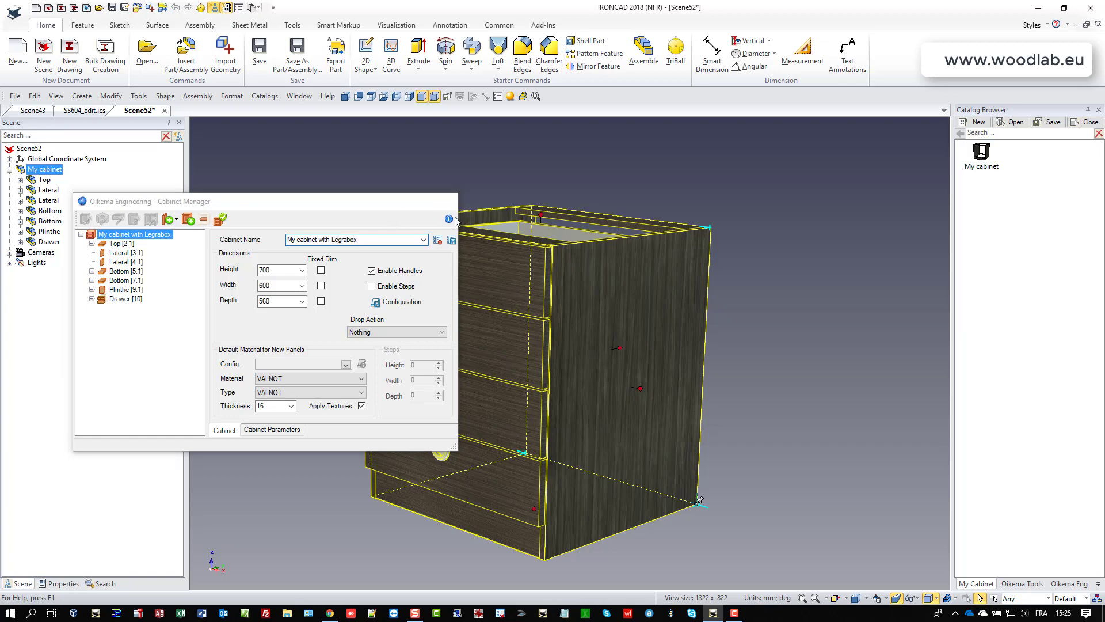
{"action": "left_click", "coordinate": [450, 200]}
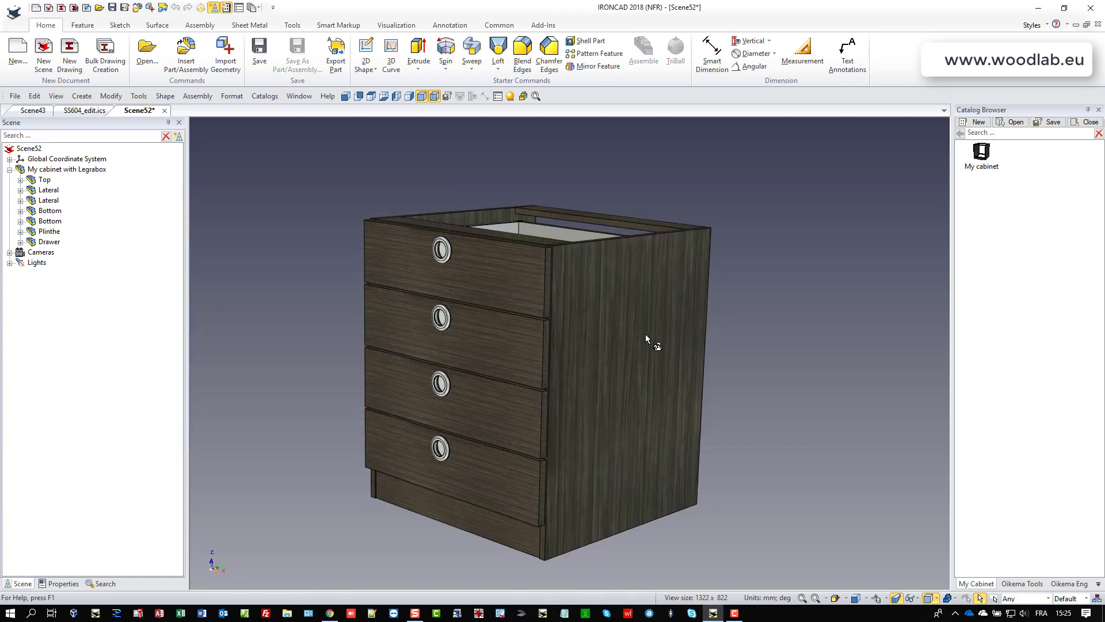
Step: Hide a side panel to inspect the drawers, then show all panels again
{"action": "left_click", "coordinate": [642, 339]}
{"action": "left_click", "coordinate": [637, 343]}
{"action": "right_click", "coordinate": [637, 343]}
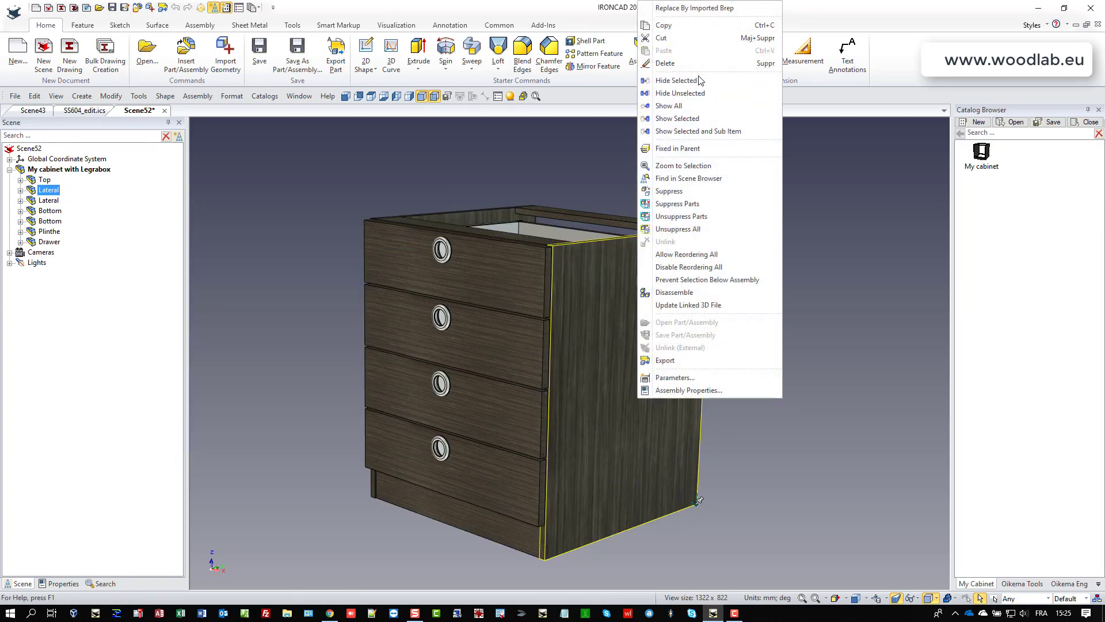
{"action": "left_click", "coordinate": [699, 86]}
{"action": "middle_click_drag", "start_coordinate": [675, 403], "coordinate": [490, 308]}
{"action": "right_click", "coordinate": [341, 254]}
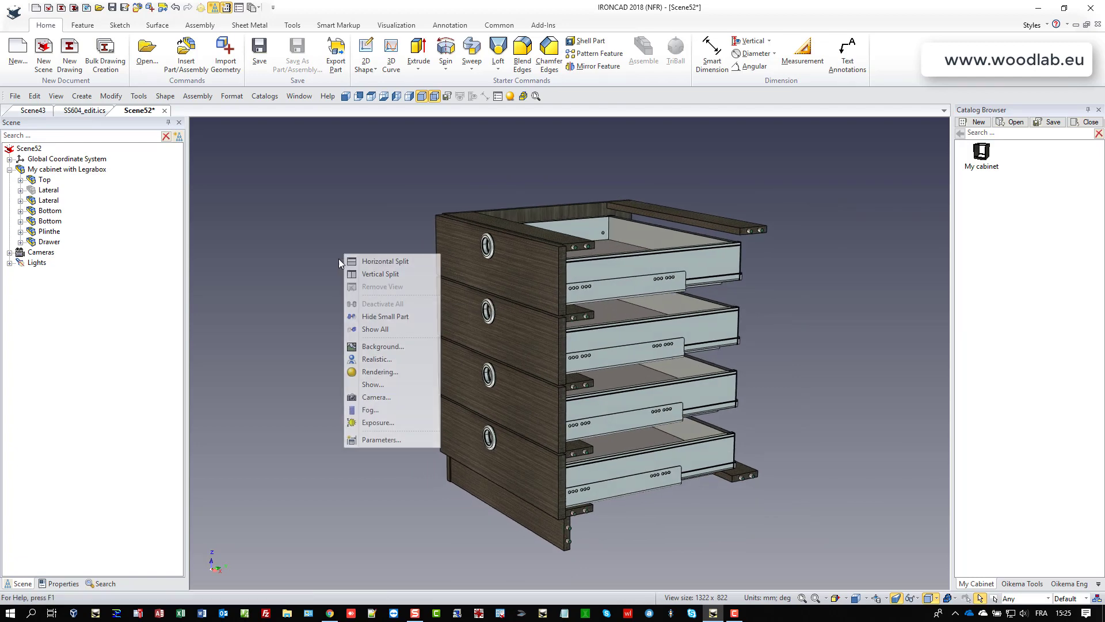
{"action": "left_click", "coordinate": [392, 334]}
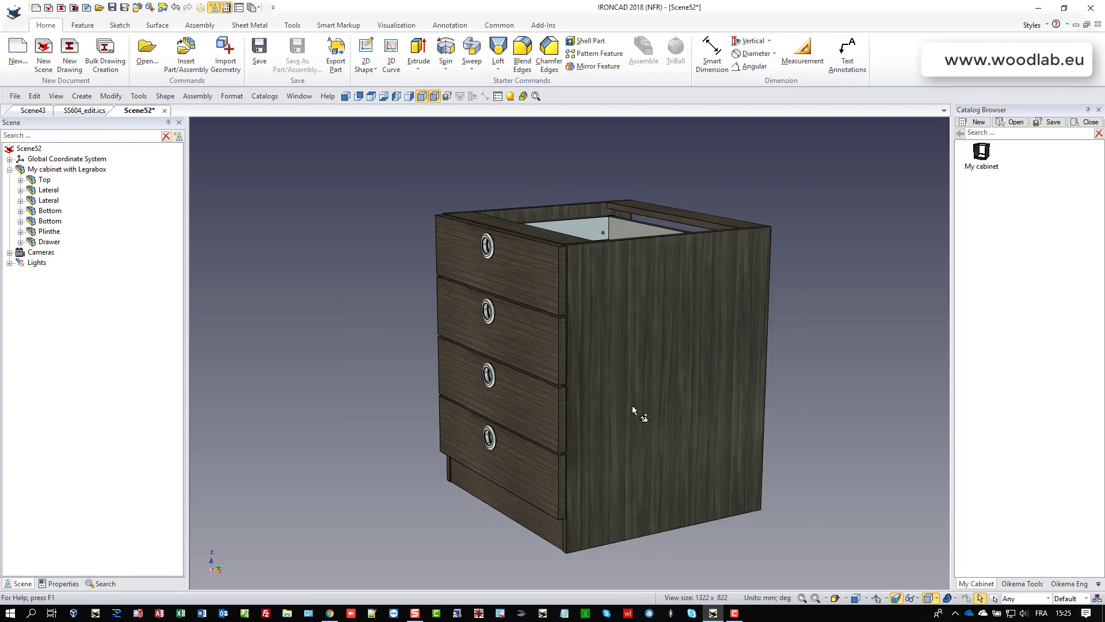
{"action": "left_click", "coordinate": [346, 96]}
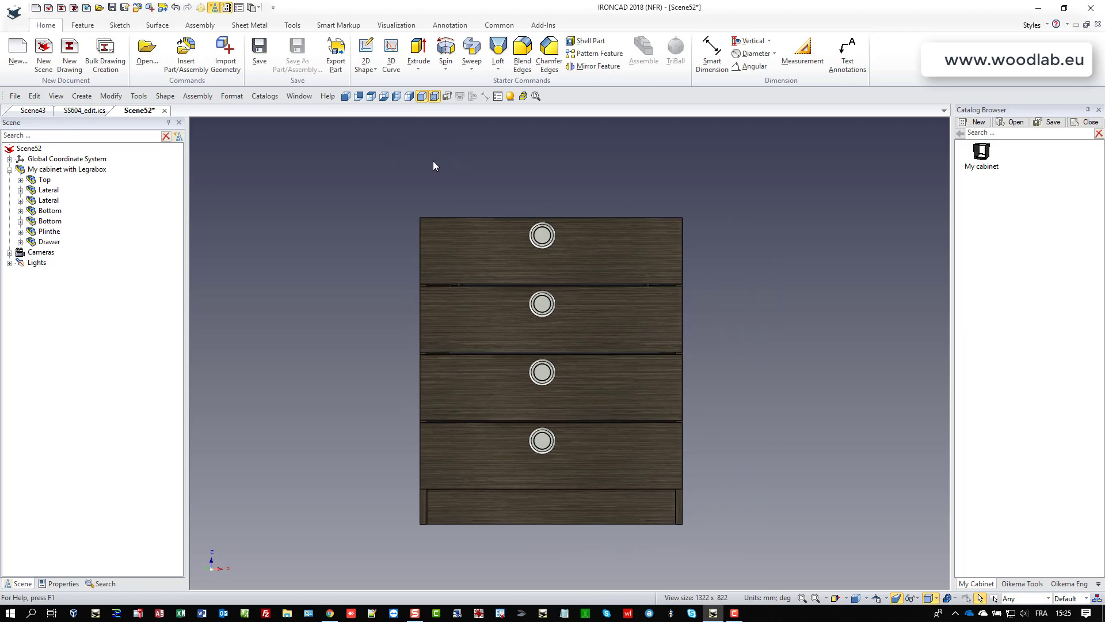
{"action": "key", "text": "F3"}
{"action": "left_click_drag", "start_coordinate": [610, 211], "coordinate": [651, 230]}
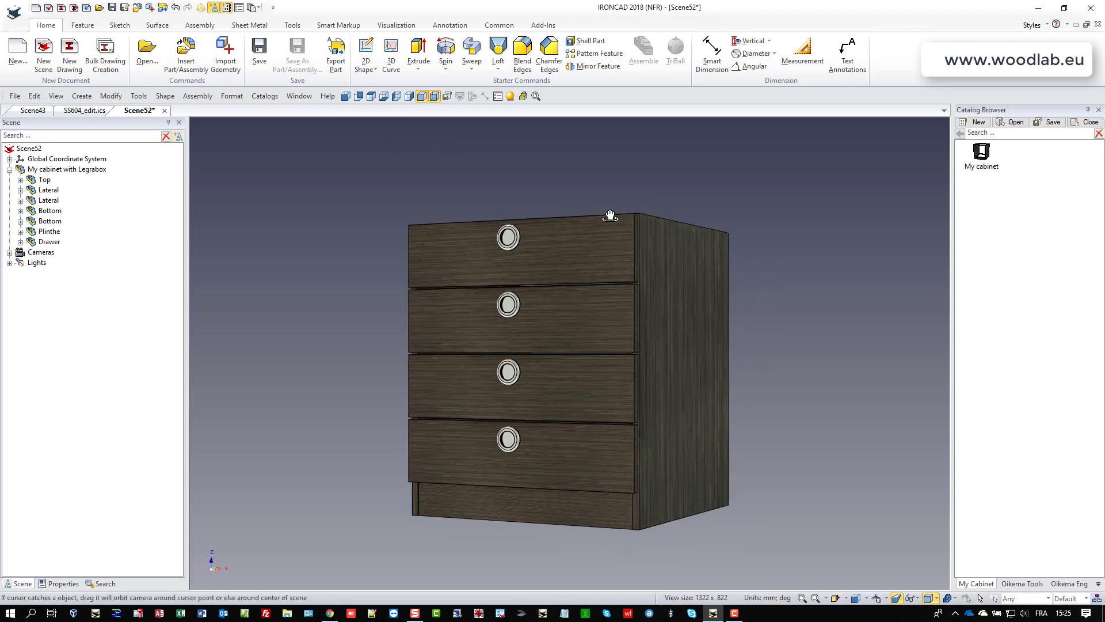
Step: Add the cabinet assembly to the My Cabinet catalog as a new item
{"action": "left_click", "coordinate": [609, 365]}
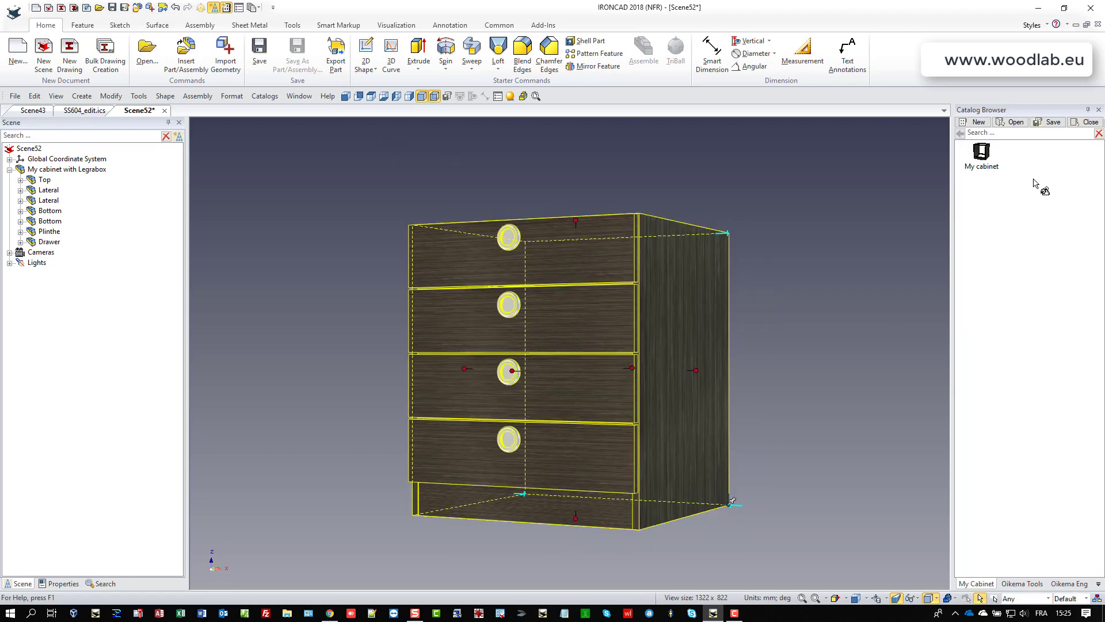
{"action": "left_click_drag", "start_coordinate": [1037, 172], "coordinate": [1036, 170]}
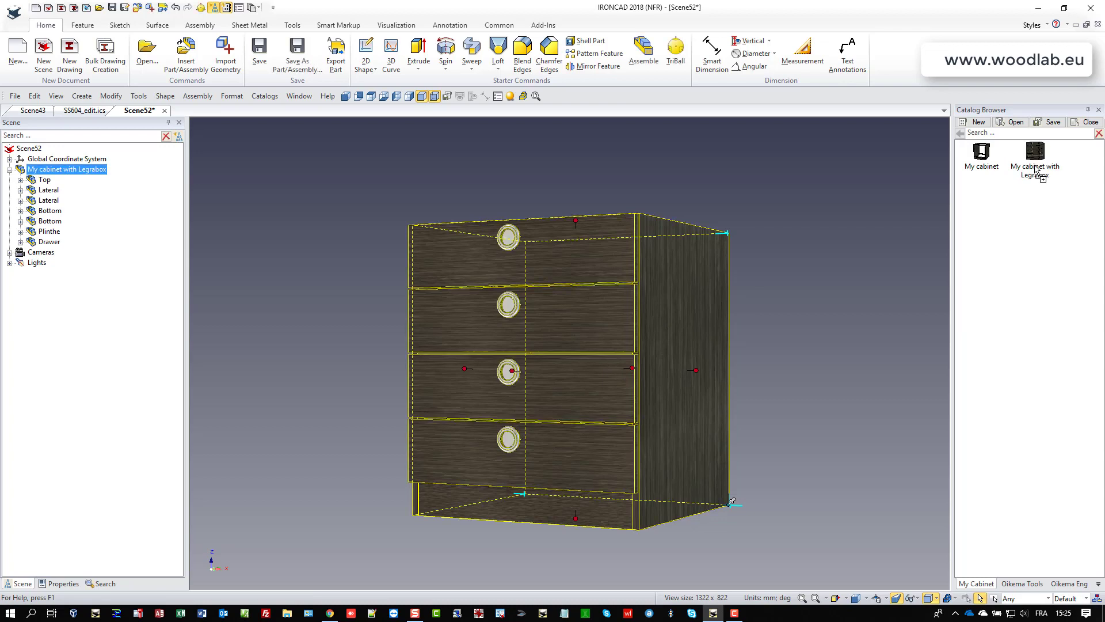
{"action": "left_click", "coordinate": [935, 255]}
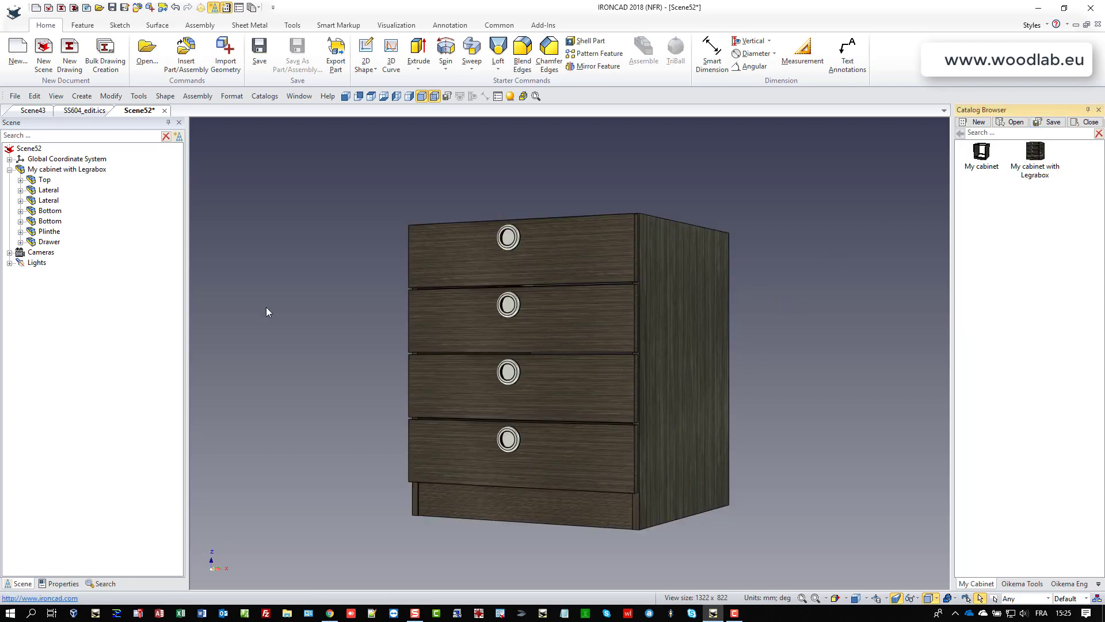
{"action": "scroll", "coordinate": [772, 369], "scroll_direction": "down", "scroll_amount": 2}
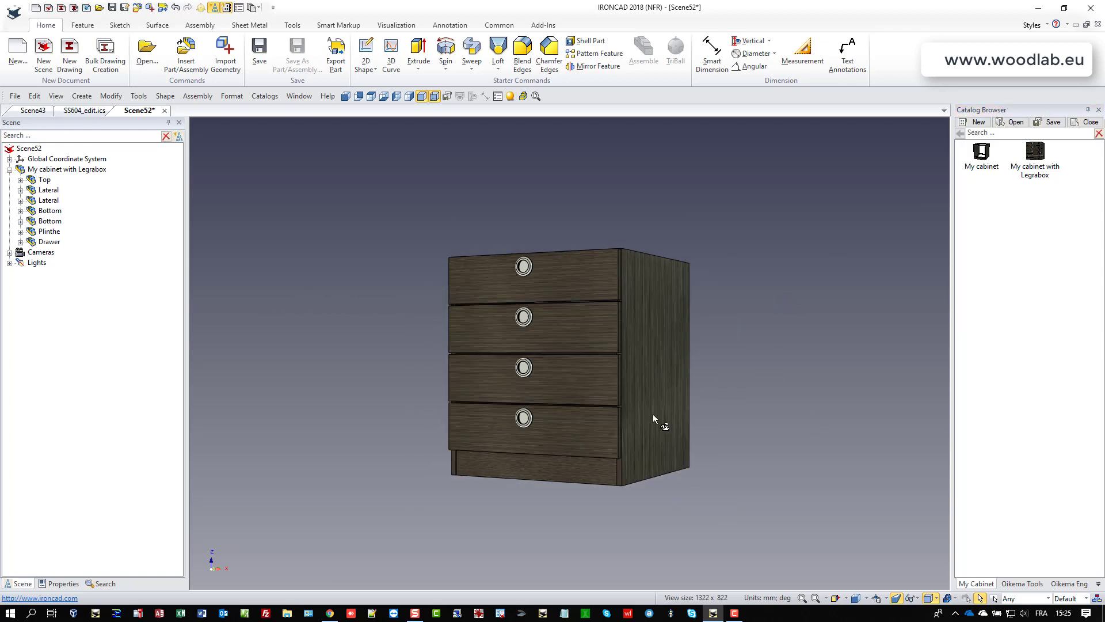
{"action": "middle_click_drag", "start_coordinate": [582, 427], "coordinate": [712, 340]}
Step: Widen the cabinet to 852.305 mm and raise its height to 846.001 mm
{"action": "left_click", "coordinate": [665, 350]}
{"action": "left_click_drag", "start_coordinate": [677, 353], "coordinate": [760, 369]}
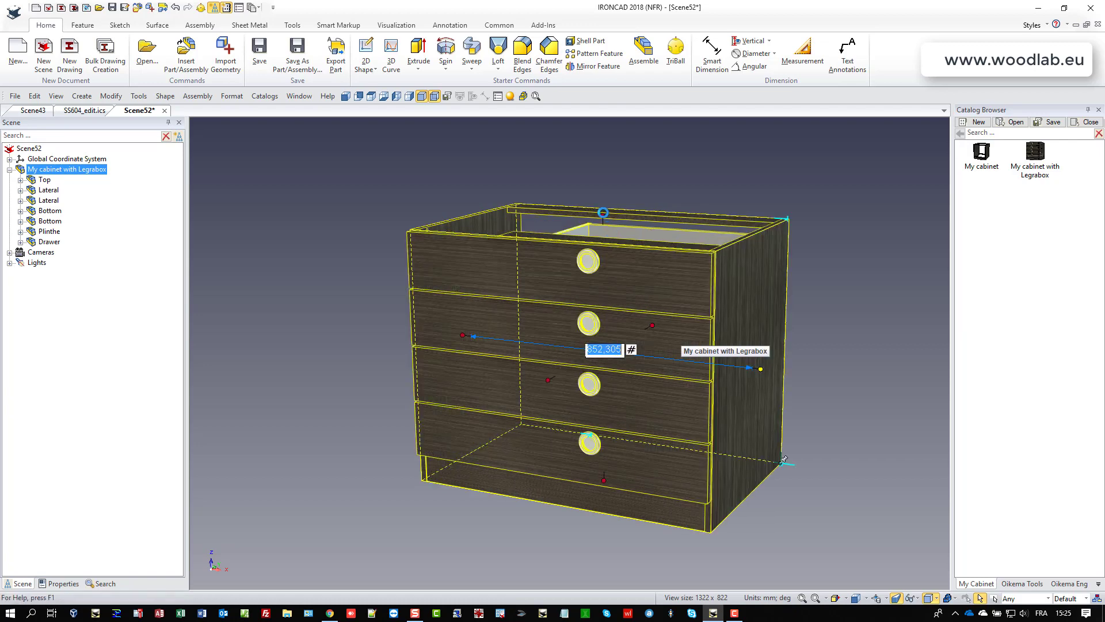
{"action": "left_click_drag", "start_coordinate": [603, 213], "coordinate": [602, 160]}
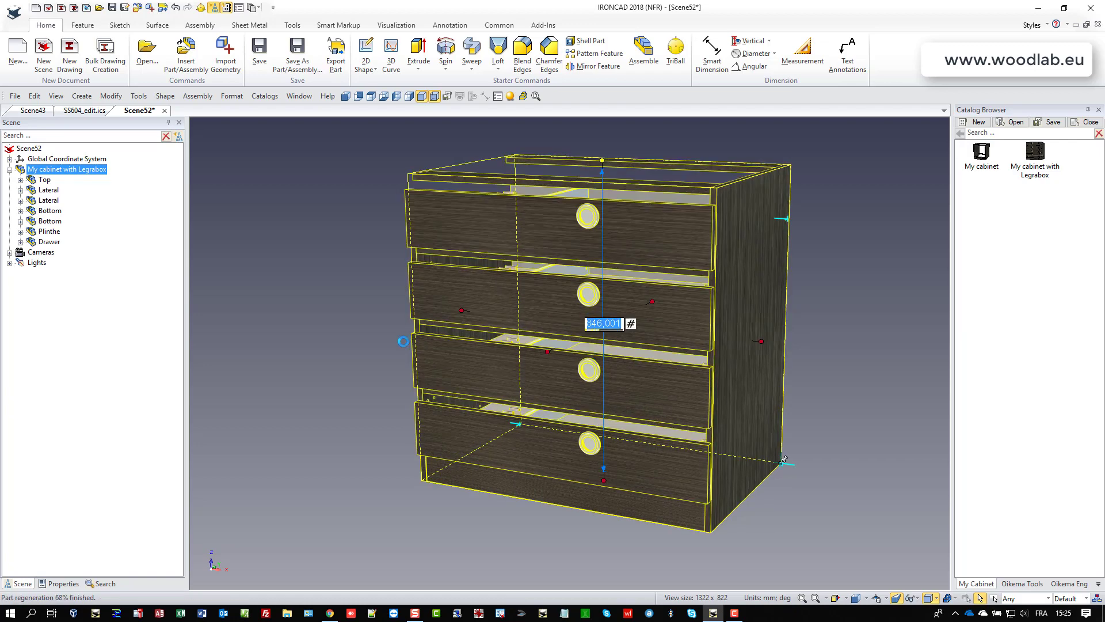
Step: Change the Drawer group's placement to five drawers instead of four
{"action": "left_click", "coordinate": [50, 242]}
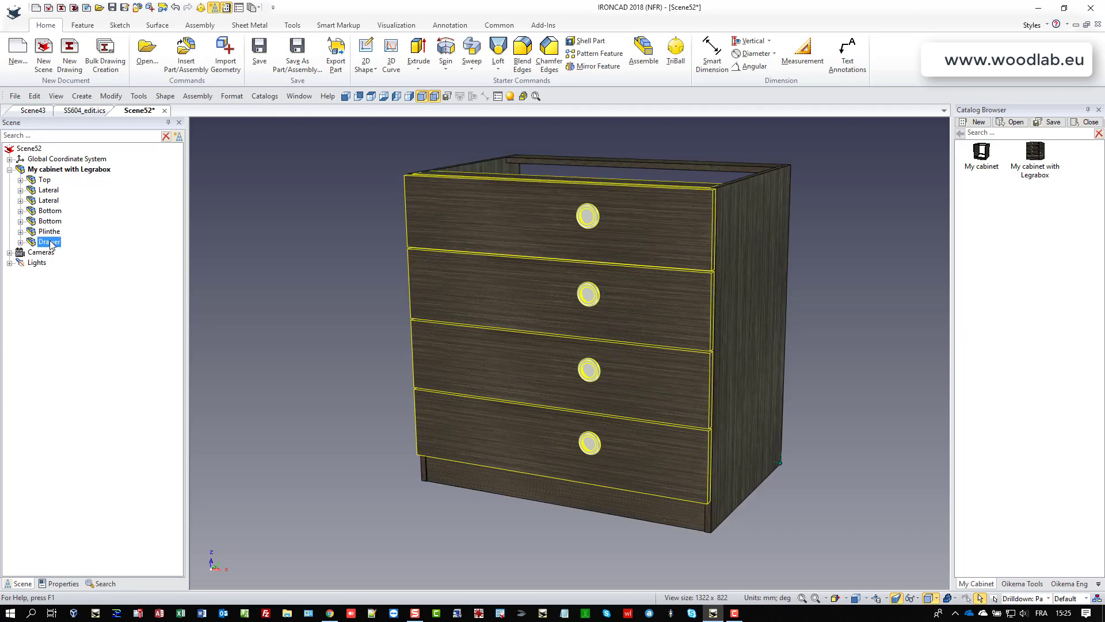
{"action": "right_click", "coordinate": [50, 242]}
{"action": "left_click", "coordinate": [149, 410]}
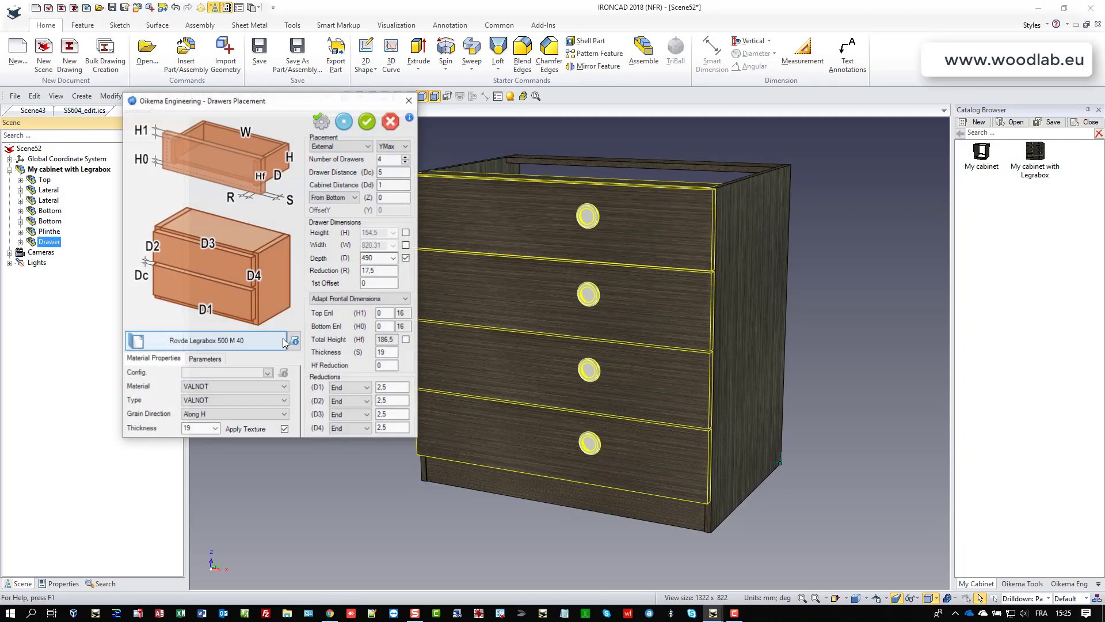
{"action": "left_click", "coordinate": [407, 159]}
{"action": "left_click", "coordinate": [369, 124]}
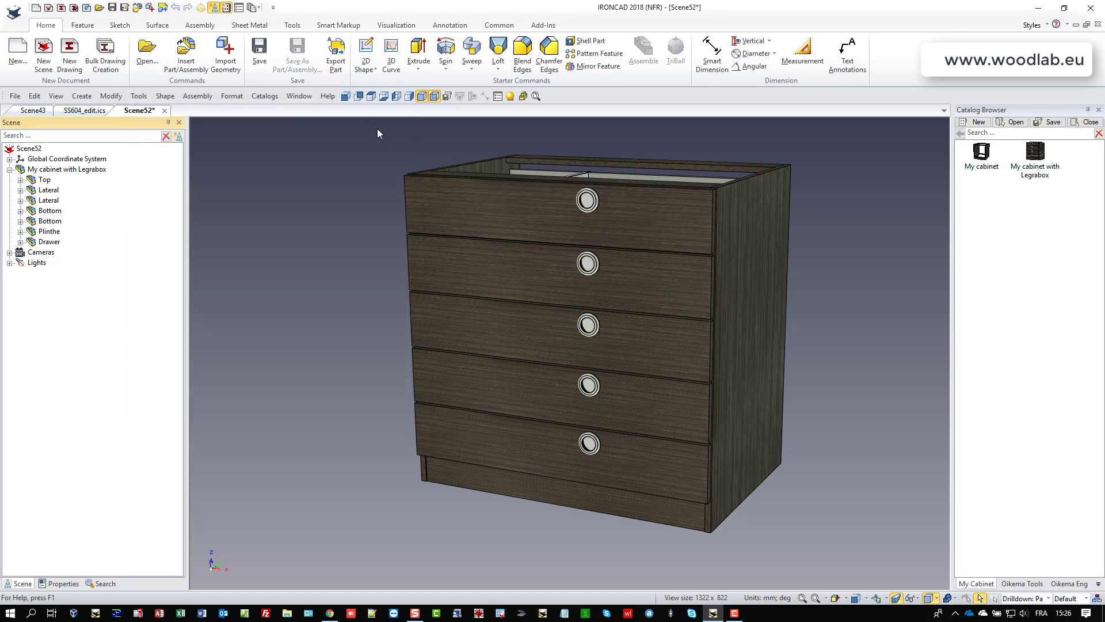
Step: Run Oikema Apply Drill on the five-drawer cabinet and inspect the drilled result
{"action": "left_click", "coordinate": [1026, 583]}
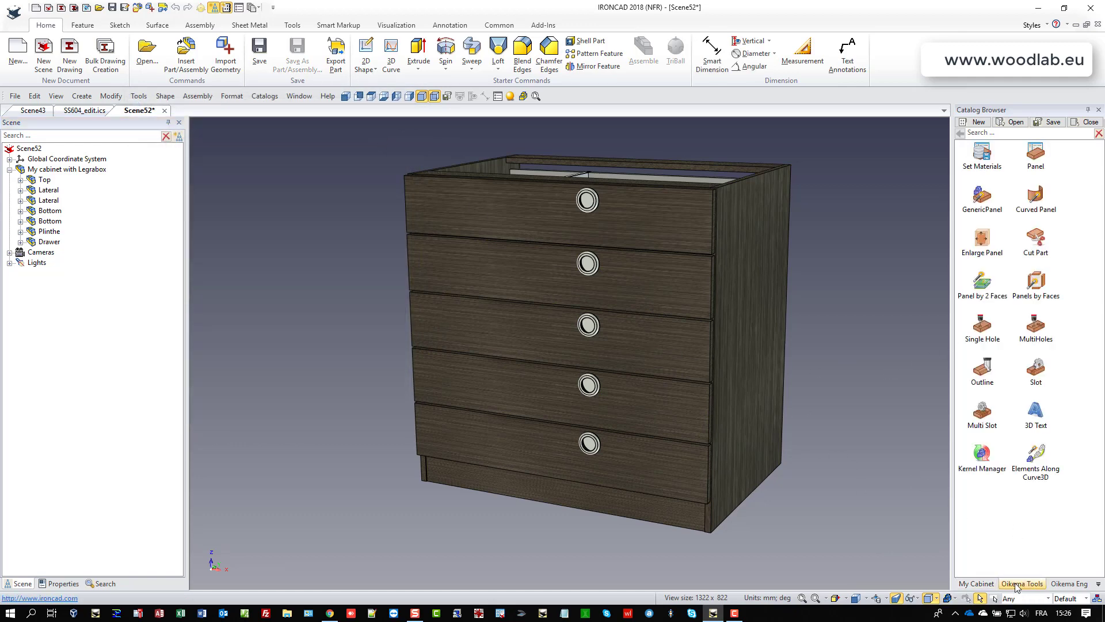
{"action": "left_click", "coordinate": [1069, 583]}
{"action": "left_click_drag", "start_coordinate": [1099, 332], "coordinate": [1103, 268]}
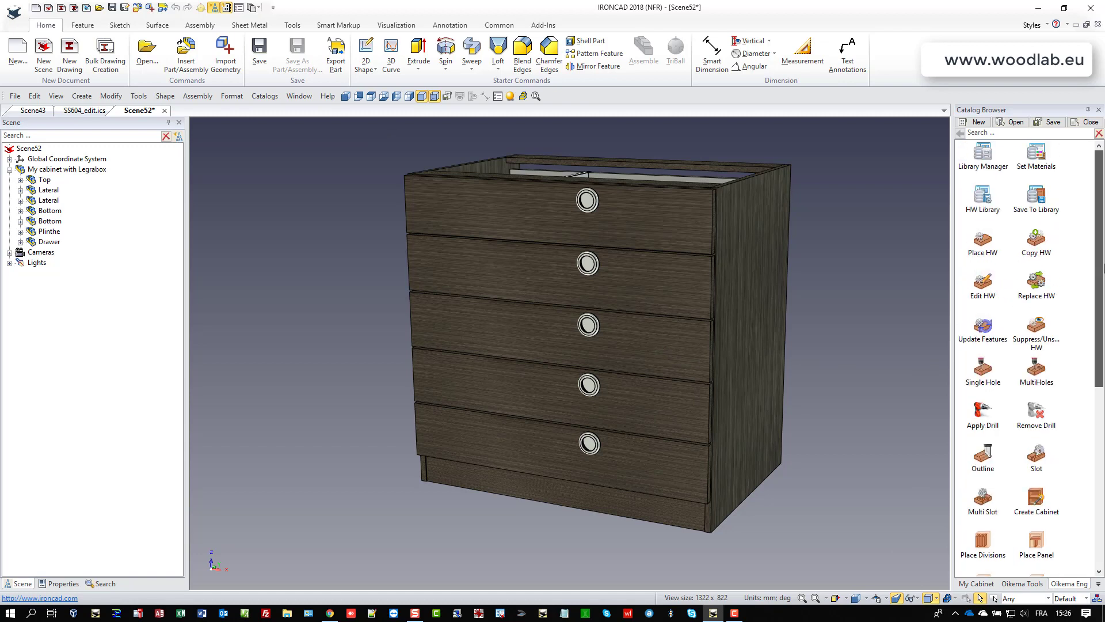
{"action": "scroll", "coordinate": [1103, 286], "scroll_direction": "down", "scroll_amount": 2}
{"action": "left_click_drag", "start_coordinate": [983, 487], "coordinate": [849, 469]}
{"action": "left_click", "coordinate": [636, 334]}
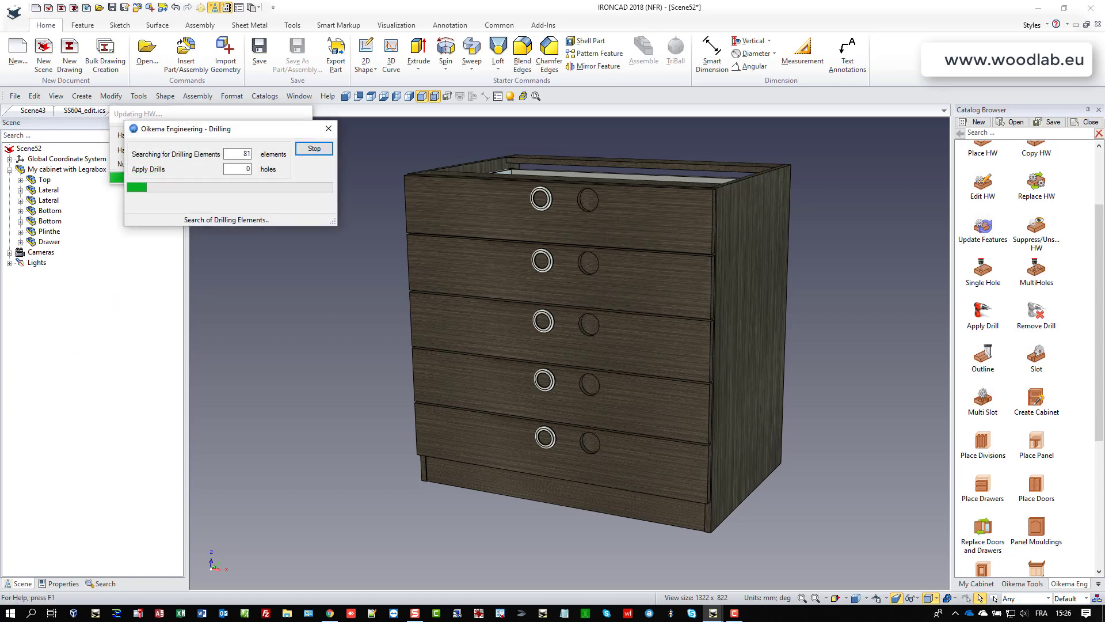
{"action": "middle_click_drag", "start_coordinate": [409, 357], "coordinate": [383, 357]}
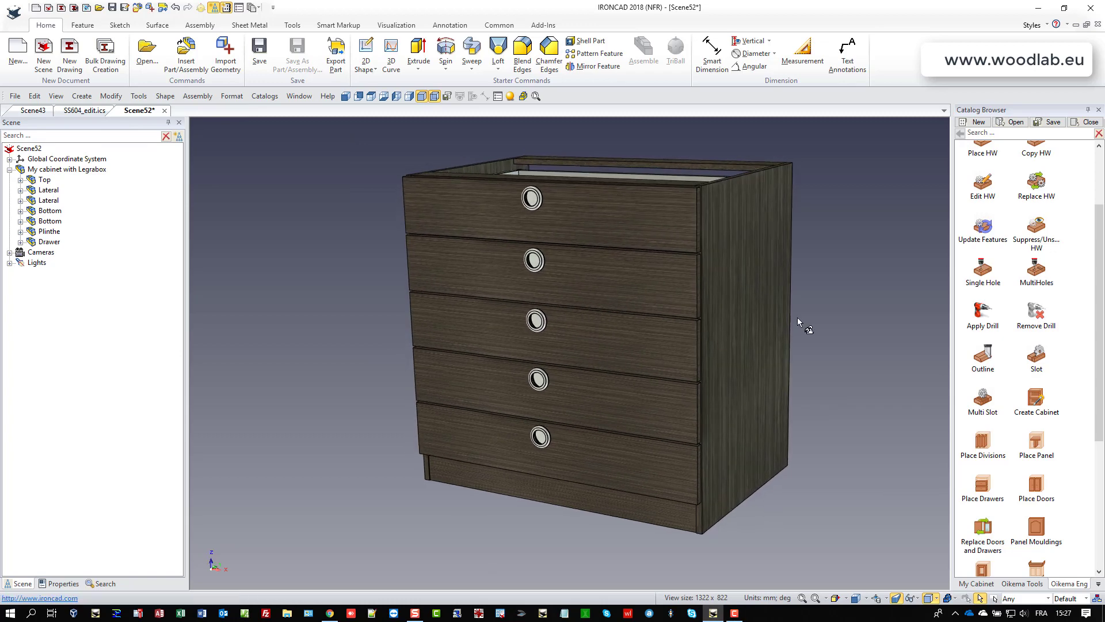
{"action": "scroll", "coordinate": [657, 344], "scroll_direction": "down", "scroll_amount": 2}
{"action": "middle_click_drag", "start_coordinate": [444, 282], "coordinate": [361, 292]}
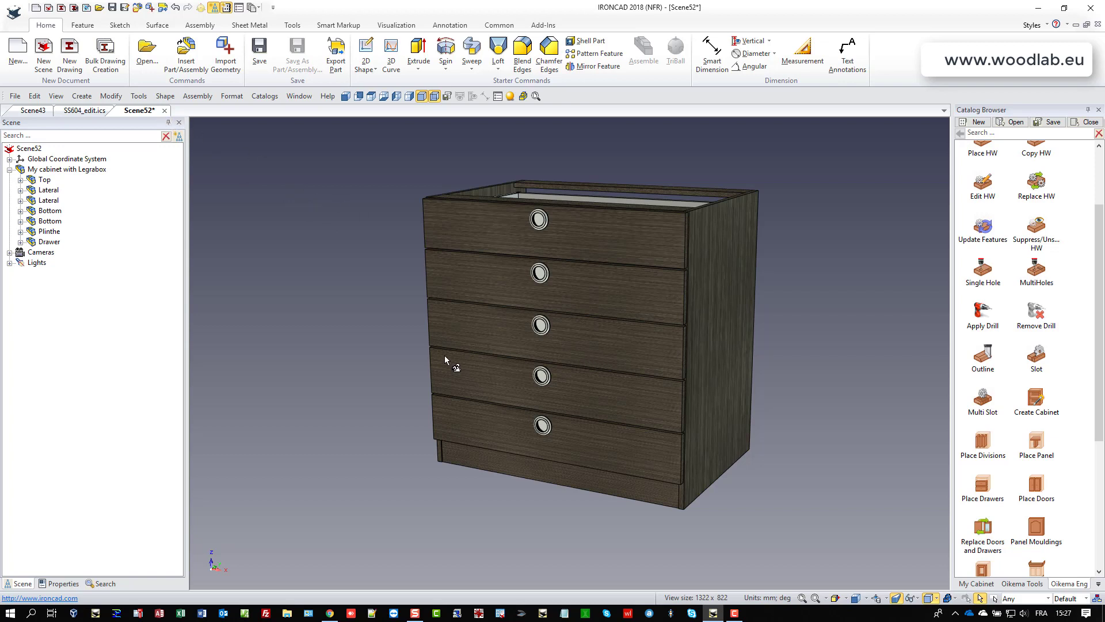
Step: Start a new scene and place the My cabinet carcass from the saved cabinets catalog
{"action": "left_click", "coordinate": [59, 7]}
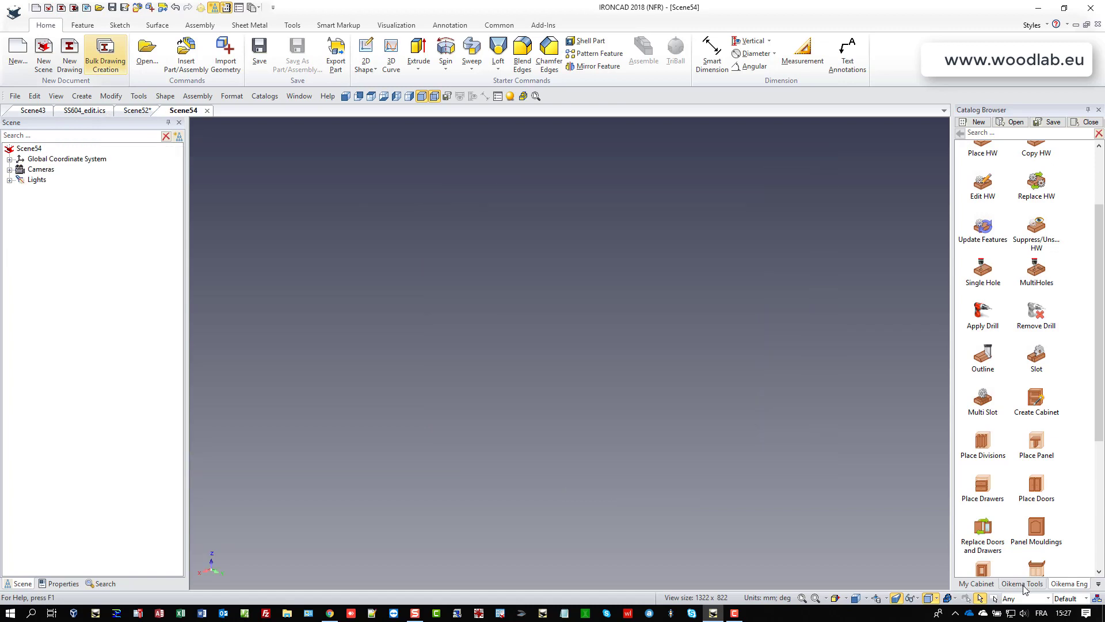
{"action": "left_click", "coordinate": [1017, 586]}
{"action": "left_click", "coordinate": [992, 582]}
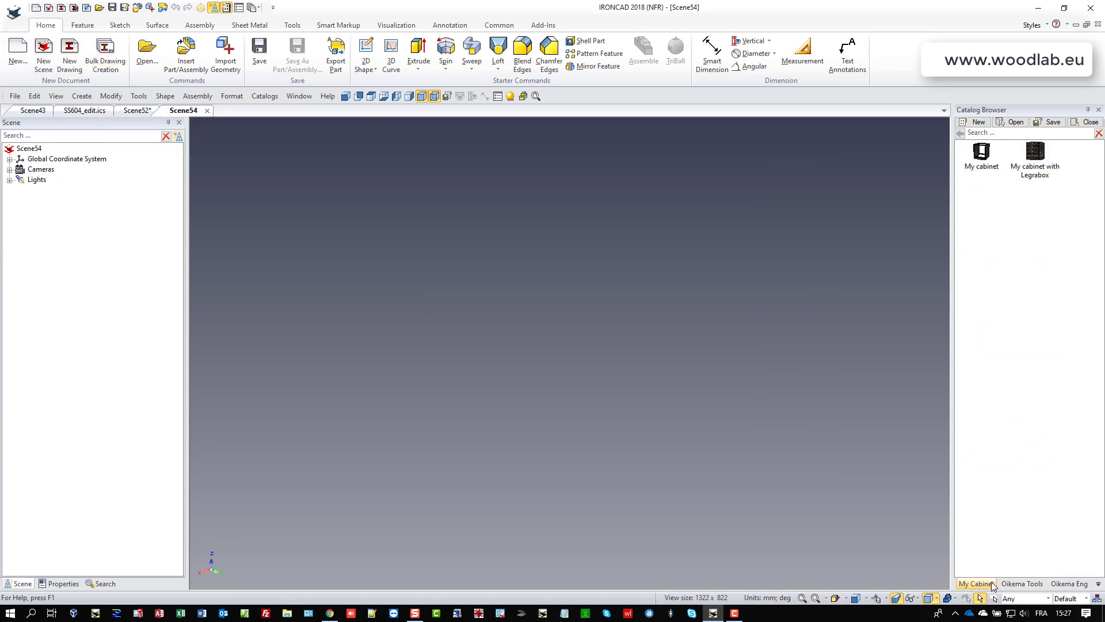
{"action": "left_click_drag", "start_coordinate": [699, 340], "coordinate": [557, 382]}
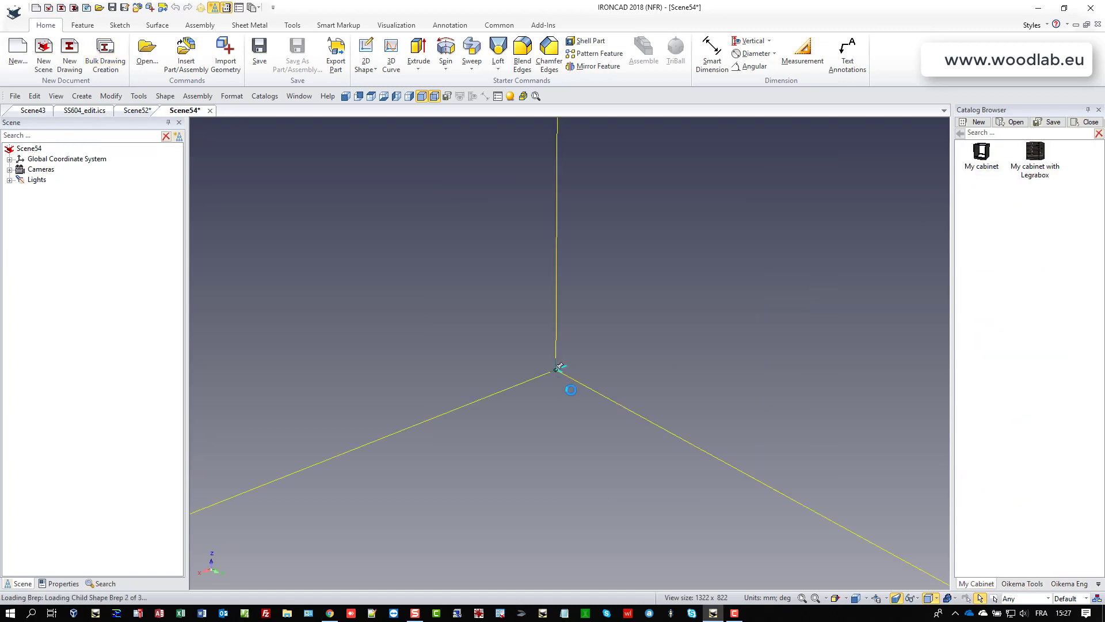
{"action": "left_click", "coordinate": [802, 598]}
{"action": "left_click_drag", "start_coordinate": [565, 498], "coordinate": [547, 479]}
{"action": "left_click_drag", "start_coordinate": [607, 457], "coordinate": [641, 464]}
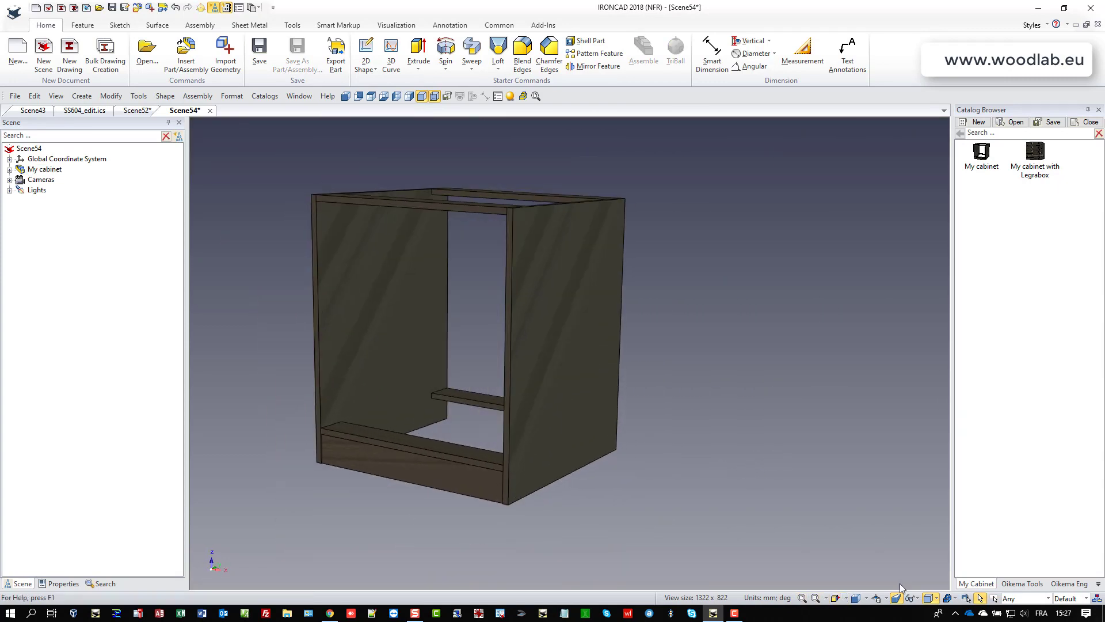
Step: Drill MultiHoles shelf-hole rows, with Fitting on, into the left and right side panels
{"action": "left_click", "coordinate": [1022, 583]}
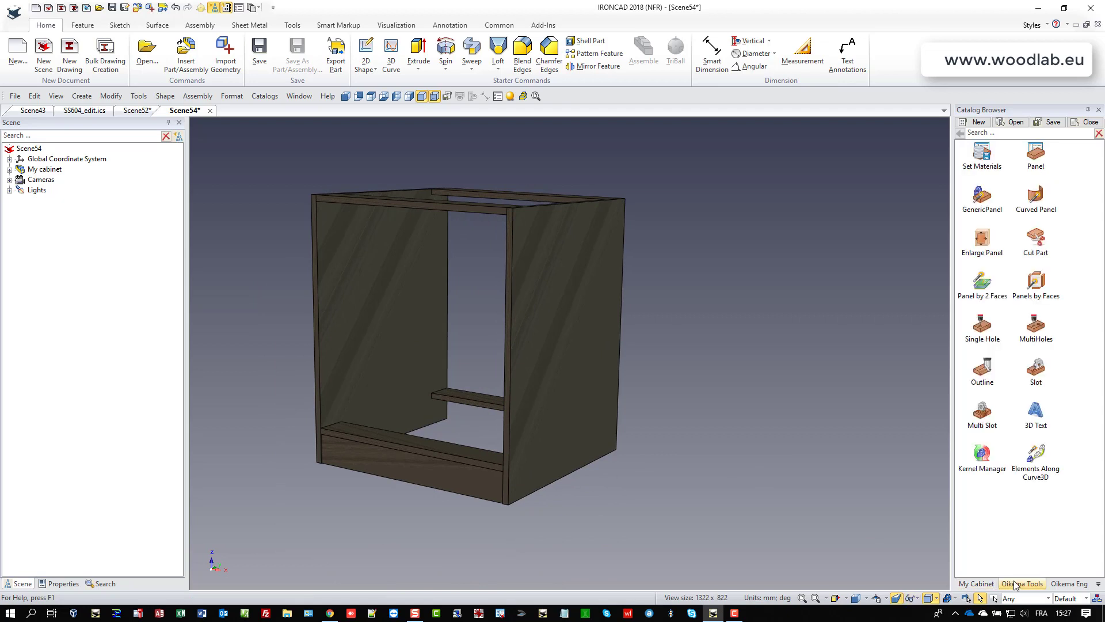
{"action": "left_click", "coordinate": [1089, 583]}
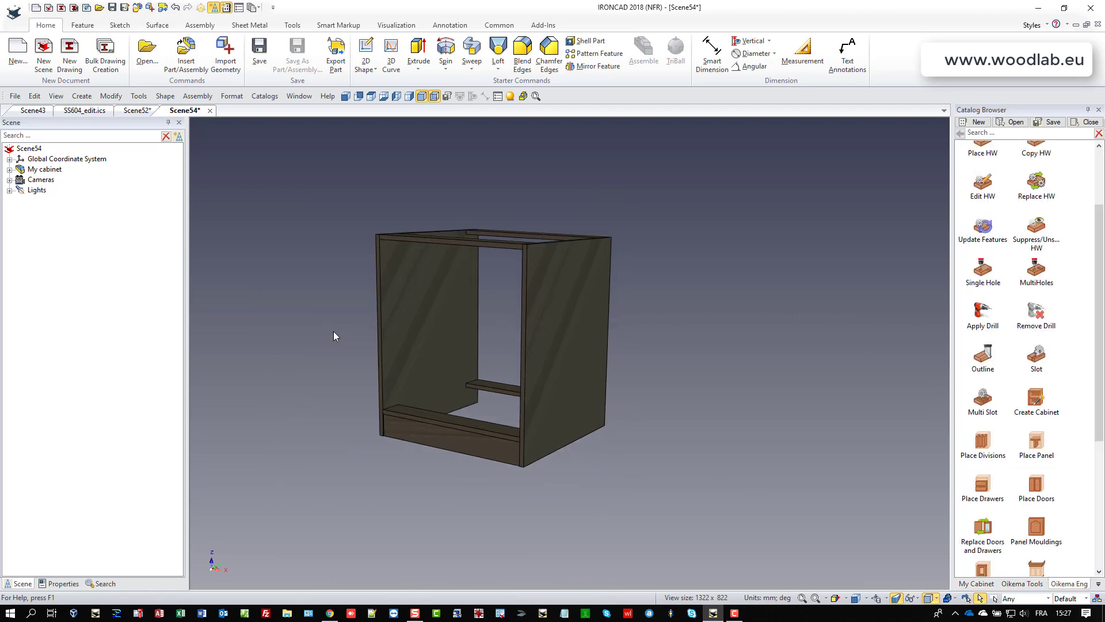
{"action": "left_click_drag", "start_coordinate": [603, 342], "coordinate": [736, 357]}
{"action": "scroll", "coordinate": [1044, 352], "scroll_direction": "up", "scroll_amount": 2}
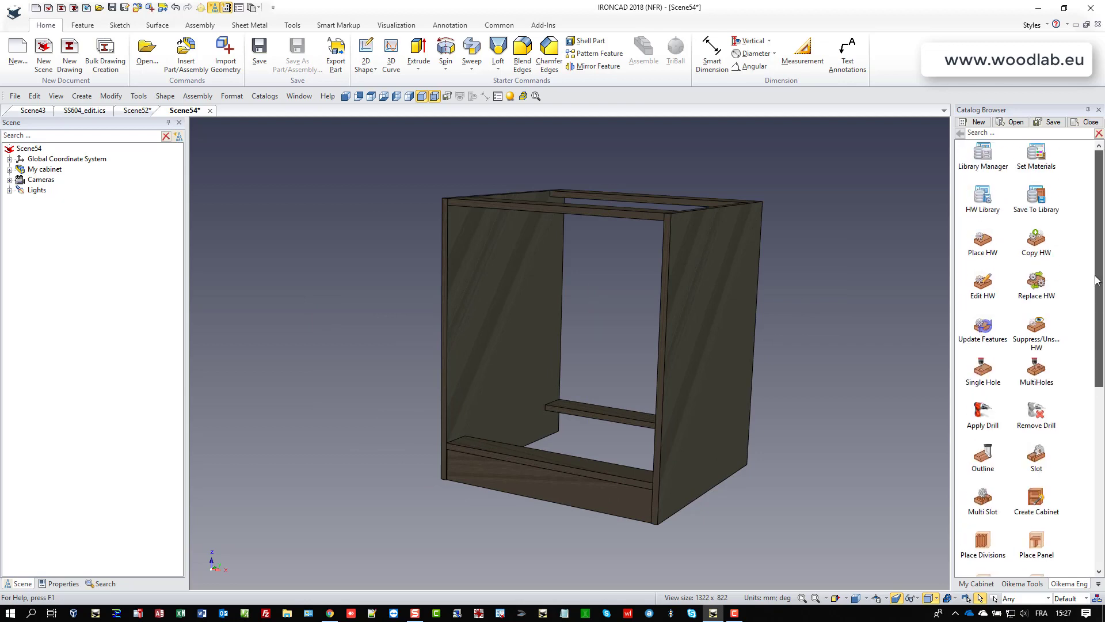
{"action": "left_click_drag", "start_coordinate": [1036, 368], "coordinate": [456, 413]}
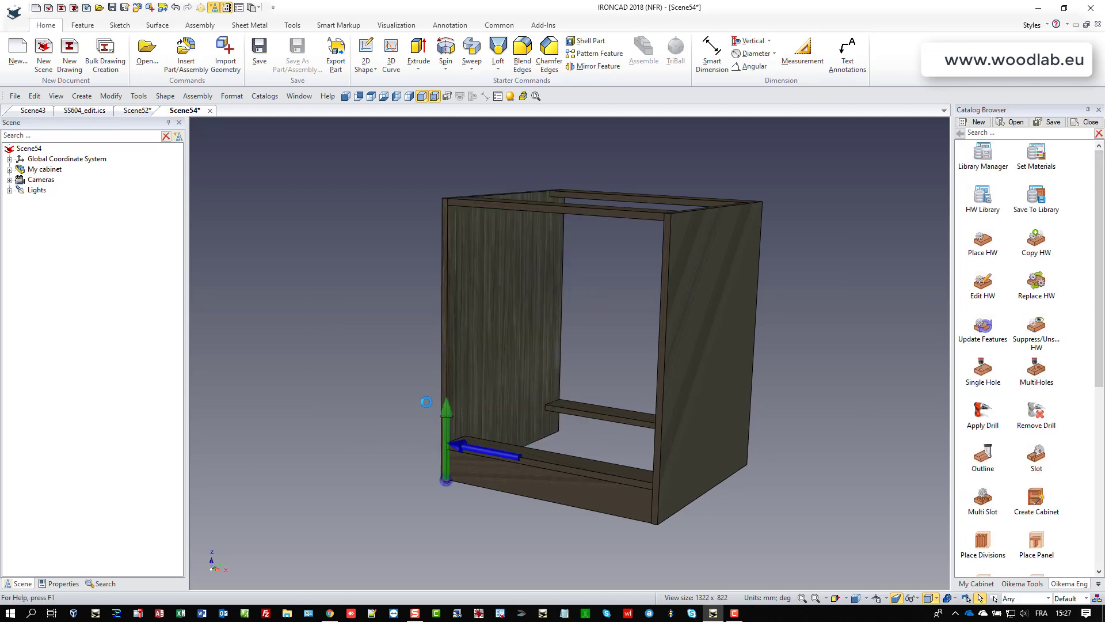
{"action": "left_click", "coordinate": [193, 185]}
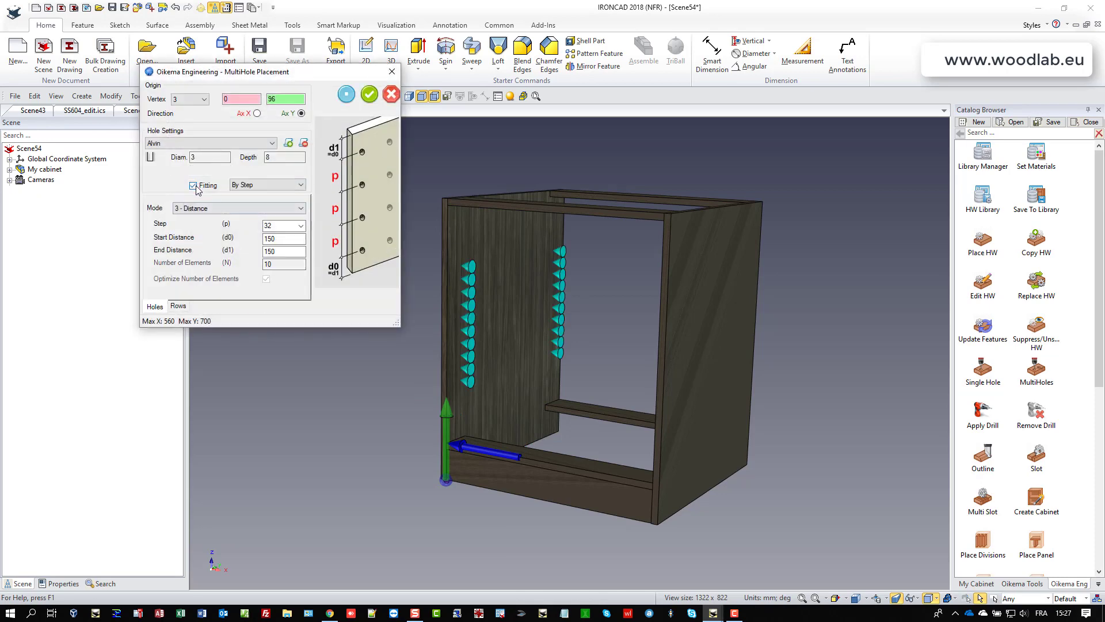
{"action": "left_click", "coordinate": [369, 94]}
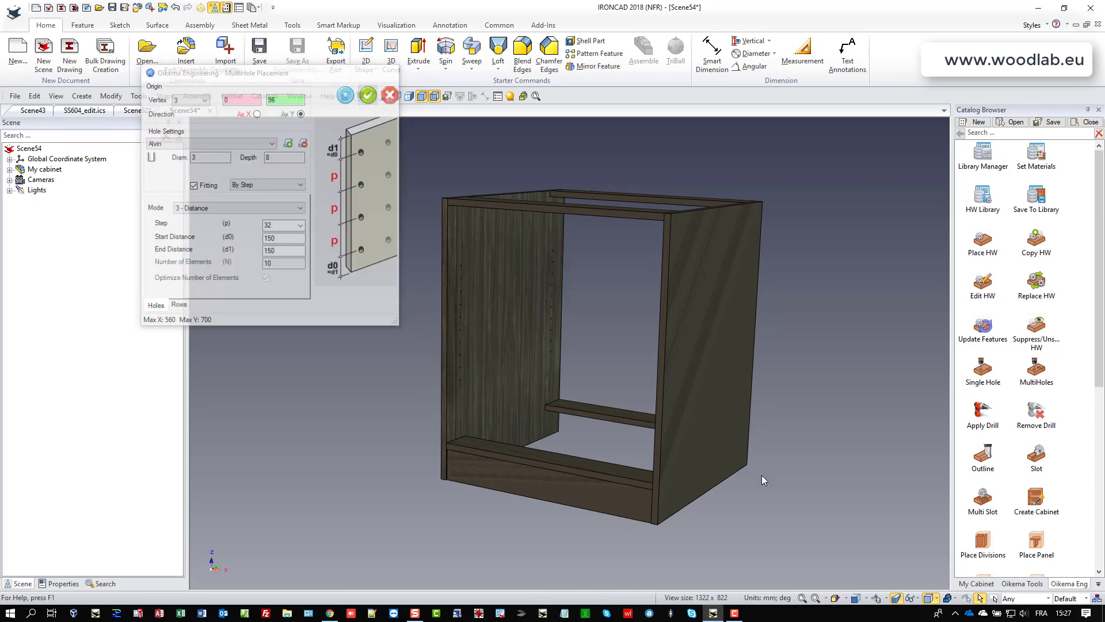
{"action": "left_click_drag", "start_coordinate": [792, 495], "coordinate": [826, 492]}
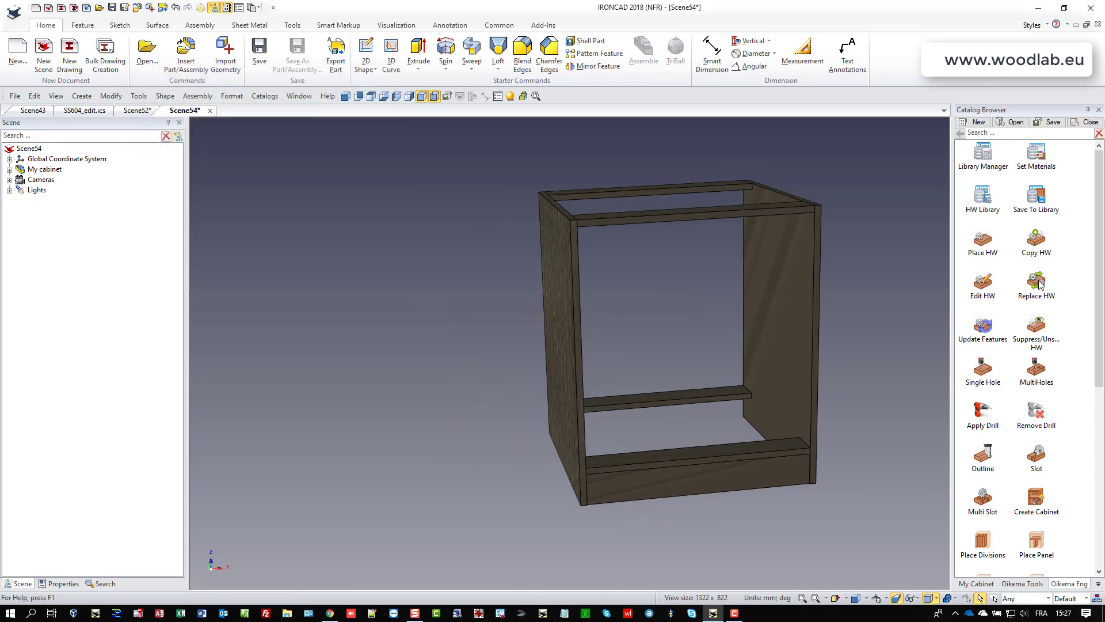
{"action": "left_click_drag", "start_coordinate": [928, 402], "coordinate": [792, 413]}
{"action": "left_click_drag", "start_coordinate": [669, 476], "coordinate": [882, 378]}
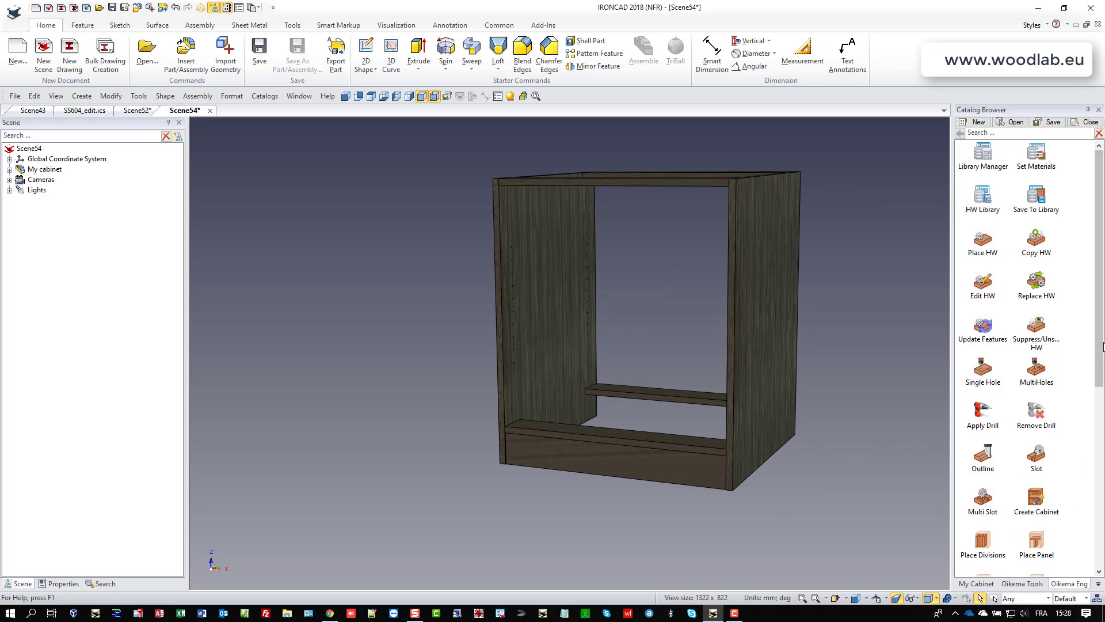
Step: Add a single door to the cabinet opening with the Doors Wizard
{"action": "scroll", "coordinate": [1093, 414], "scroll_direction": "down", "scroll_amount": 3}
{"action": "left_click_drag", "start_coordinate": [1032, 406], "coordinate": [523, 394]}
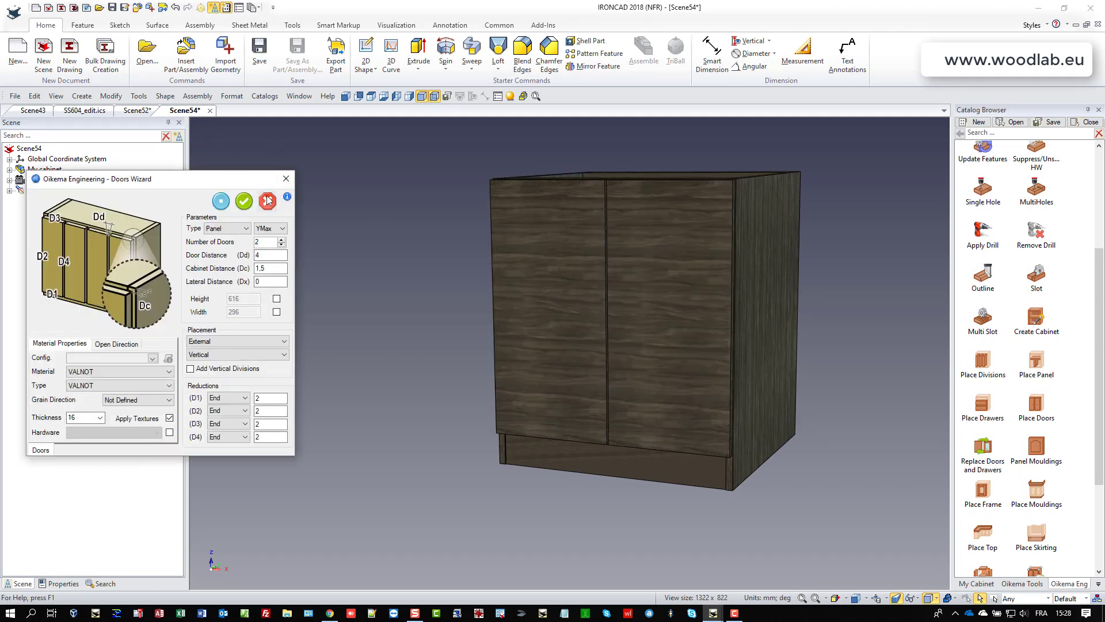
{"action": "left_click", "coordinate": [222, 202]}
{"action": "left_click", "coordinate": [244, 200]}
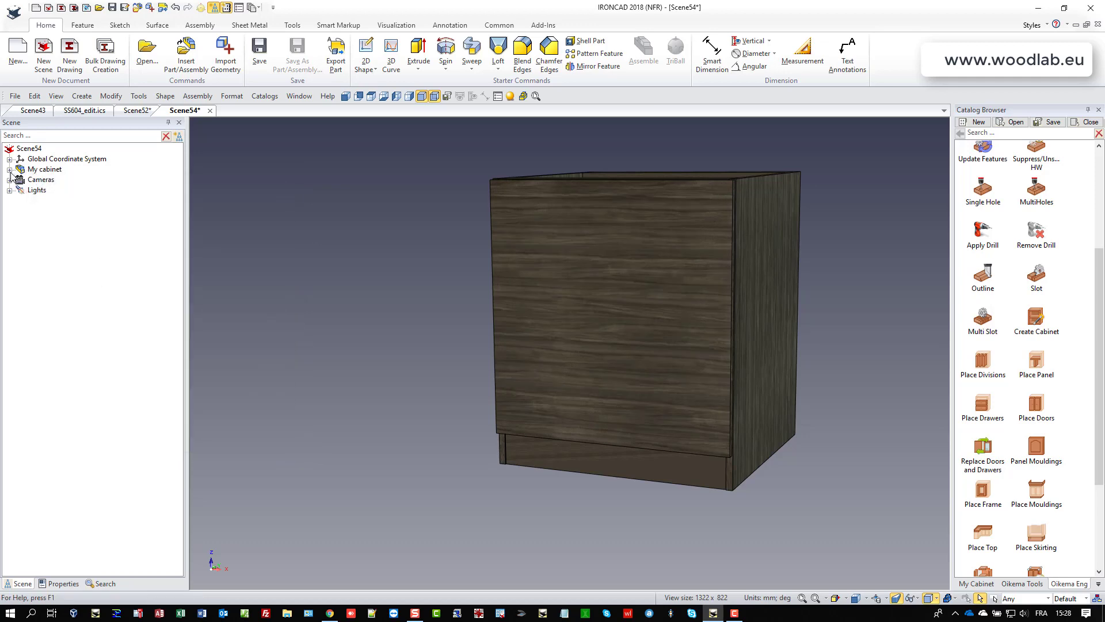
Step: Show only the Door part and expand it down to its door panel in the tree
{"action": "left_click", "coordinate": [10, 169]}
{"action": "left_click", "coordinate": [48, 252]}
{"action": "right_click", "coordinate": [46, 252]}
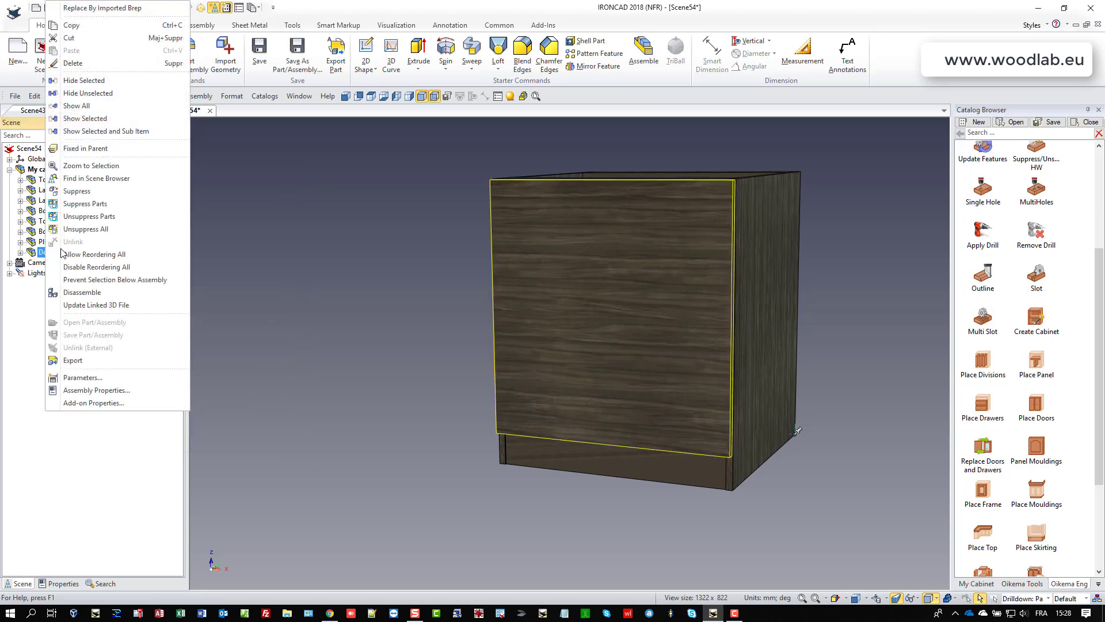
{"action": "left_click", "coordinate": [88, 92]}
{"action": "middle_click_drag", "start_coordinate": [730, 420], "coordinate": [864, 304]}
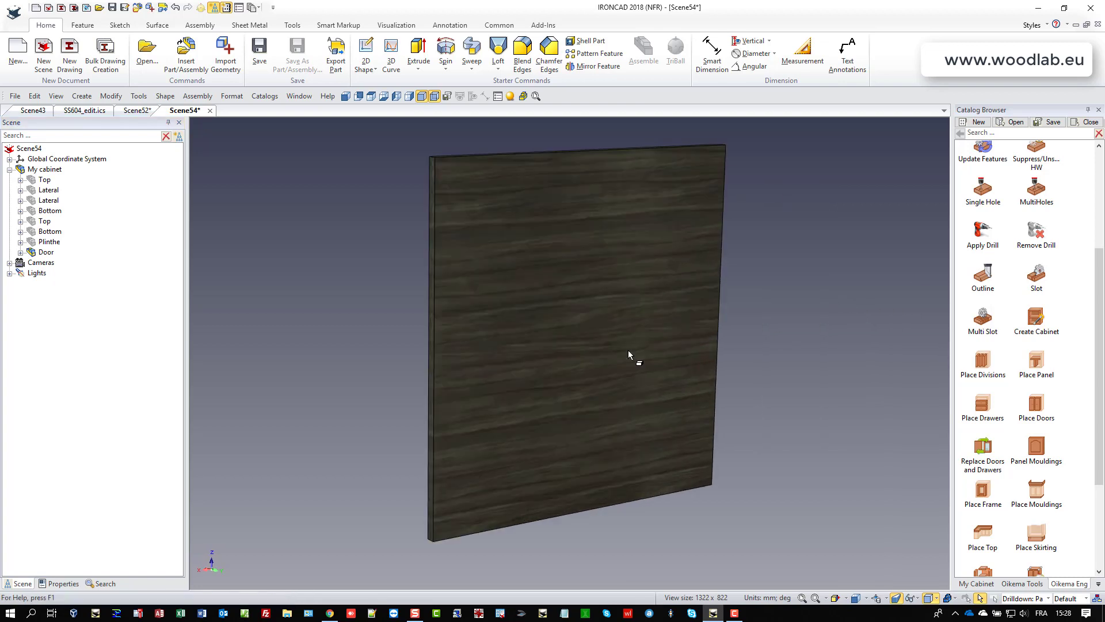
{"action": "left_click", "coordinate": [45, 254]}
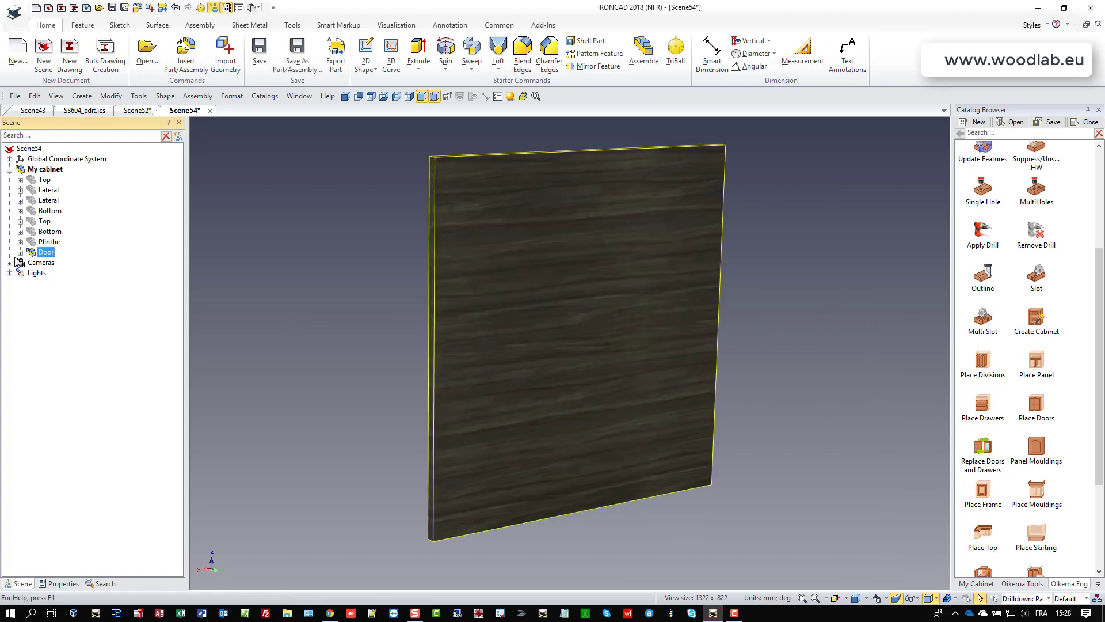
{"action": "left_click", "coordinate": [20, 253]}
{"action": "left_click", "coordinate": [32, 263]}
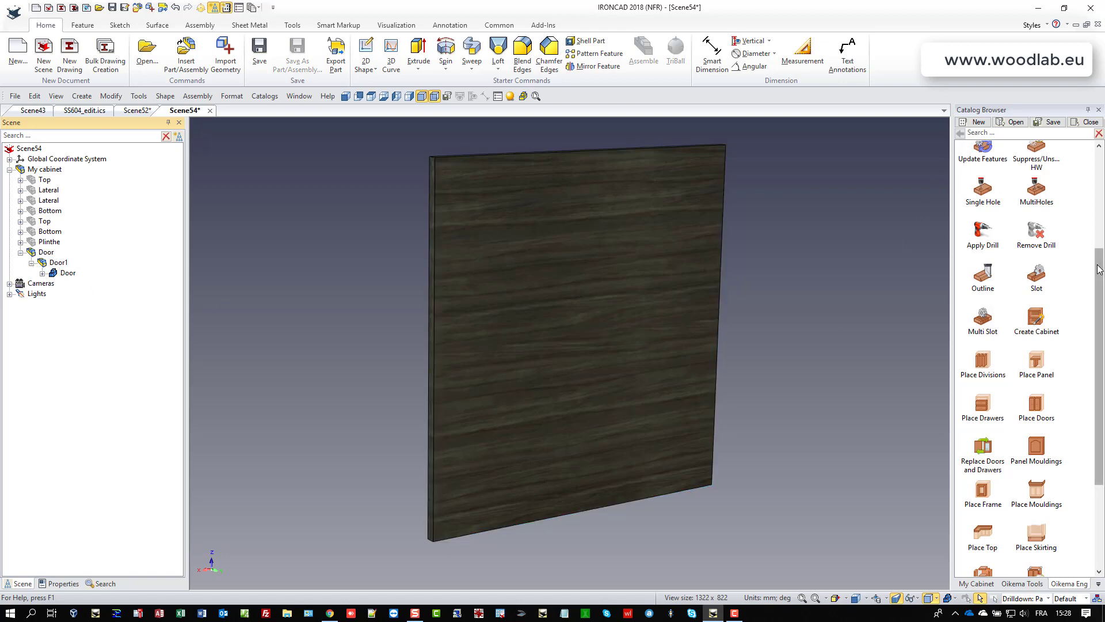
{"action": "scroll", "coordinate": [1002, 190], "scroll_direction": "up", "scroll_amount": 3}
Step: Choose the INSERTA_110_APP_CROIX hinge from the hardware library for the door
{"action": "left_click_drag", "start_coordinate": [983, 201], "coordinate": [514, 478]}
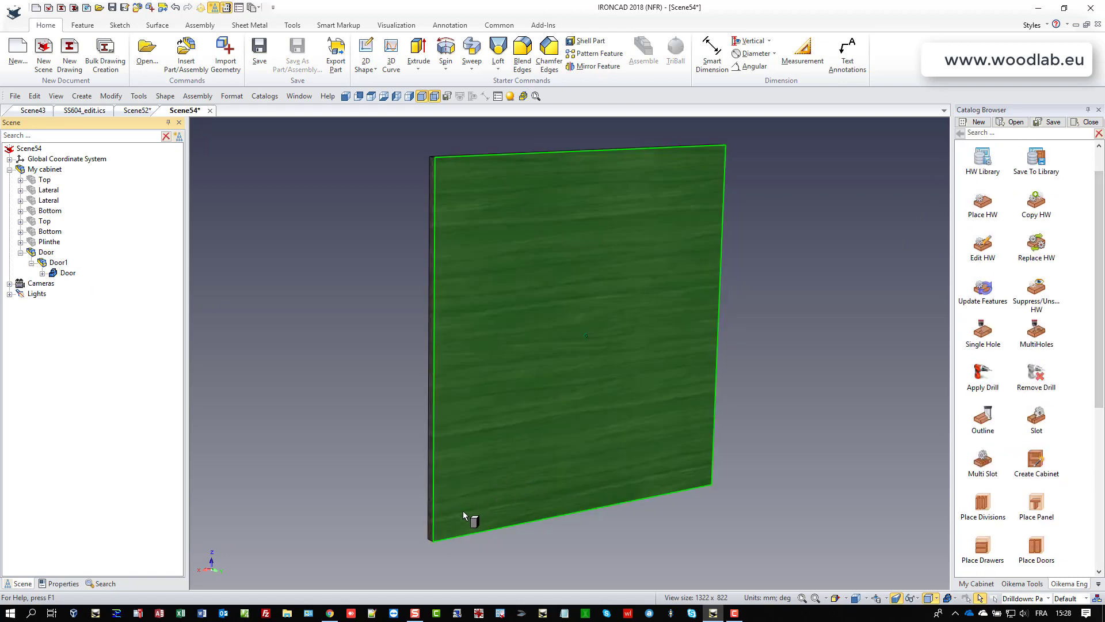
{"action": "left_click_drag", "start_coordinate": [460, 515], "coordinate": [463, 509]}
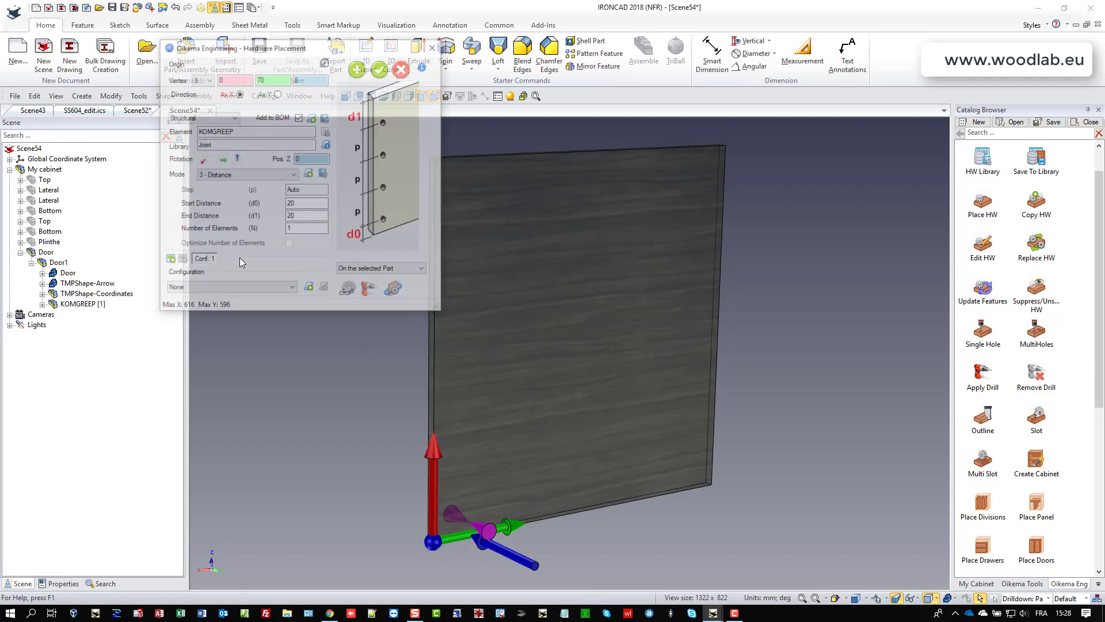
{"action": "left_click", "coordinate": [326, 131]}
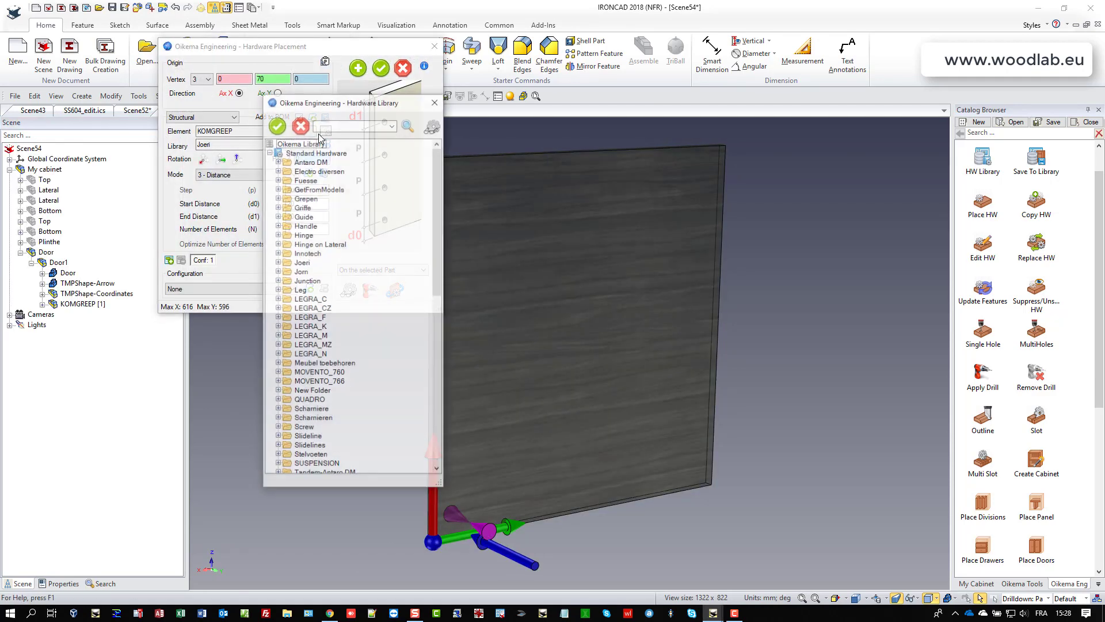
{"action": "left_click", "coordinate": [437, 123]}
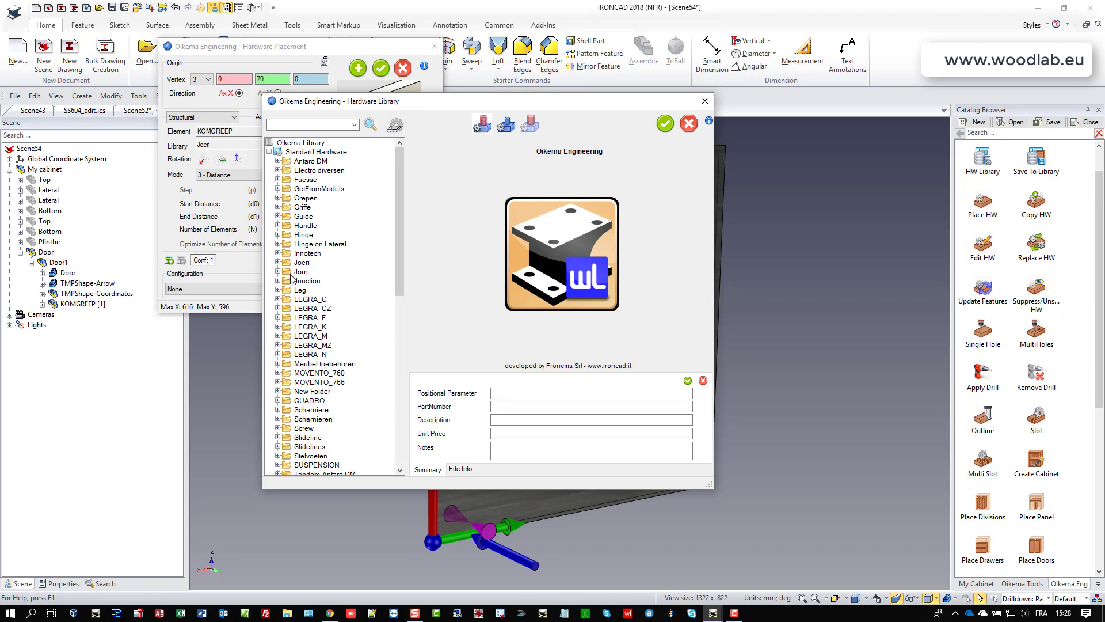
{"action": "left_click", "coordinate": [278, 235]}
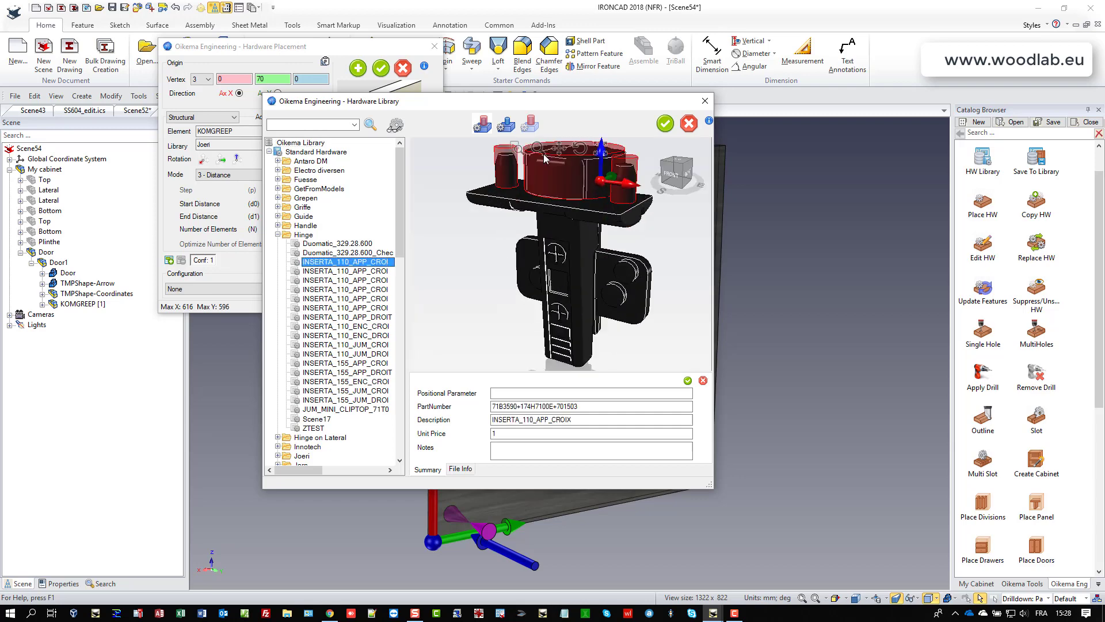
{"action": "left_click_drag", "start_coordinate": [604, 345], "coordinate": [584, 136]}
{"action": "left_click", "coordinate": [665, 123]}
Step: Place two hinges on the door, each 80 mm from a door end
{"action": "double_click", "coordinate": [304, 228]}
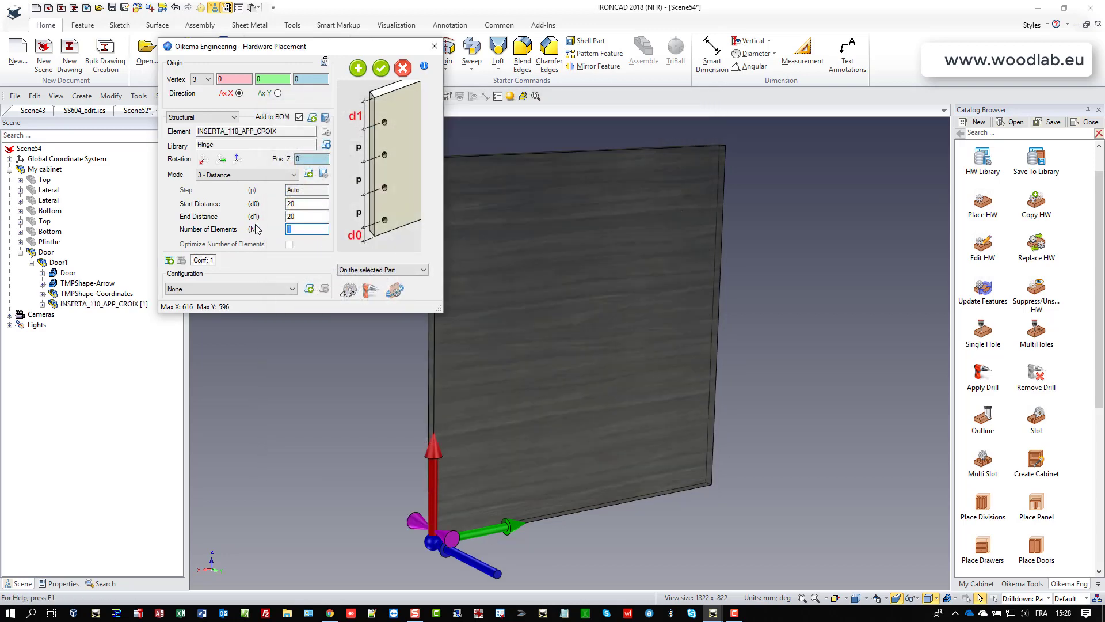
{"action": "key", "text": "shift+Tab"}
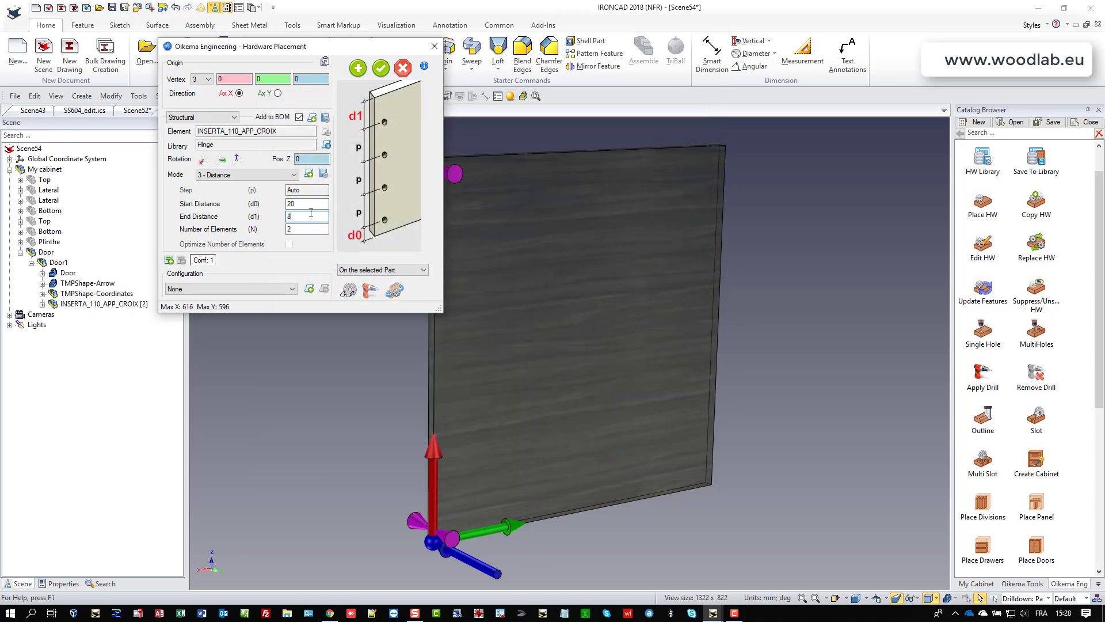
{"action": "key", "text": "shift+Tab"}
{"action": "type", "text": "80"}
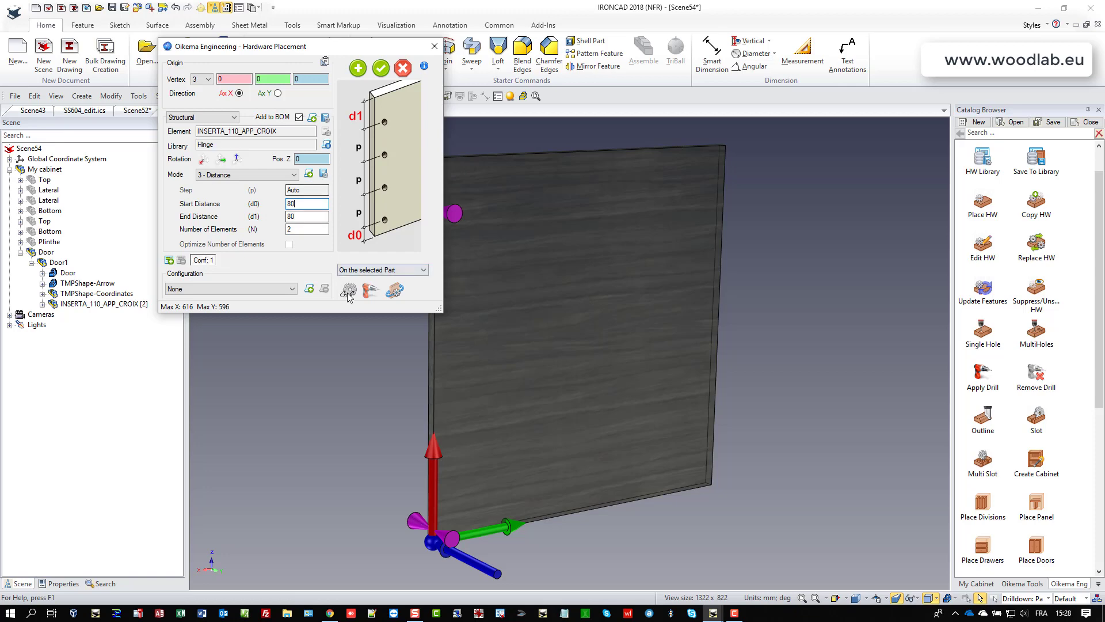
{"action": "key", "text": "Return"}
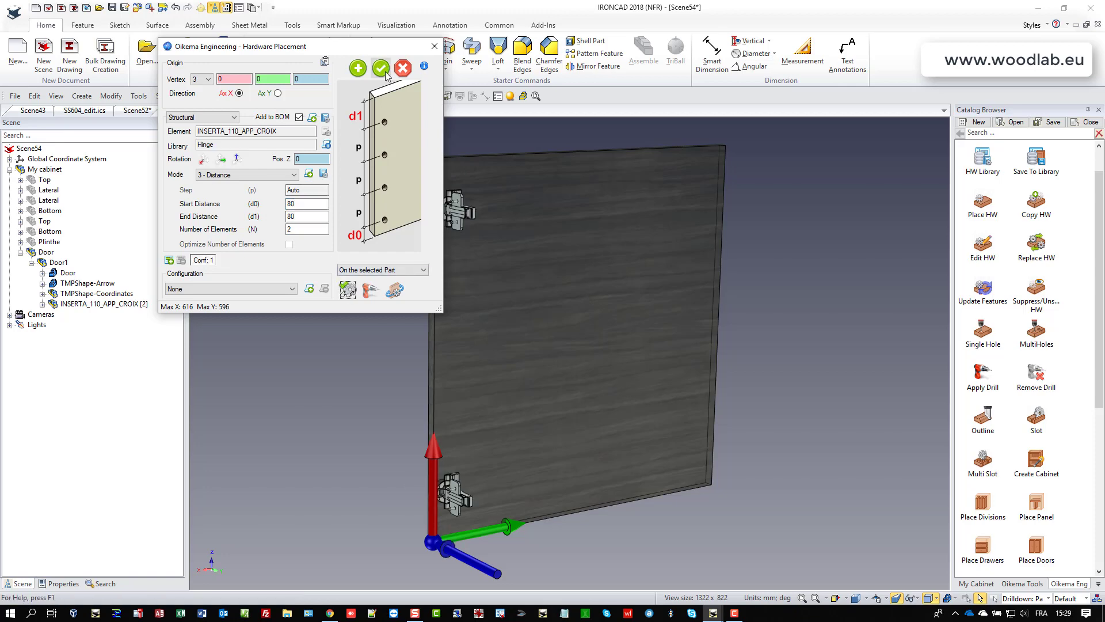
{"action": "left_click", "coordinate": [380, 69]}
{"action": "scroll", "coordinate": [468, 216], "scroll_direction": "up", "scroll_amount": 3}
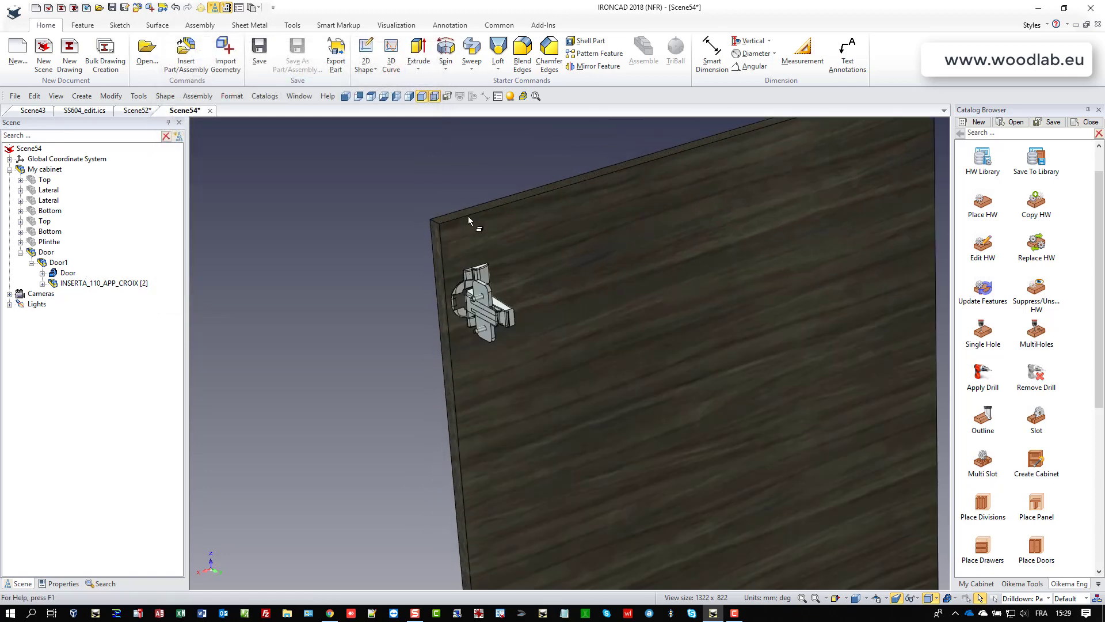
{"action": "scroll", "coordinate": [468, 216], "scroll_direction": "down", "scroll_amount": 5}
{"action": "middle_click_drag", "start_coordinate": [510, 289], "coordinate": [666, 320]}
Step: Show the whole cabinet again and edge-band the door's Border2 in Valnot
{"action": "right_click", "coordinate": [726, 316]}
{"action": "left_click", "coordinate": [771, 391]}
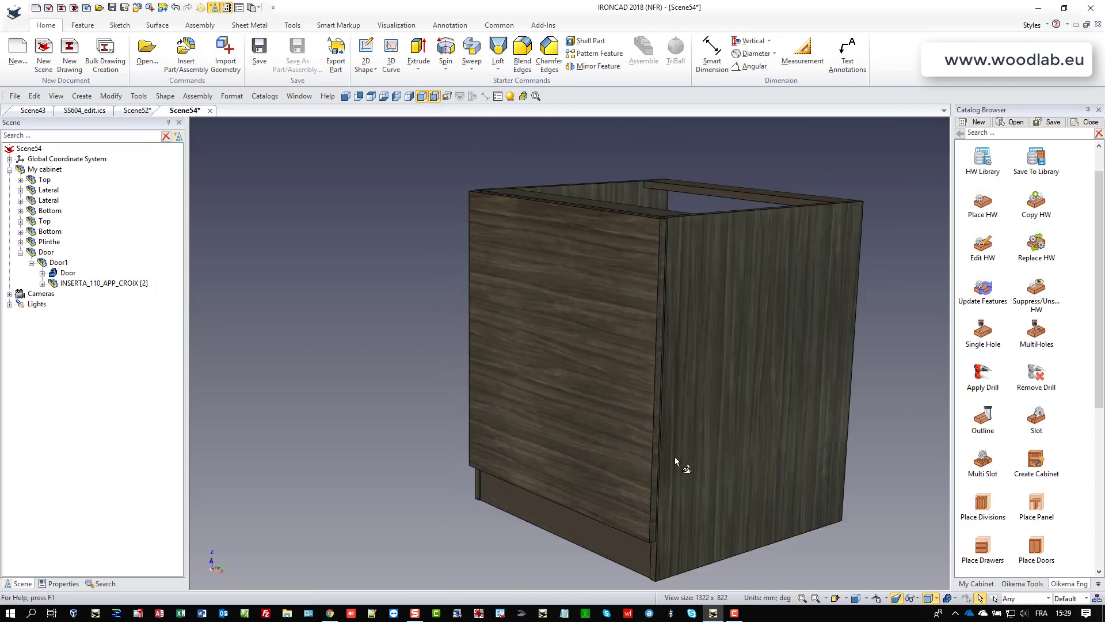
{"action": "middle_click_drag", "start_coordinate": [691, 464], "coordinate": [710, 445]}
{"action": "left_click", "coordinate": [580, 422]}
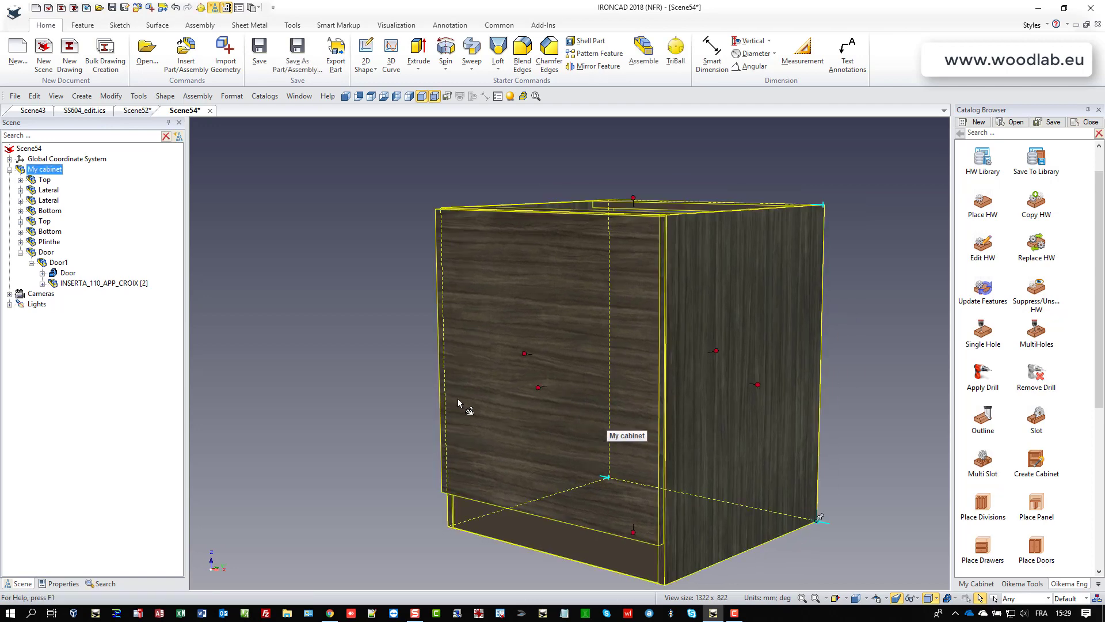
{"action": "left_click", "coordinate": [68, 273]}
{"action": "right_click", "coordinate": [67, 273]}
{"action": "left_click", "coordinate": [128, 421]}
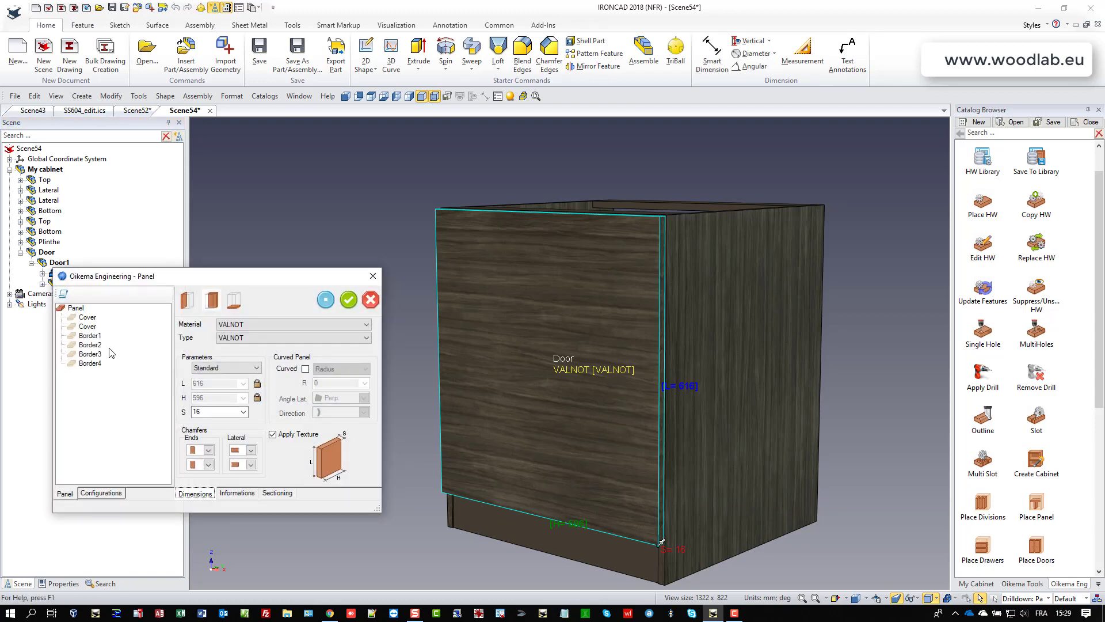
{"action": "left_click", "coordinate": [96, 345]}
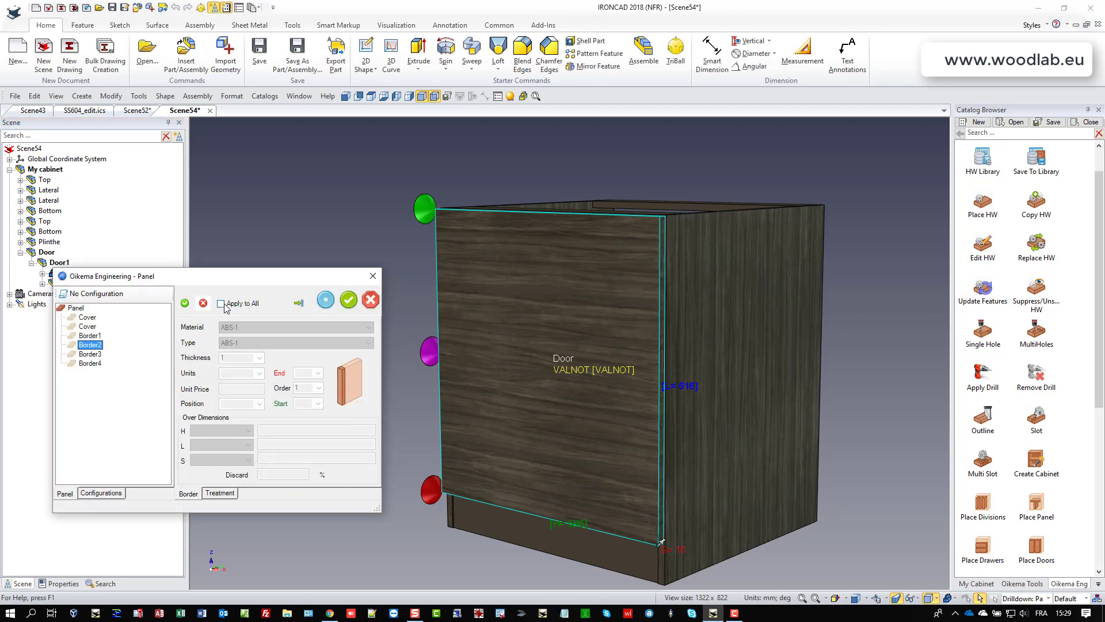
{"action": "left_click", "coordinate": [184, 303]}
{"action": "left_click", "coordinate": [248, 327]}
{"action": "left_click", "coordinate": [248, 383]}
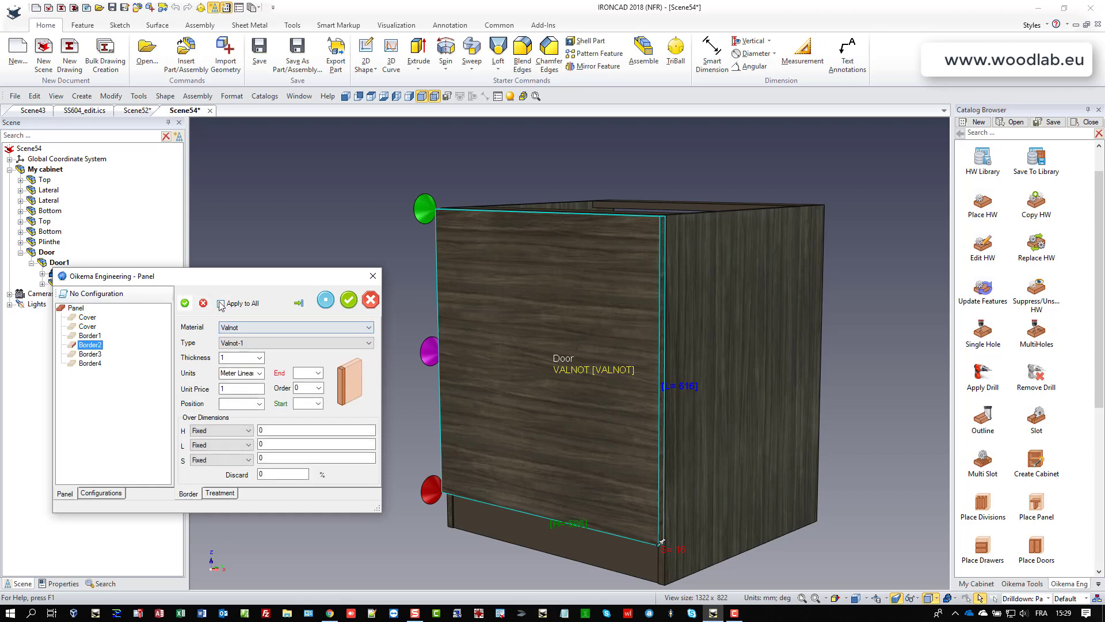
{"action": "left_click", "coordinate": [298, 302]}
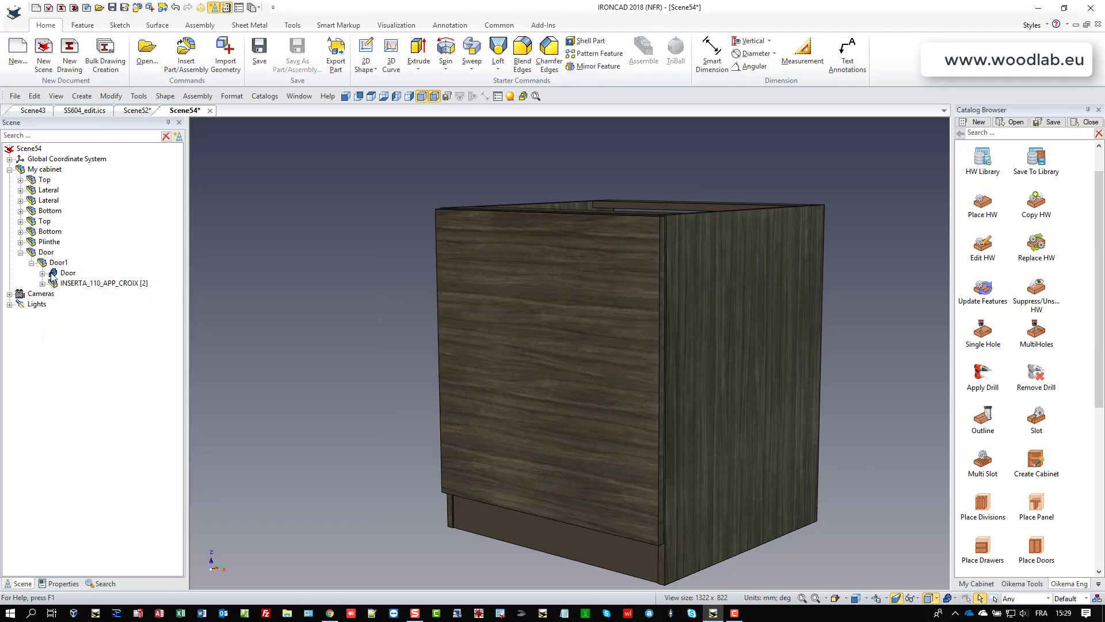
Step: Set the door's grain sectioning to Along L so the grain runs vertically
{"action": "left_click", "coordinate": [52, 274]}
{"action": "right_click", "coordinate": [52, 274]}
{"action": "left_click", "coordinate": [278, 437]}
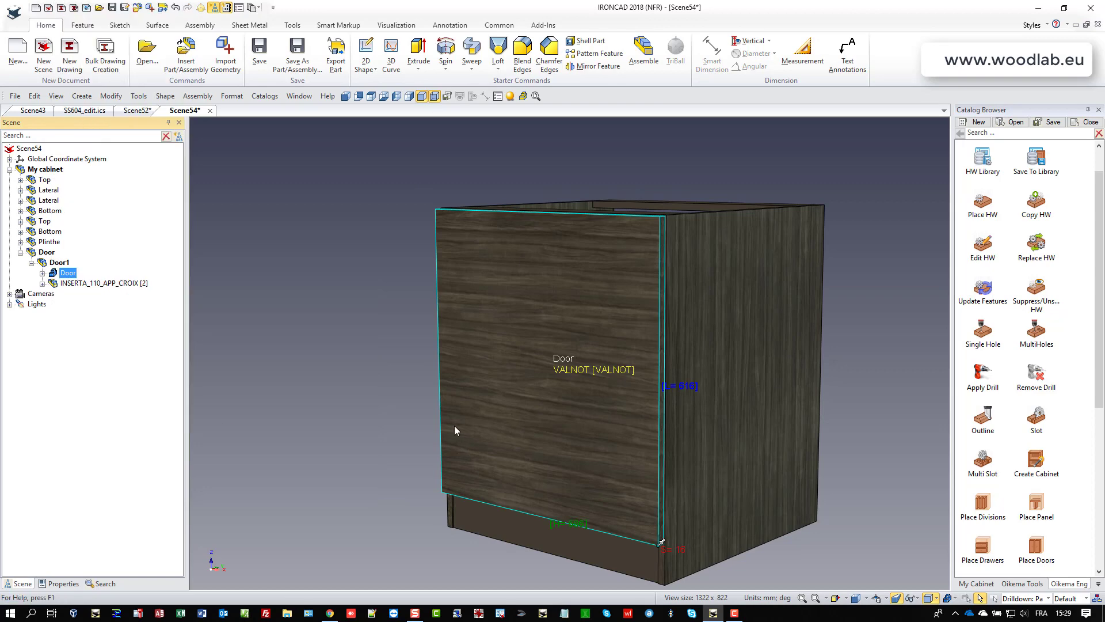
{"action": "left_click", "coordinate": [279, 493]}
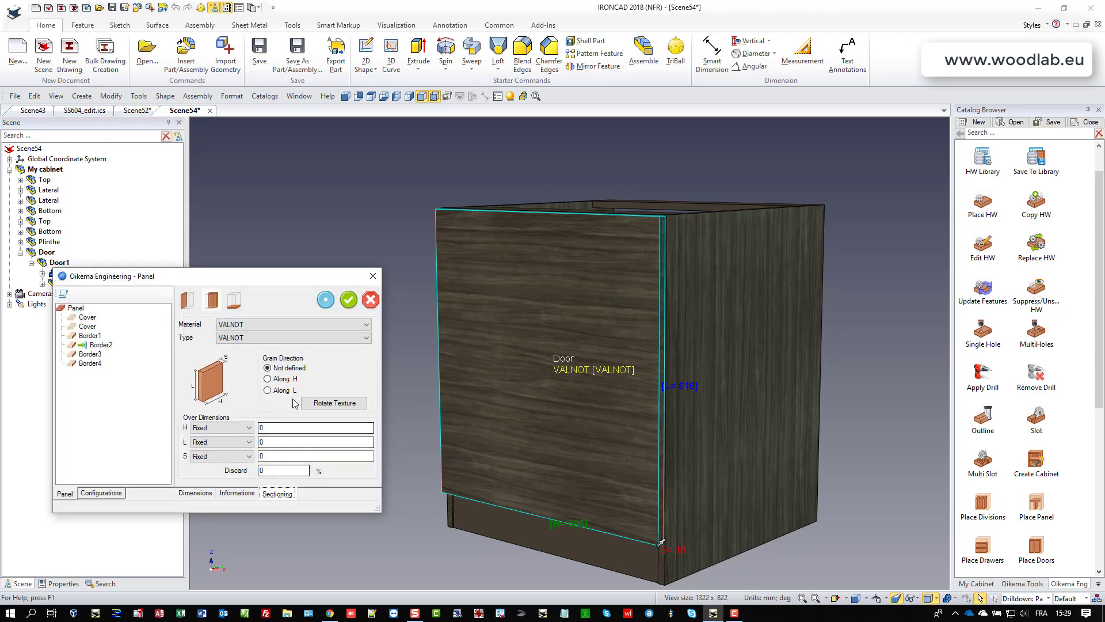
{"action": "left_click", "coordinate": [285, 391]}
{"action": "left_click", "coordinate": [349, 300]}
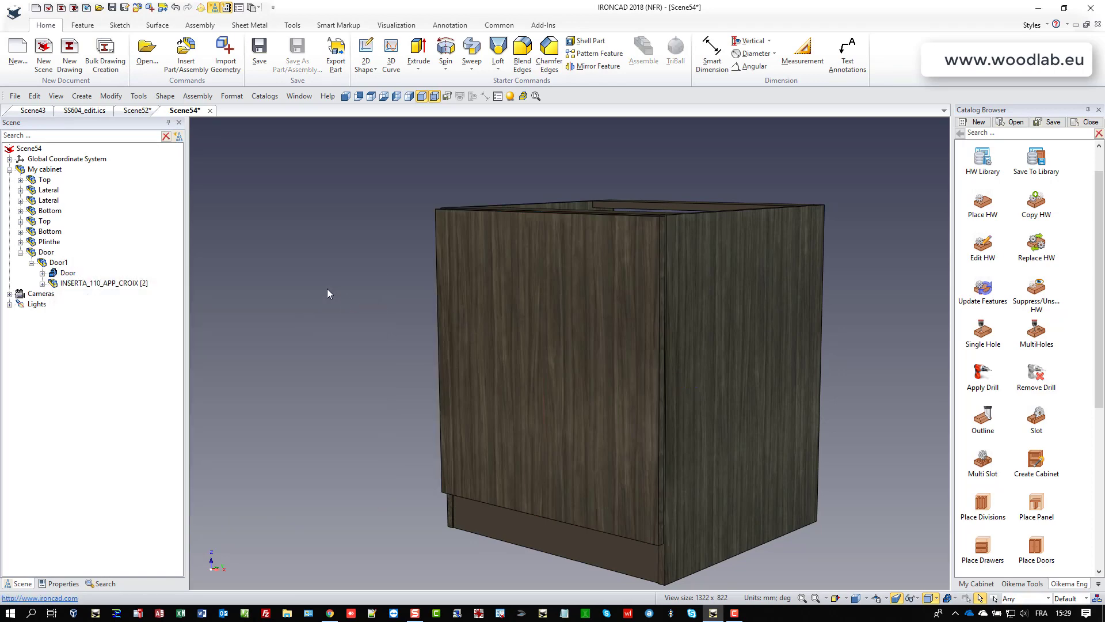
Step: Inspect the cabinet in hidden-edge display, then return to solid at a three-quarter view
{"action": "left_click", "coordinate": [434, 97]}
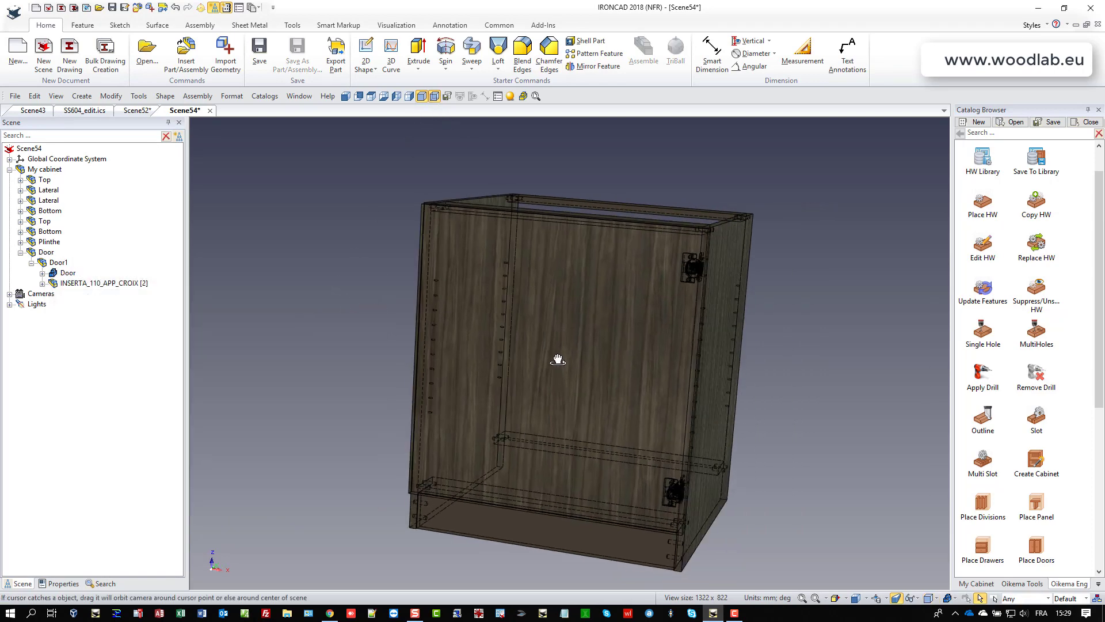
{"action": "middle_click_drag", "start_coordinate": [511, 351], "coordinate": [506, 341]}
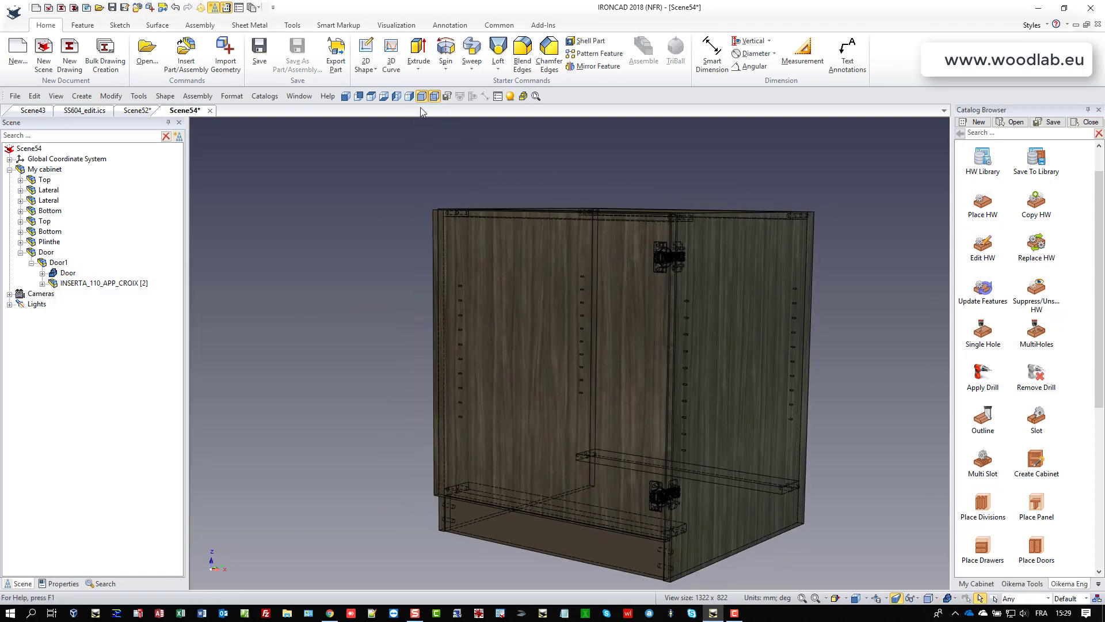
{"action": "left_click", "coordinate": [434, 96]}
{"action": "middle_click_drag", "start_coordinate": [735, 439], "coordinate": [726, 429]}
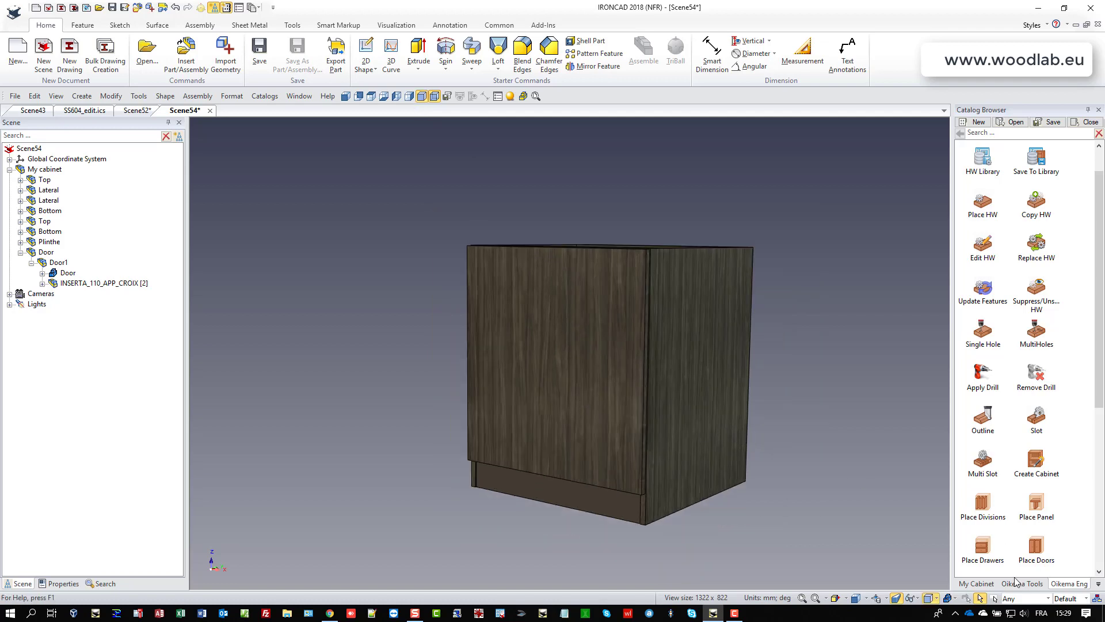
Step: Drag the whole cabinet assembly into the My Cabinet catalog as a third My cabinet entry
{"action": "left_click", "coordinate": [977, 583]}
{"action": "left_click", "coordinate": [618, 370]}
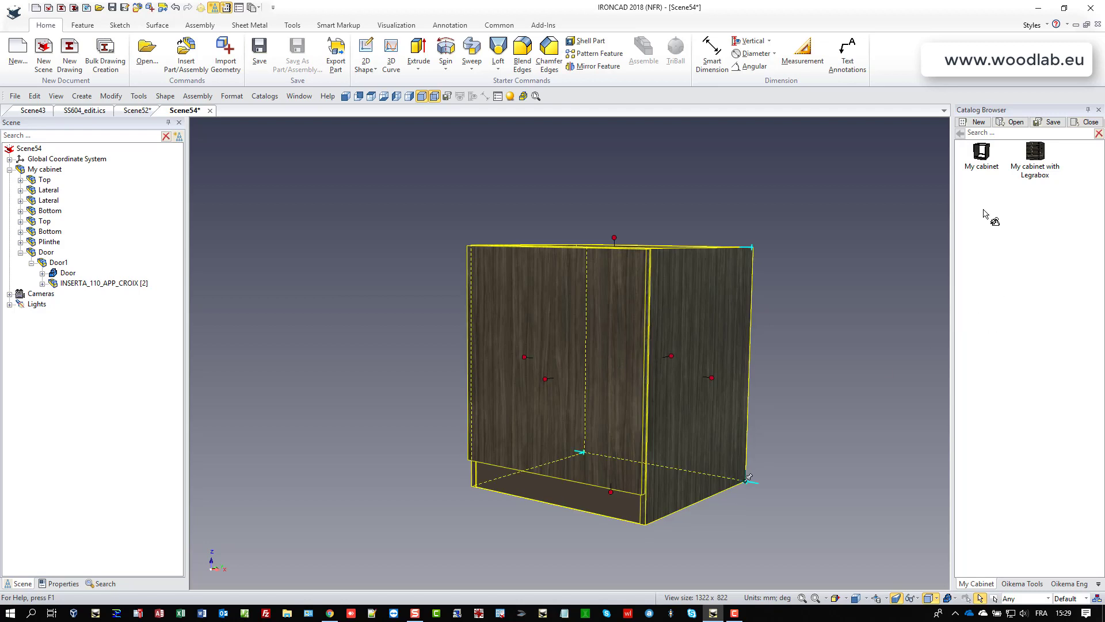
{"action": "left_click_drag", "start_coordinate": [984, 214], "coordinate": [984, 216]}
{"action": "left_click", "coordinate": [898, 227]}
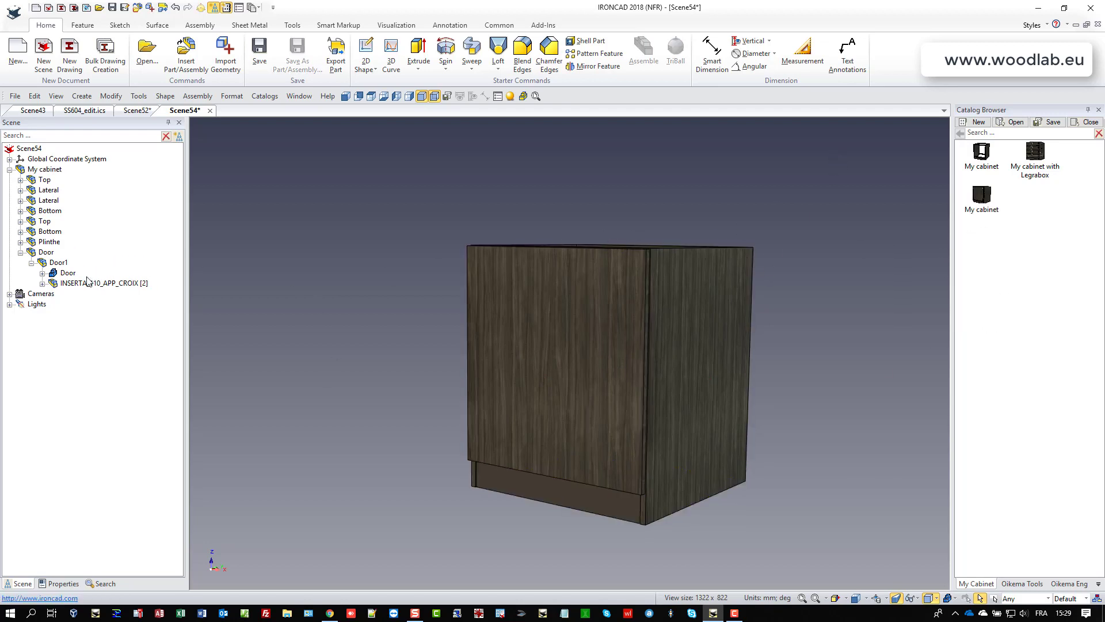
Step: Set the Door assembly's Add-on Properties to two doors
{"action": "left_click", "coordinate": [66, 284]}
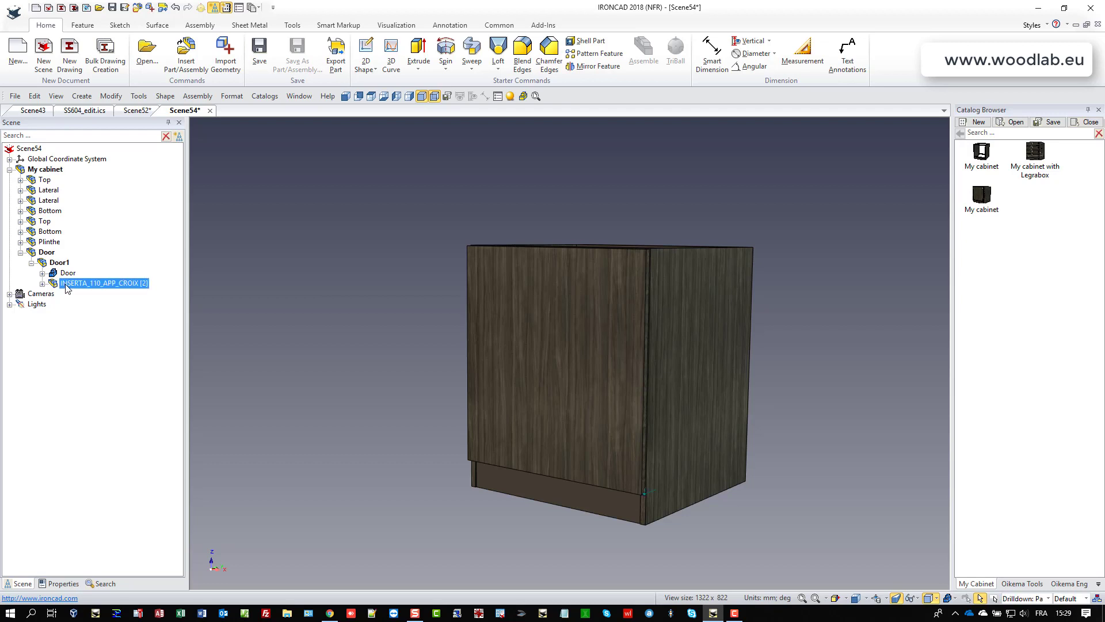
{"action": "left_click", "coordinate": [42, 254]}
{"action": "right_click", "coordinate": [42, 255]}
{"action": "left_click", "coordinate": [86, 406]}
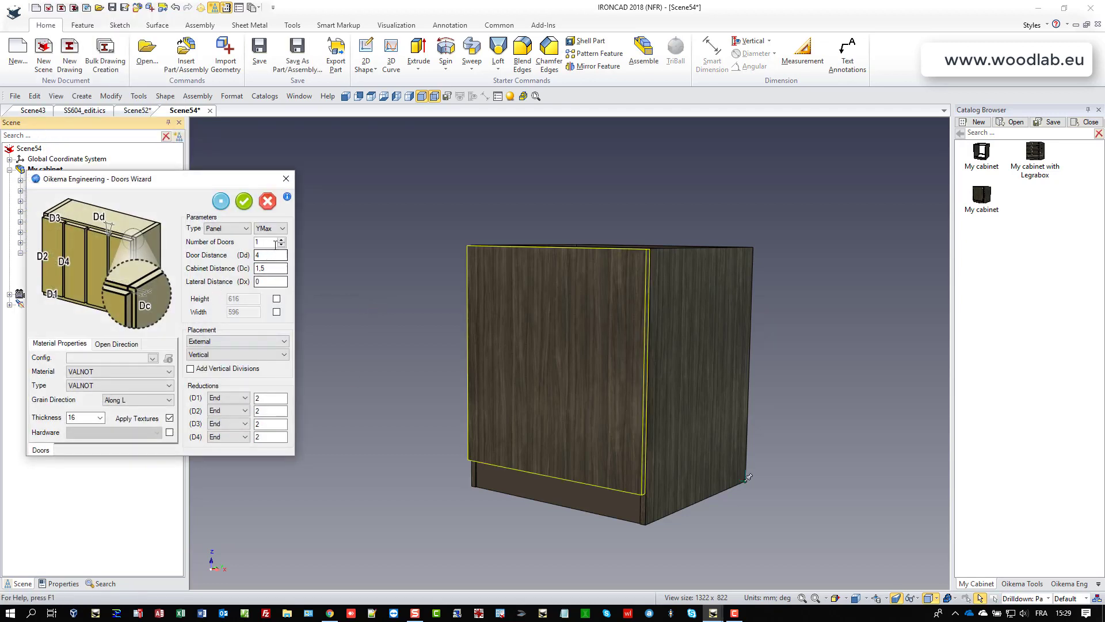
{"action": "left_click", "coordinate": [222, 202]}
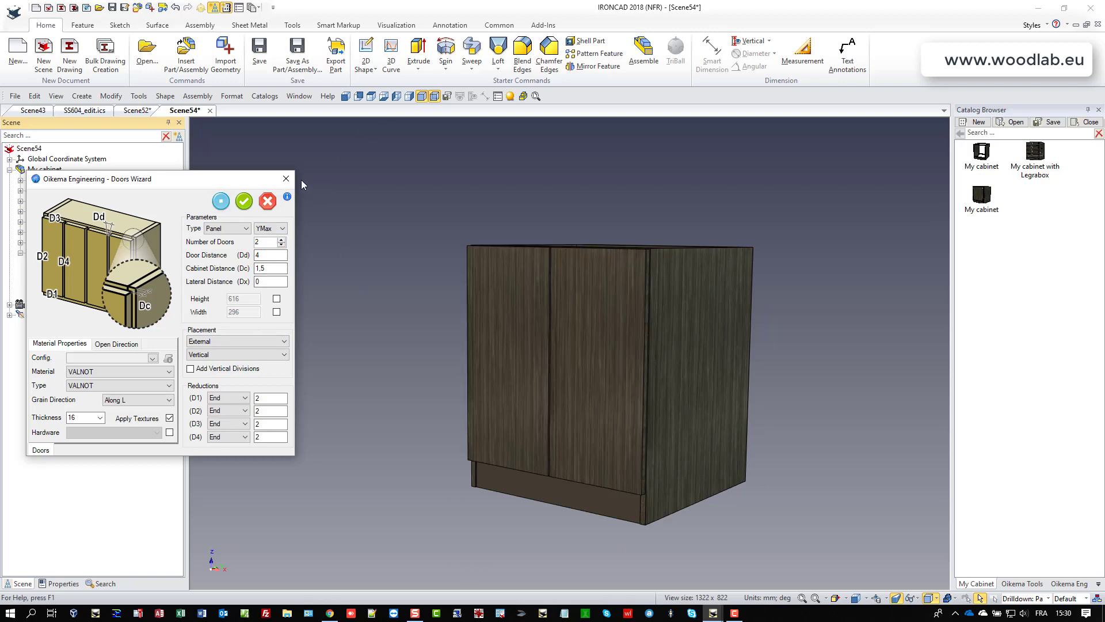
{"action": "left_click", "coordinate": [243, 201]}
{"action": "left_click", "coordinate": [435, 98]}
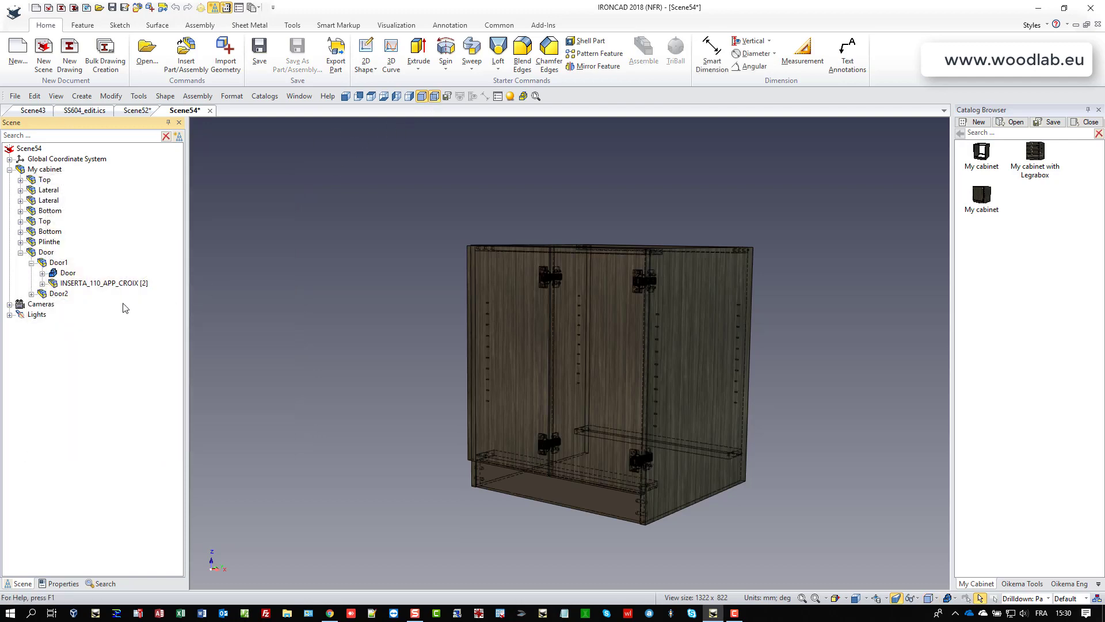
{"action": "scroll", "coordinate": [545, 361], "scroll_direction": "up", "scroll_amount": 2}
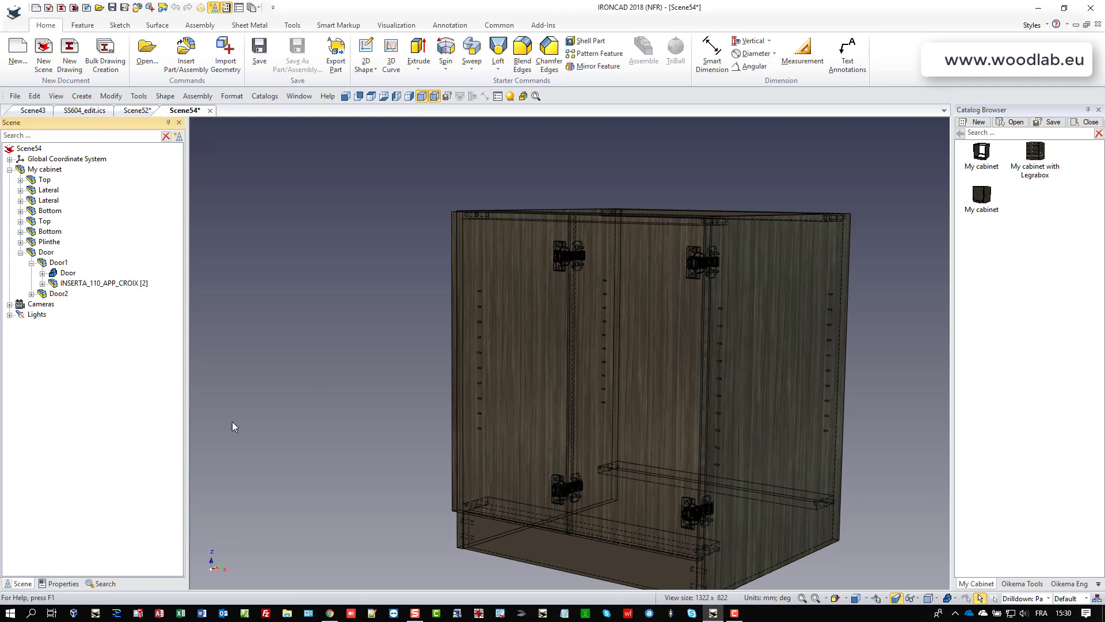
Step: Make Door2 open to the left, test the swing, and confirm the doors
{"action": "left_click", "coordinate": [46, 252]}
{"action": "right_click", "coordinate": [46, 252]}
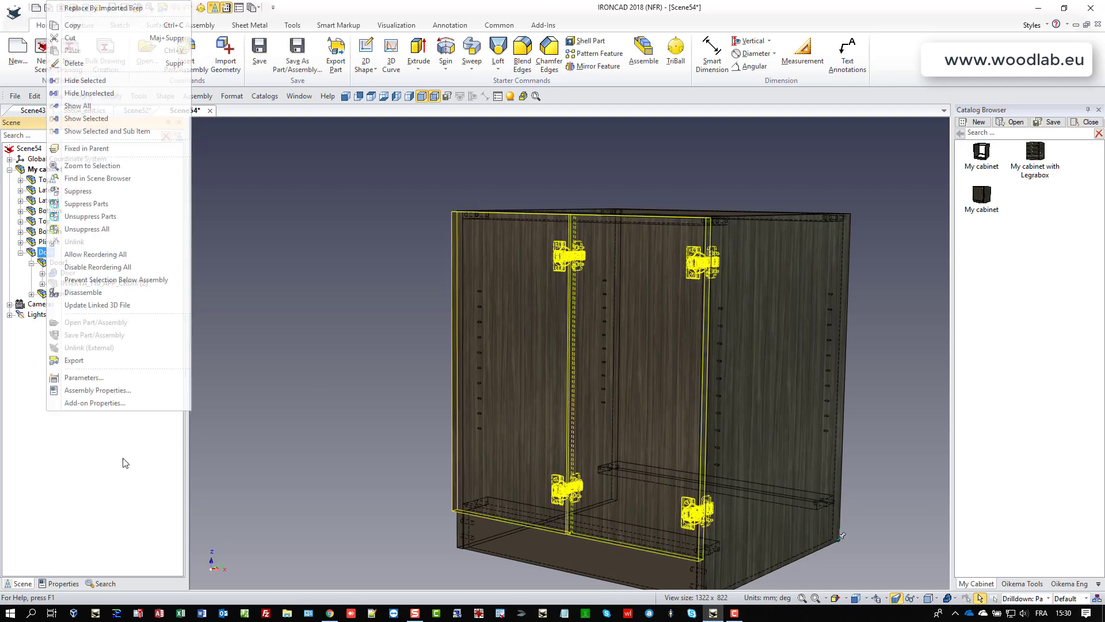
{"action": "left_click", "coordinate": [146, 408]}
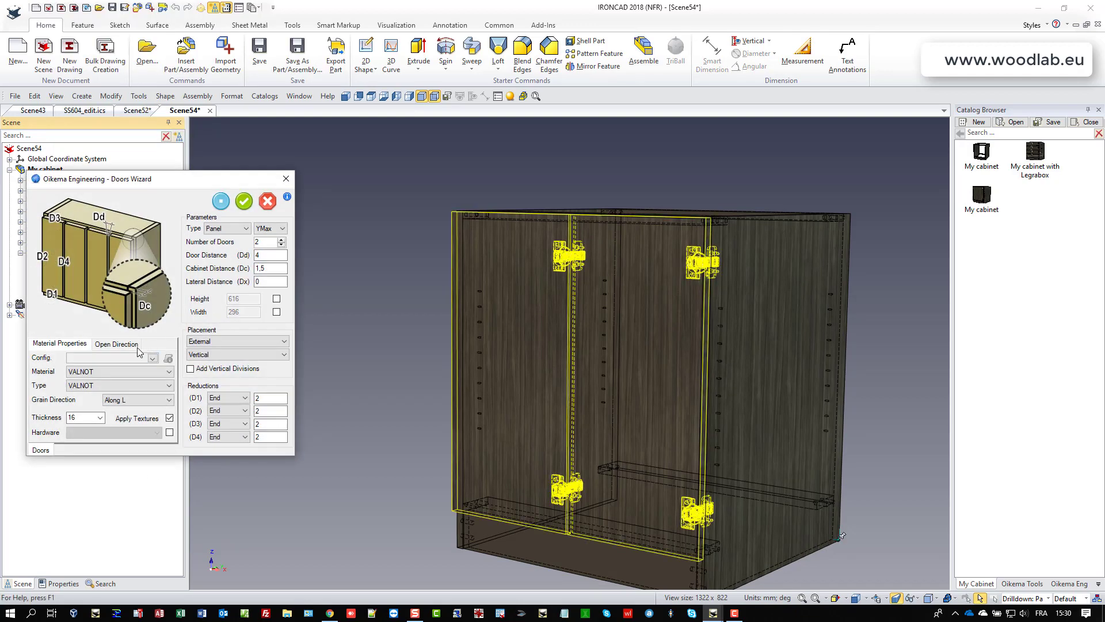
{"action": "left_click", "coordinate": [137, 346]}
{"action": "left_click", "coordinate": [36, 381]}
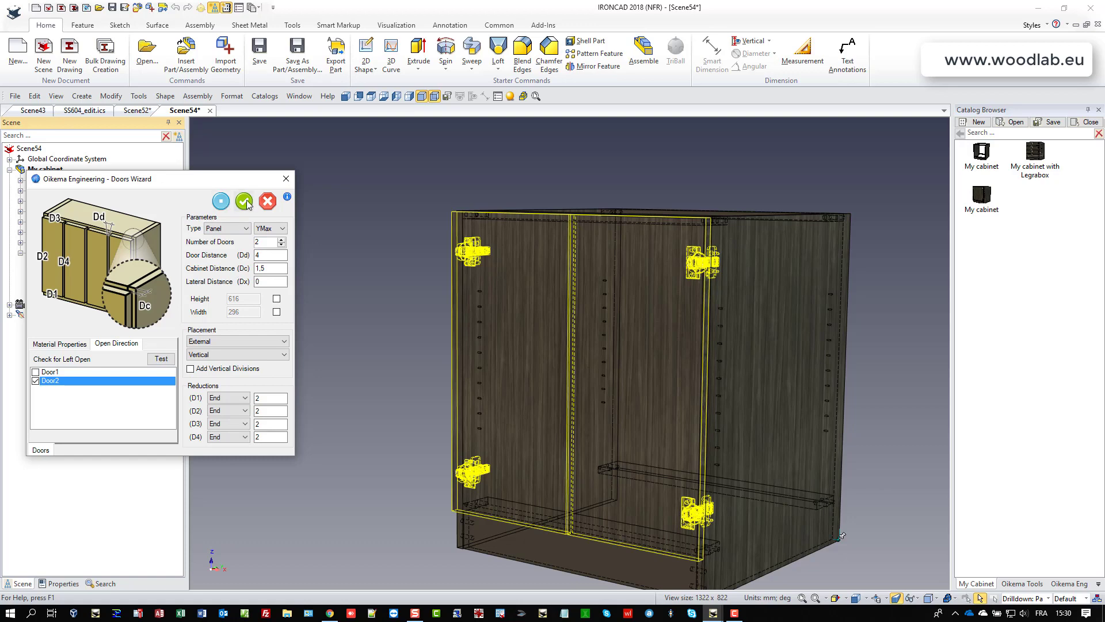
{"action": "left_click", "coordinate": [161, 361]}
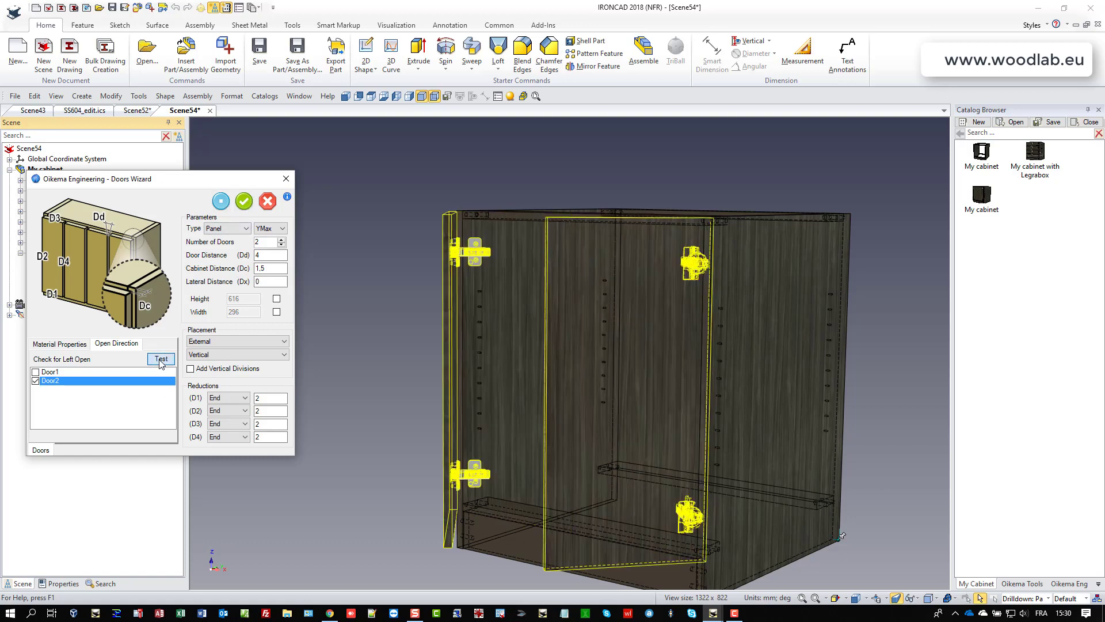
{"action": "left_click", "coordinate": [244, 200]}
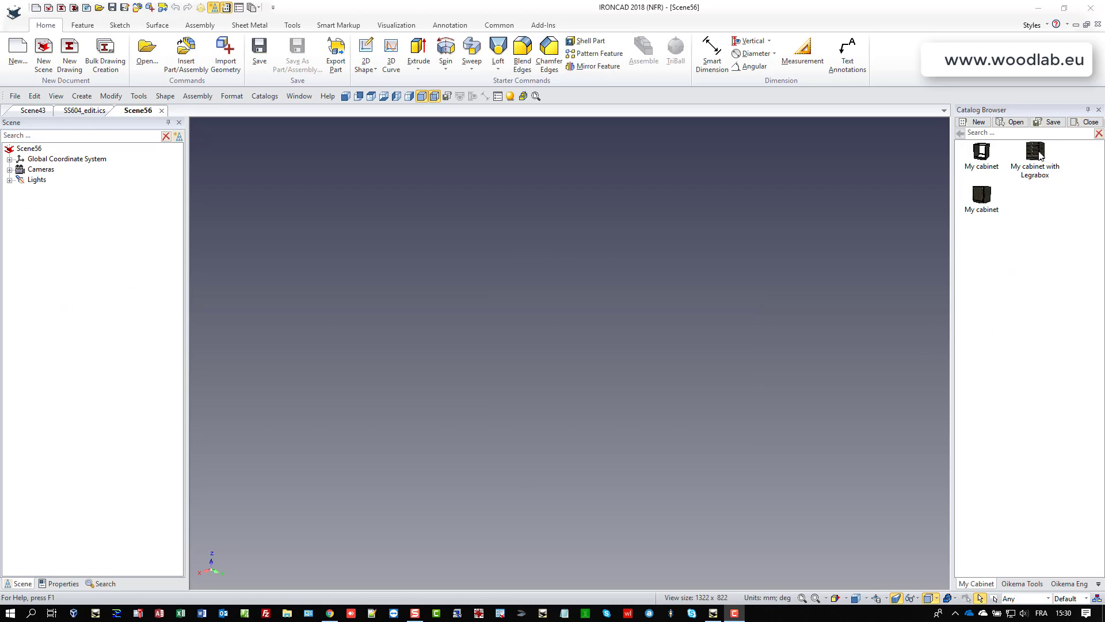
Step: Place My cabinet with Legrabox and two My cabinet units side by side from the catalog
{"action": "left_click_drag", "start_coordinate": [1040, 153], "coordinate": [500, 396]}
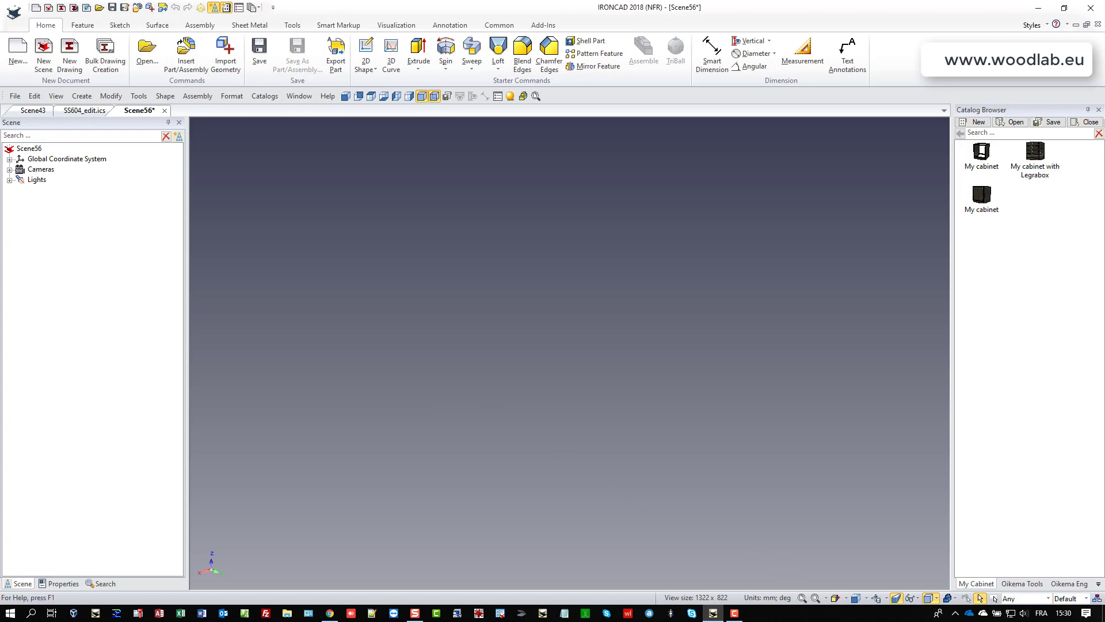
{"action": "left_click_drag", "start_coordinate": [989, 194], "coordinate": [689, 423]}
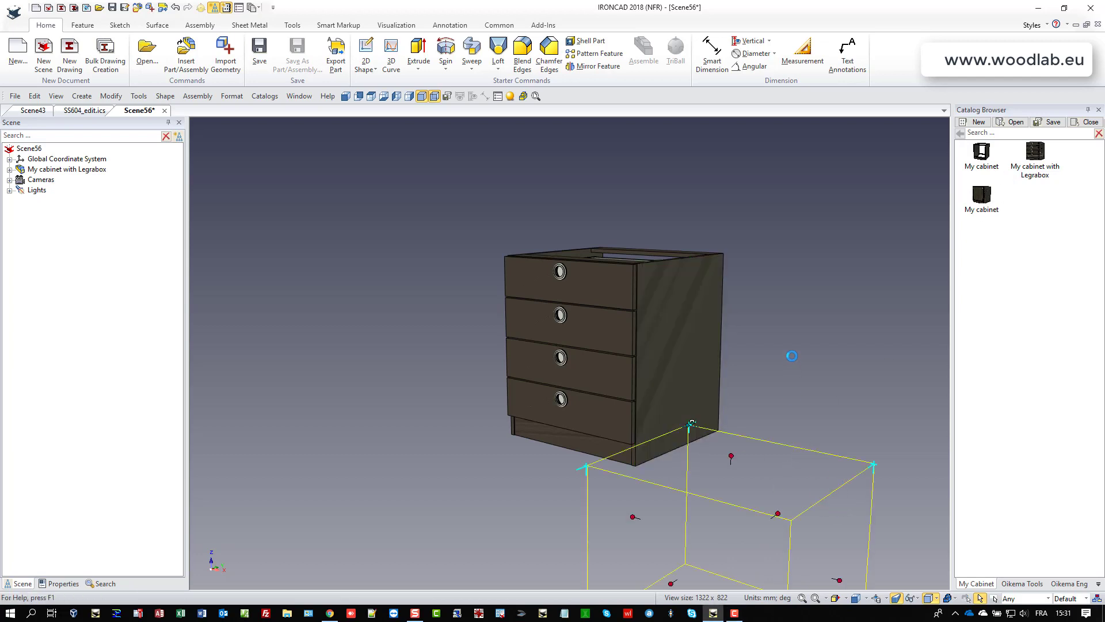
{"action": "left_click", "coordinate": [848, 185]}
{"action": "scroll", "coordinate": [805, 368], "scroll_direction": "down", "scroll_amount": 3}
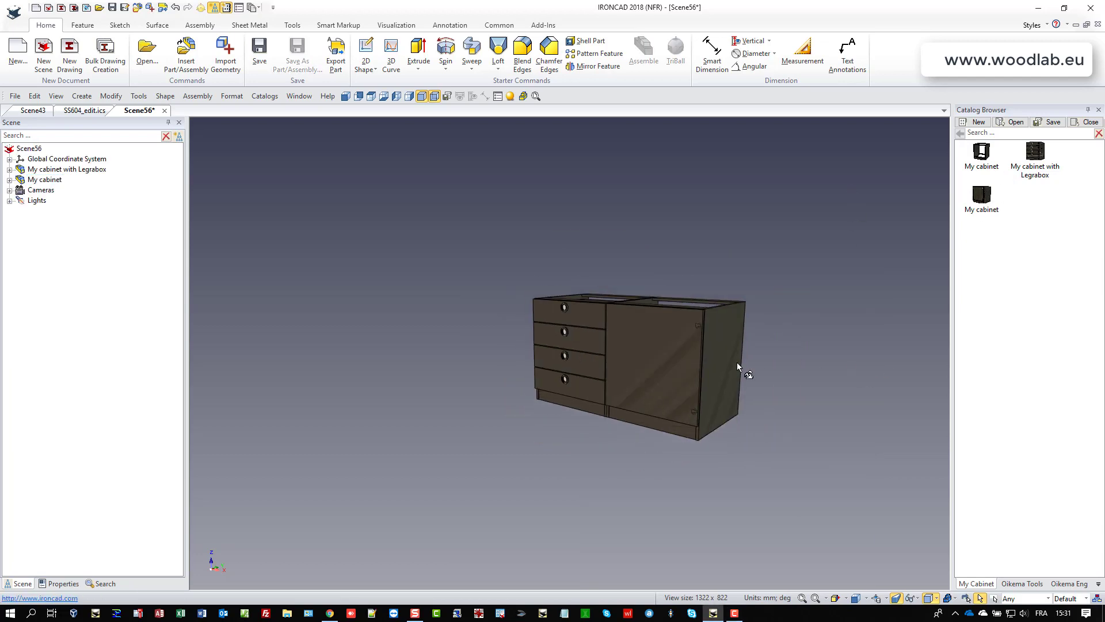
{"action": "scroll", "coordinate": [690, 337], "scroll_direction": "up", "scroll_amount": 4}
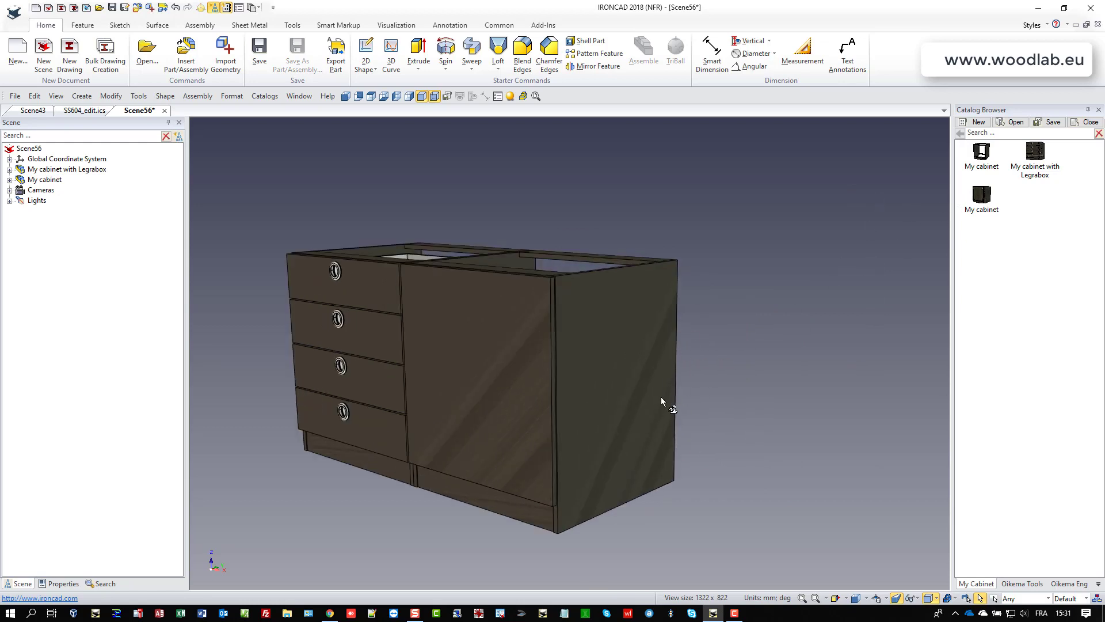
{"action": "left_click_drag", "start_coordinate": [970, 214], "coordinate": [648, 409]}
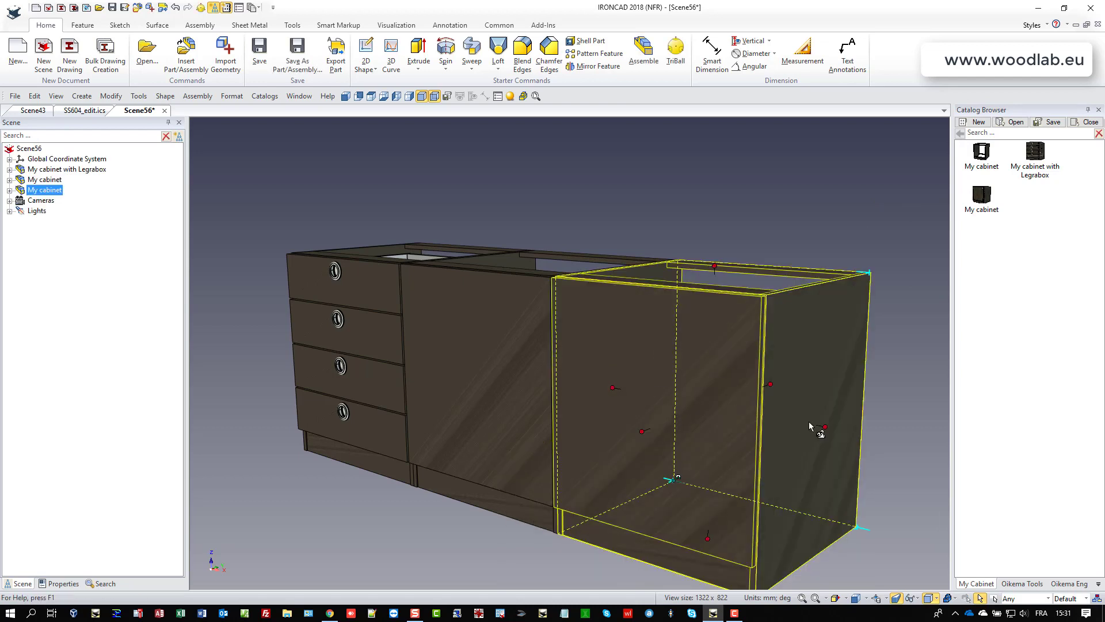
Step: Set the new cabinet's width to 800
{"action": "left_click", "coordinate": [829, 426]}
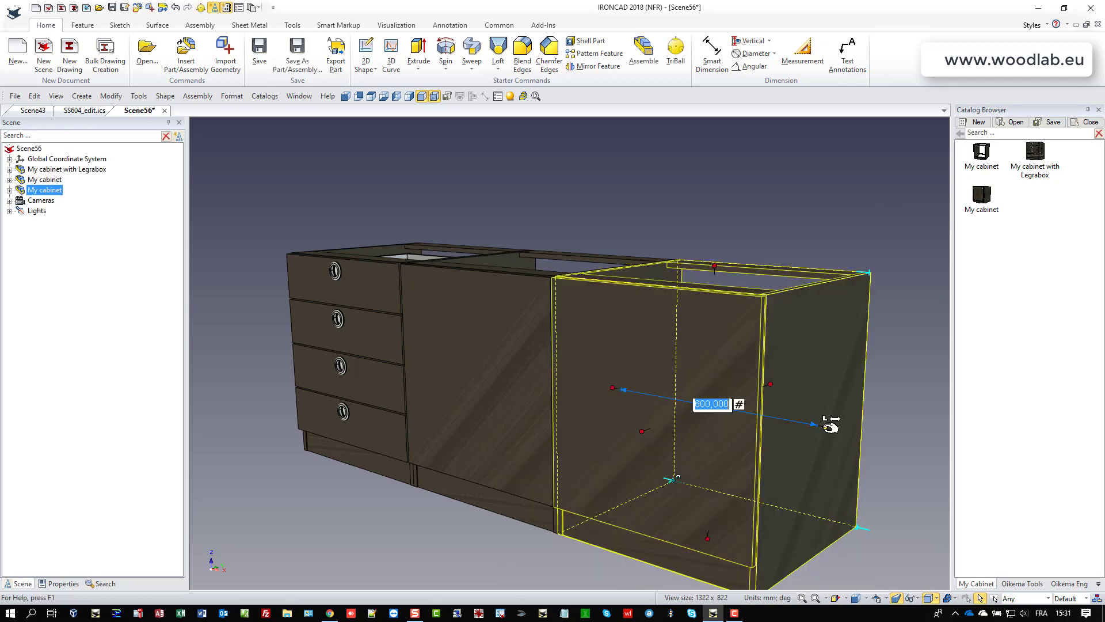
{"action": "type", "text": "800."}
{"action": "key", "text": "Return"}
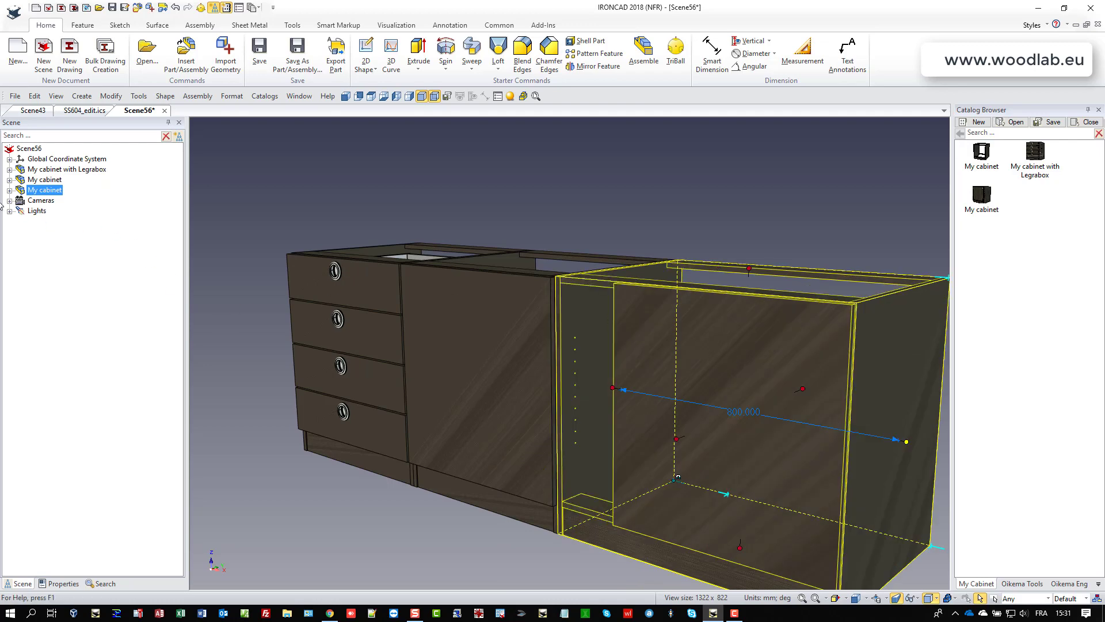
Step: Apply the Doors Wizard on the cabinet's Door part to fit a pair of doors
{"action": "left_click", "coordinate": [9, 190]}
{"action": "right_click", "coordinate": [46, 273]}
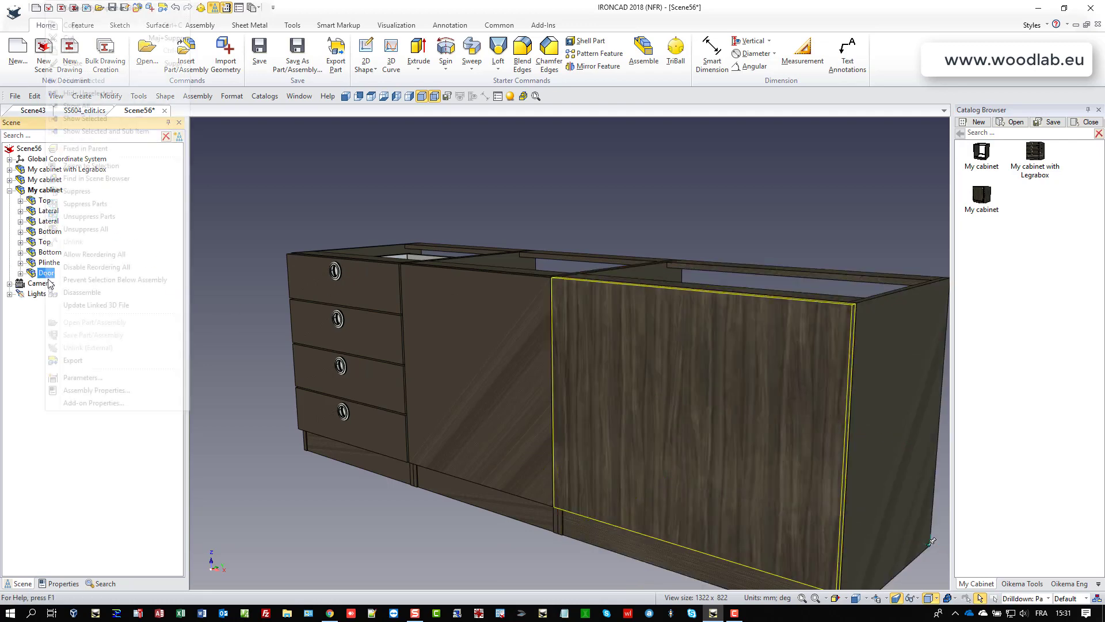
{"action": "left_click", "coordinate": [86, 403]}
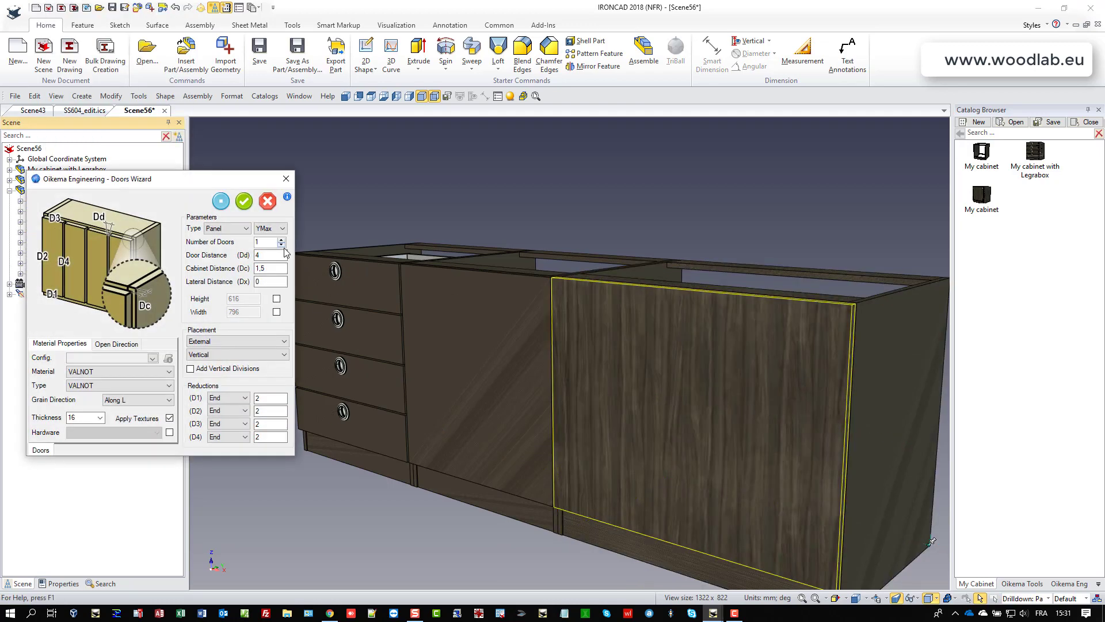
{"action": "left_click", "coordinate": [244, 203]}
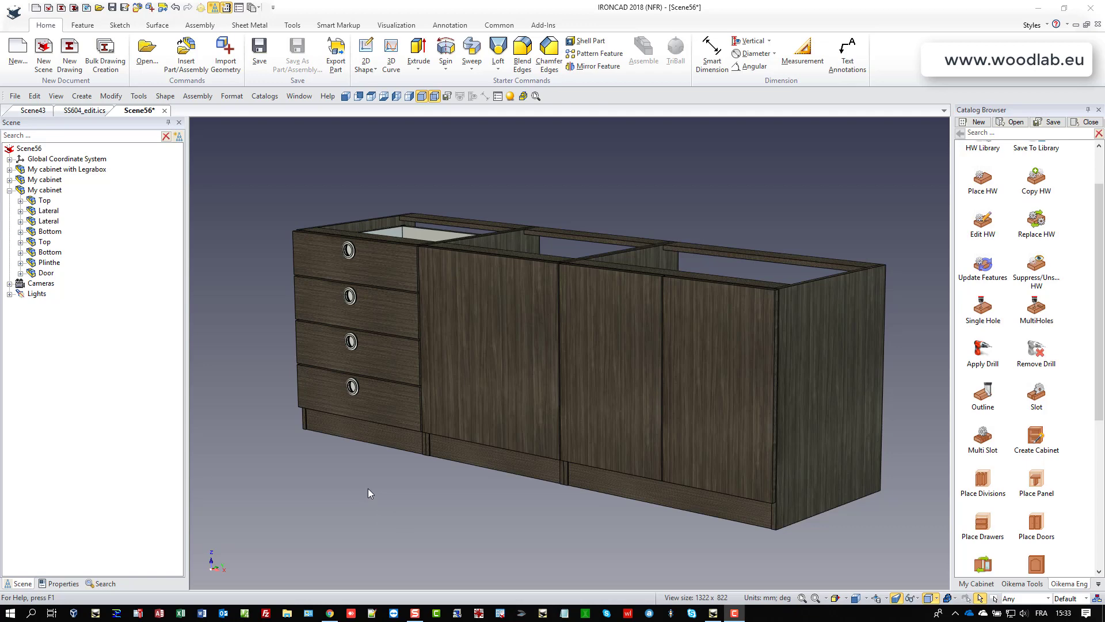
Step: Select the middle cabinet's door and hide all unselected parts
{"action": "middle_click_drag", "start_coordinate": [353, 485], "coordinate": [610, 396]}
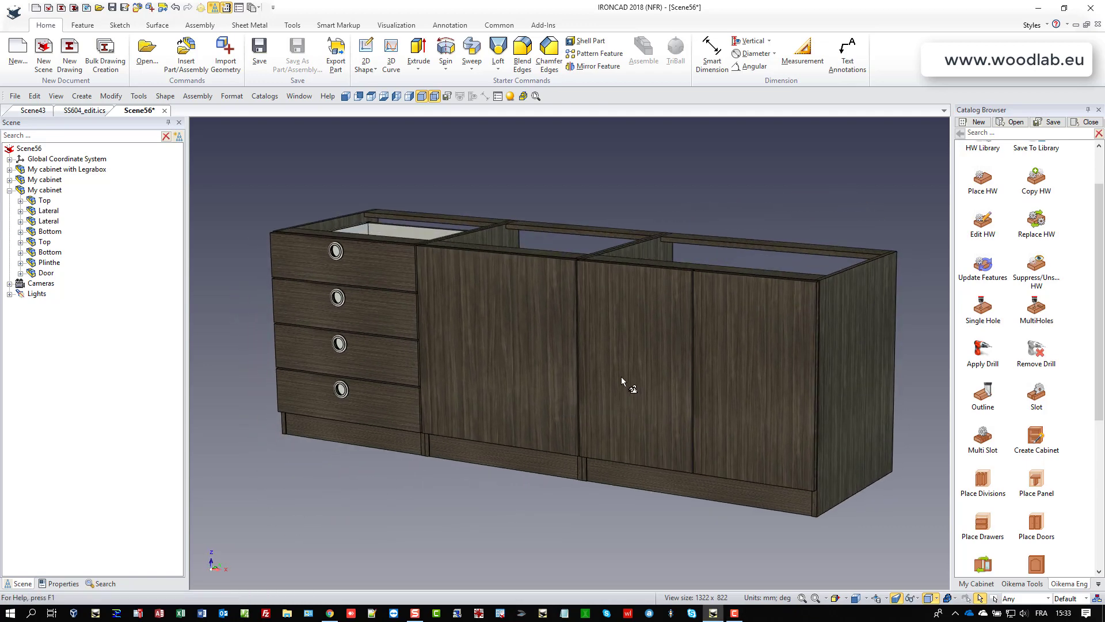
{"action": "left_click_drag", "start_coordinate": [1100, 299], "coordinate": [1100, 341]}
{"action": "scroll", "coordinate": [575, 365], "scroll_direction": "down", "scroll_amount": 2}
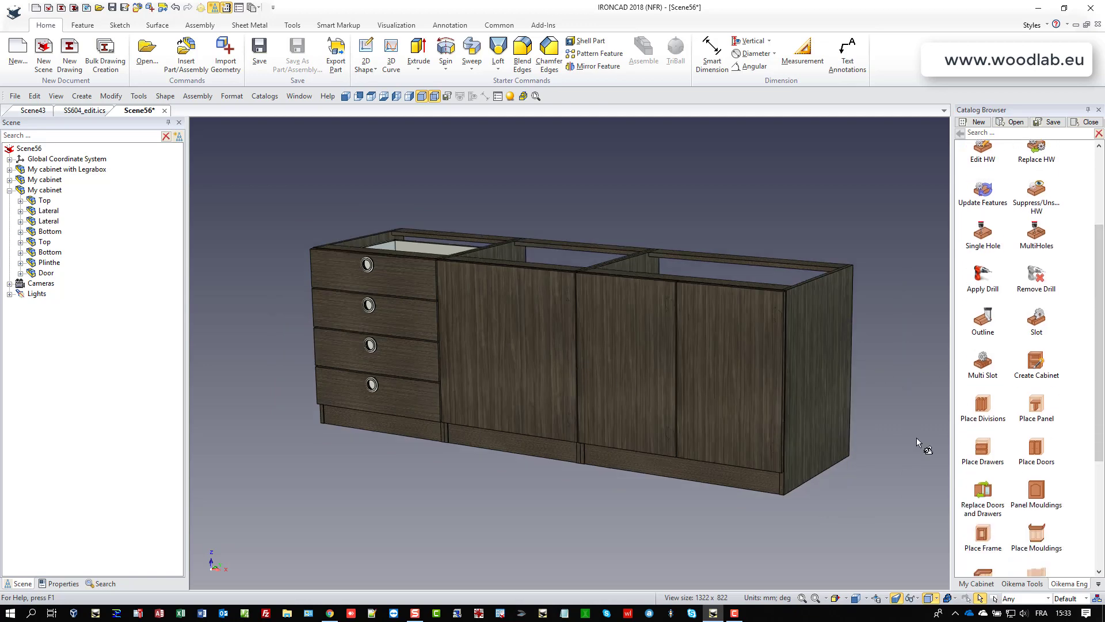
{"action": "left_click", "coordinate": [518, 363]}
{"action": "left_click", "coordinate": [521, 350]}
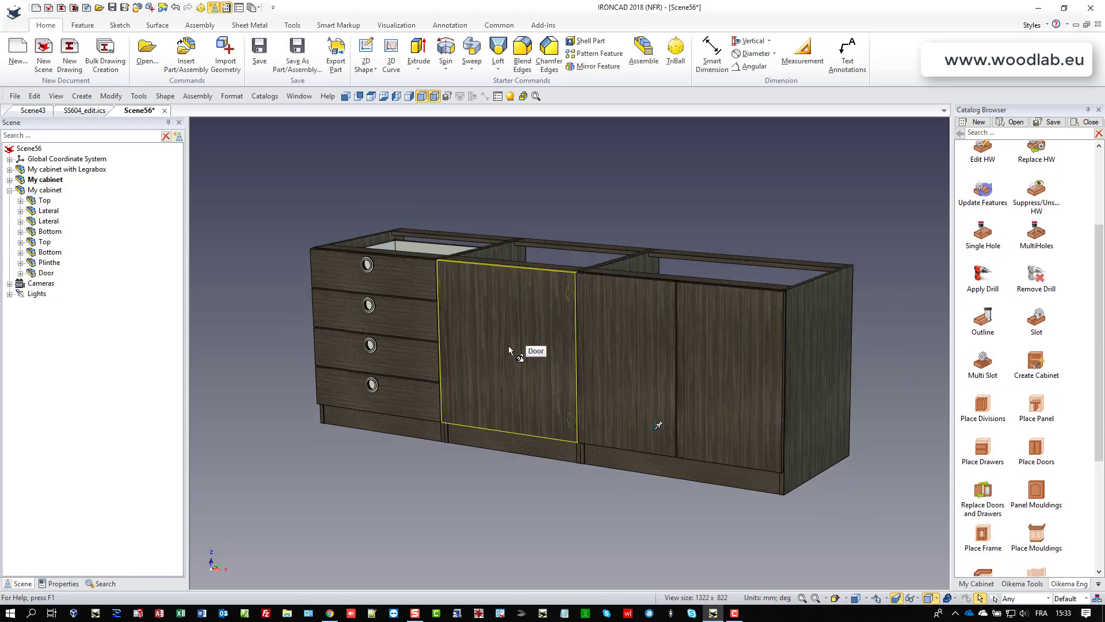
{"action": "right_click", "coordinate": [509, 345]}
{"action": "left_click", "coordinate": [552, 93]}
{"action": "middle_click_drag", "start_coordinate": [632, 190], "coordinate": [780, 397]}
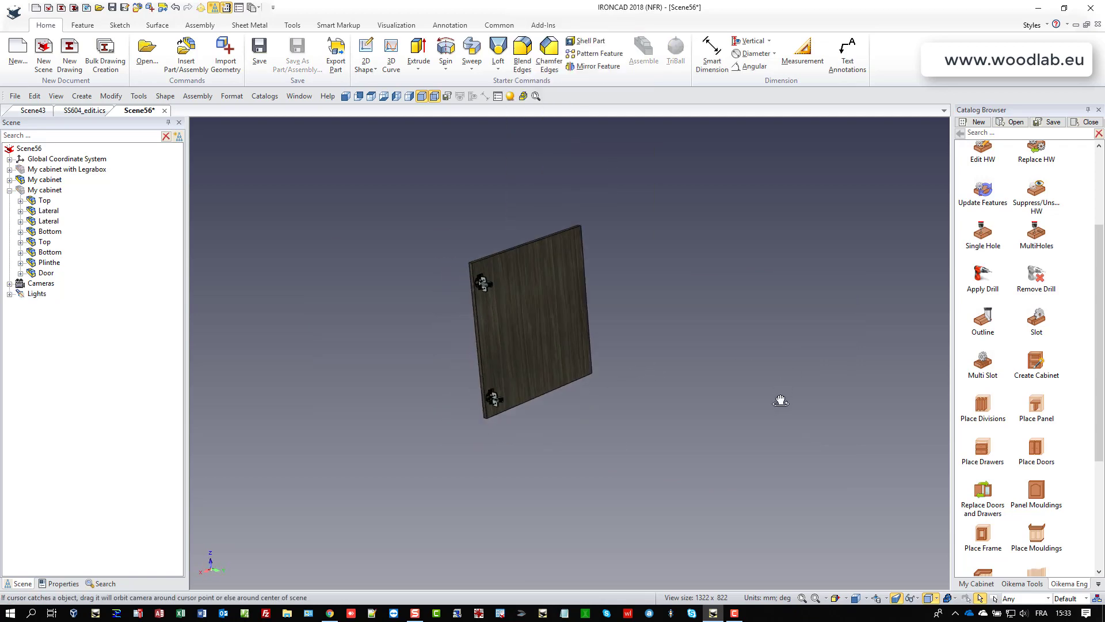
Step: Drop an H Block from Shapes onto the door, set length 150 and stretch it taller
{"action": "left_click", "coordinate": [1099, 584]}
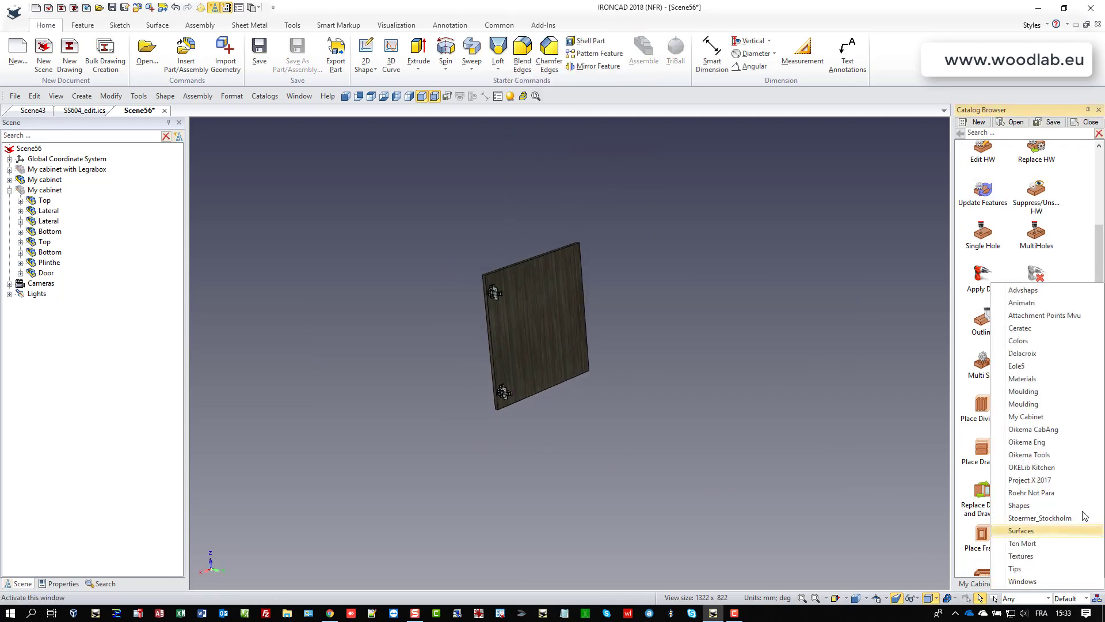
{"action": "left_click", "coordinate": [1054, 514]}
{"action": "left_click_drag", "start_coordinate": [1044, 154], "coordinate": [541, 323]}
{"action": "scroll", "coordinate": [547, 319], "scroll_direction": "up", "scroll_amount": 5}
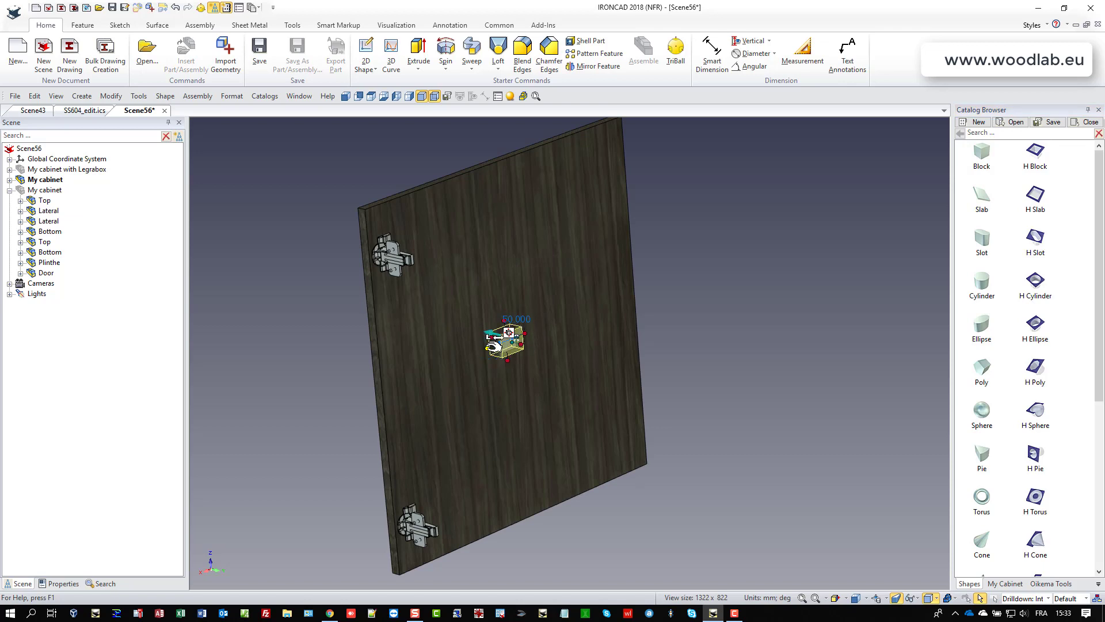
{"action": "right_click", "coordinate": [510, 321]}
{"action": "left_click", "coordinate": [544, 328]}
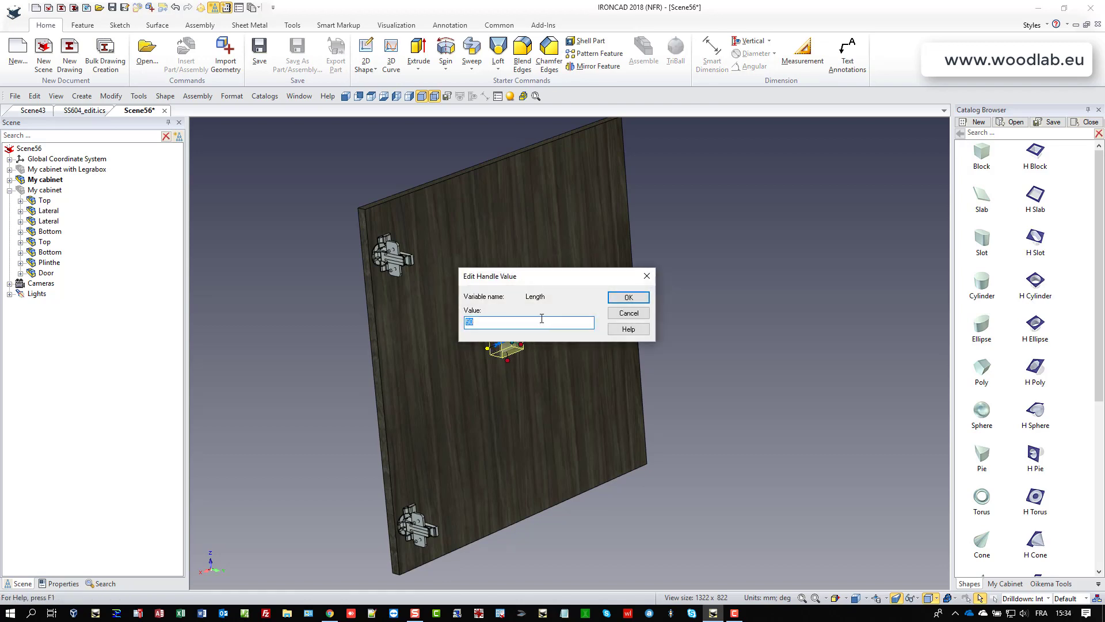
{"action": "type", "text": "150"}
{"action": "key", "text": "Return"}
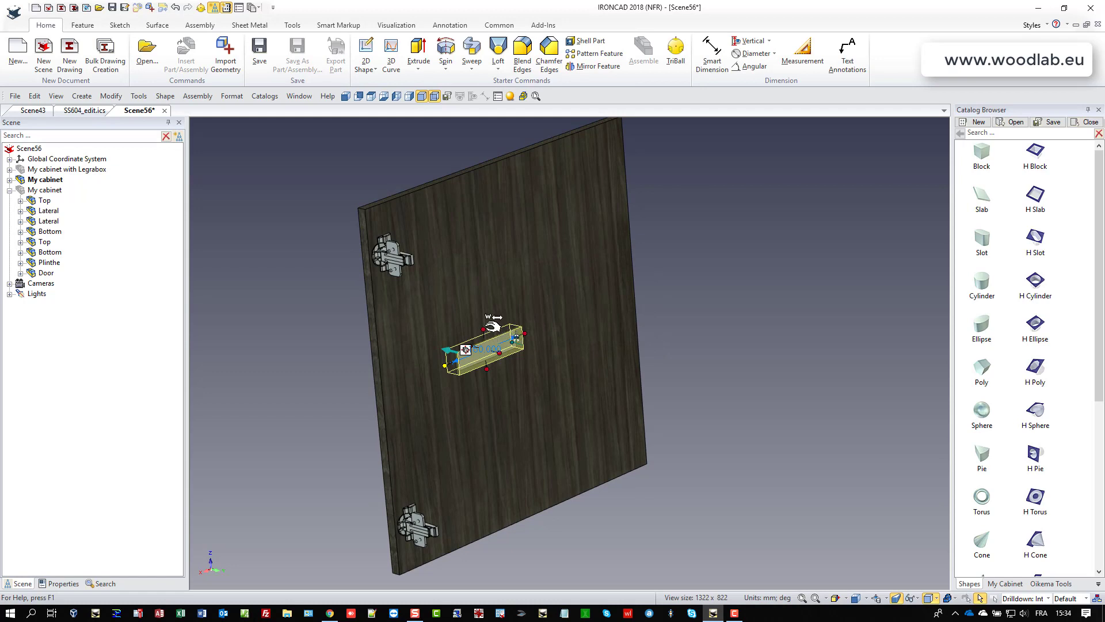
{"action": "left_click_drag", "start_coordinate": [483, 330], "coordinate": [494, 253]}
{"action": "left_click", "coordinate": [684, 276]}
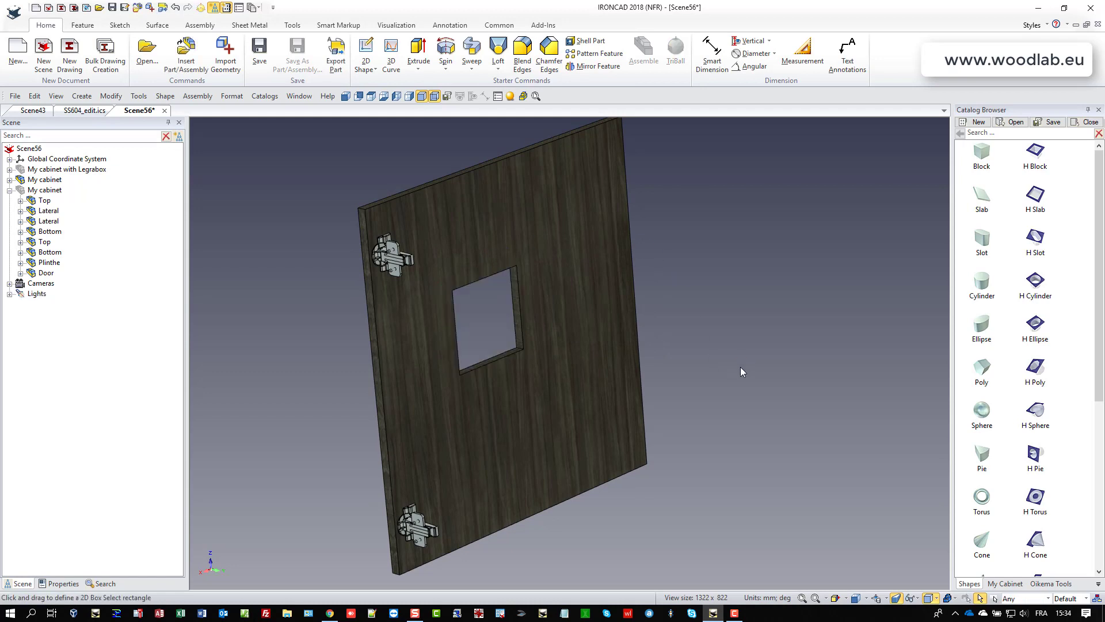
Step: Show all hidden parts again and view the full three-cabinet run from the front
{"action": "right_click", "coordinate": [738, 370]}
{"action": "left_click", "coordinate": [46, 274]}
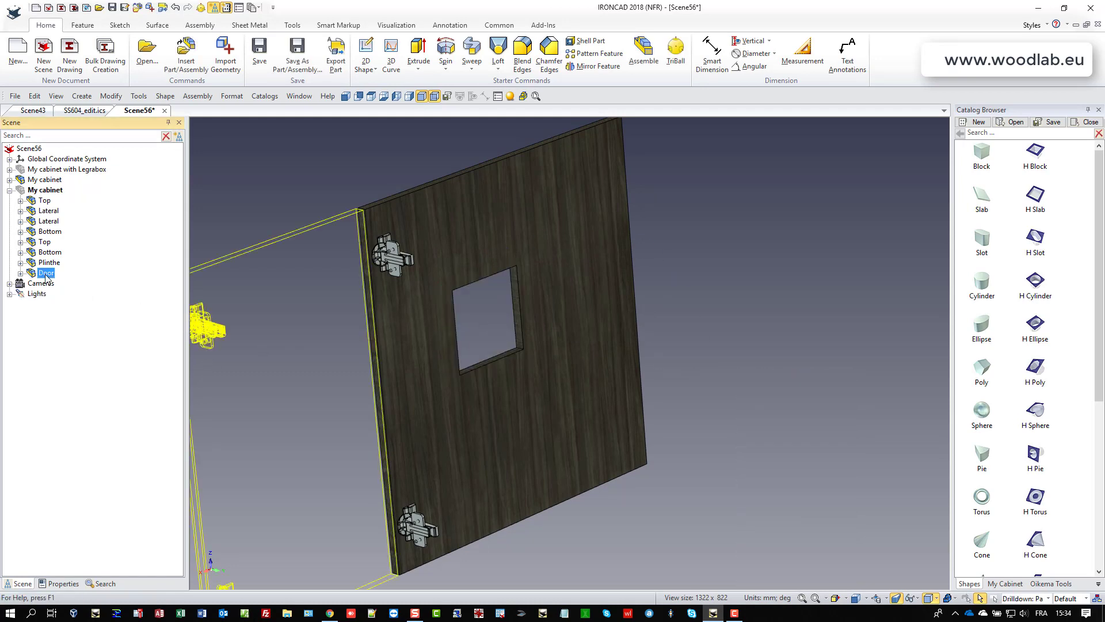
{"action": "left_click", "coordinate": [768, 378]}
{"action": "right_click", "coordinate": [830, 316]}
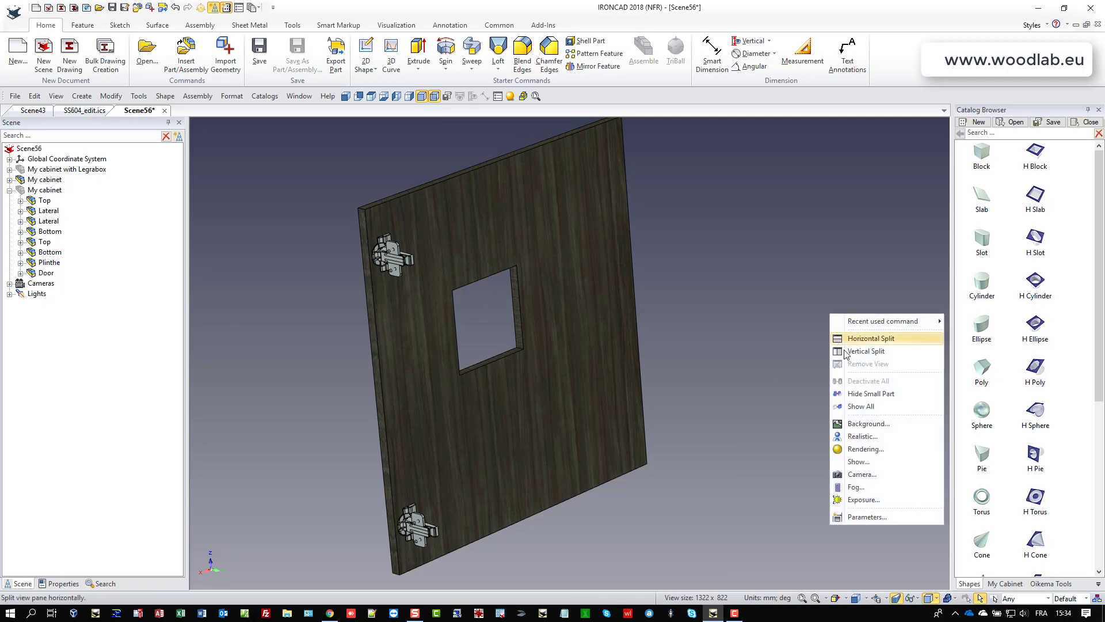
{"action": "left_click", "coordinate": [846, 408]}
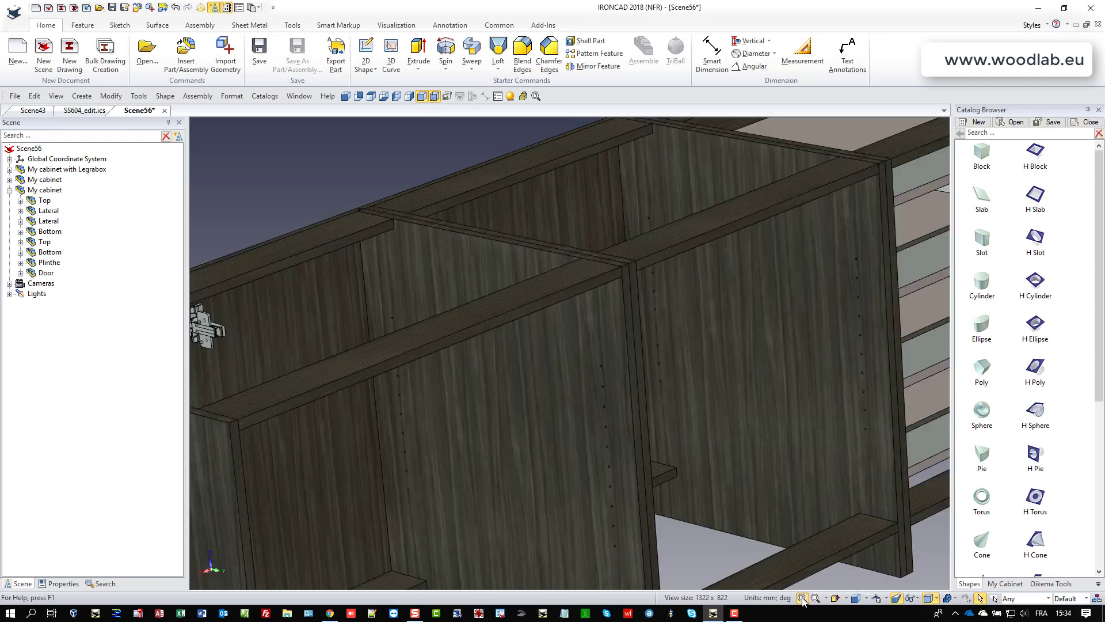
{"action": "scroll", "coordinate": [641, 468], "scroll_direction": "down", "scroll_amount": 5}
{"action": "middle_click_drag", "start_coordinate": [641, 468], "coordinate": [599, 295]}
{"action": "scroll", "coordinate": [614, 288], "scroll_direction": "up", "scroll_amount": 2}
{"action": "scroll", "coordinate": [737, 356], "scroll_direction": "up", "scroll_amount": 2}
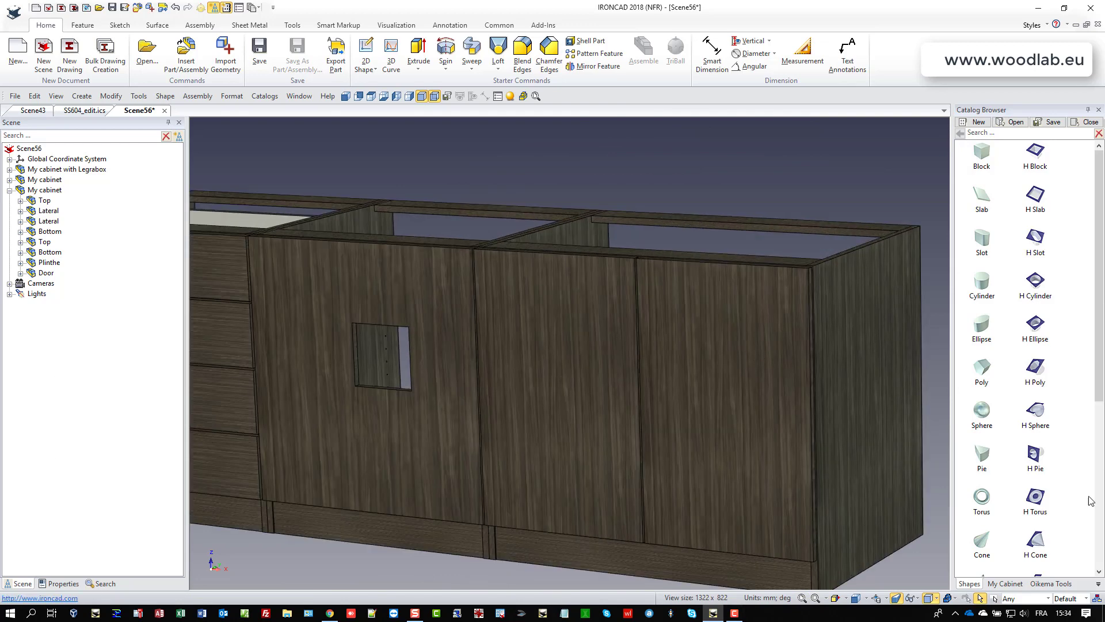
Step: Drag Outline from the Oikema Eng catalog onto the right door's top edge
{"action": "left_click", "coordinate": [1005, 583]}
{"action": "left_click", "coordinate": [1051, 583]}
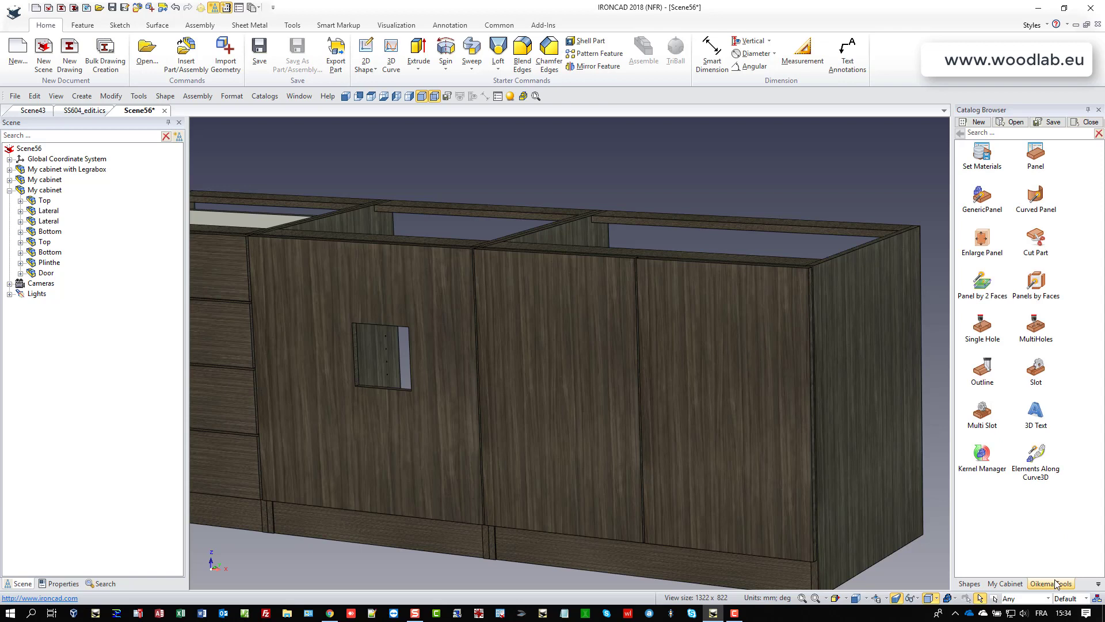
{"action": "left_click", "coordinate": [1097, 586]}
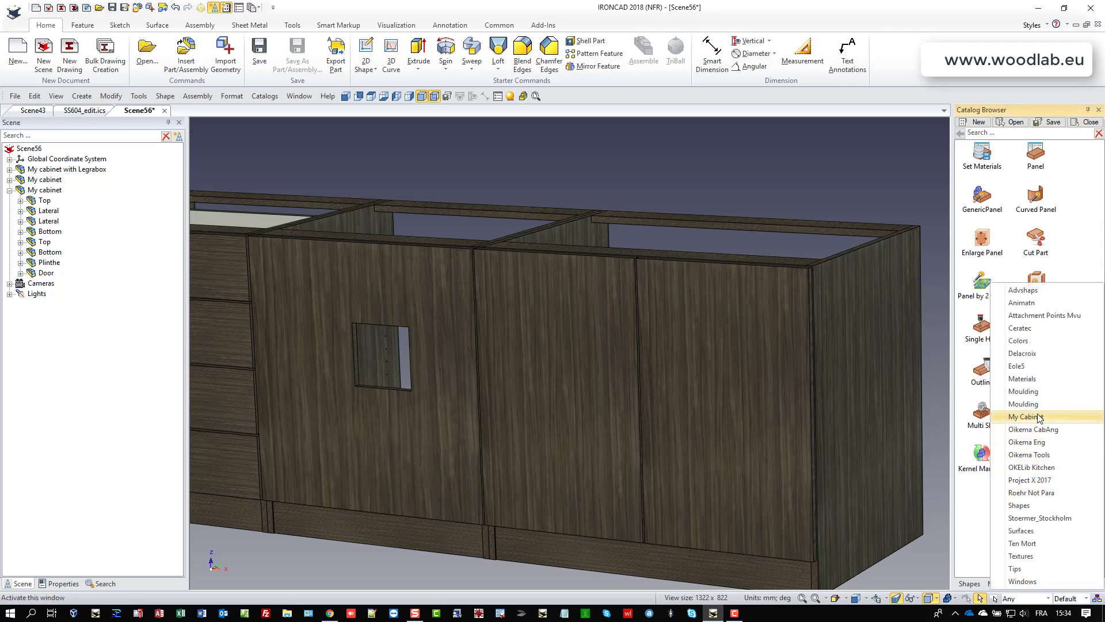
{"action": "left_click", "coordinate": [1036, 442]}
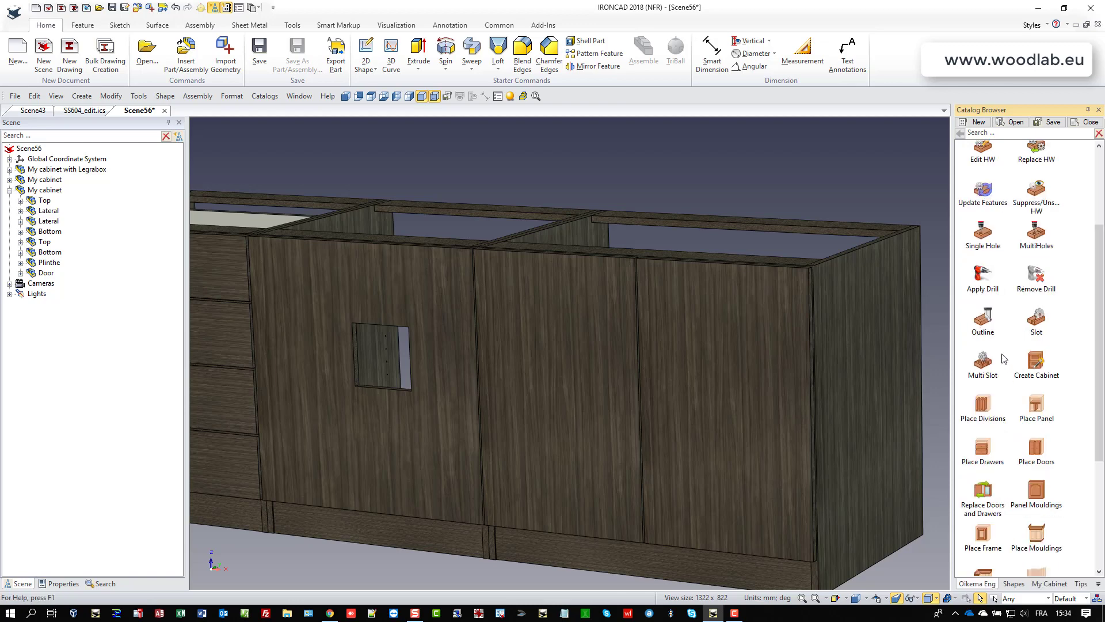
{"action": "left_click_drag", "start_coordinate": [992, 336], "coordinate": [764, 268]}
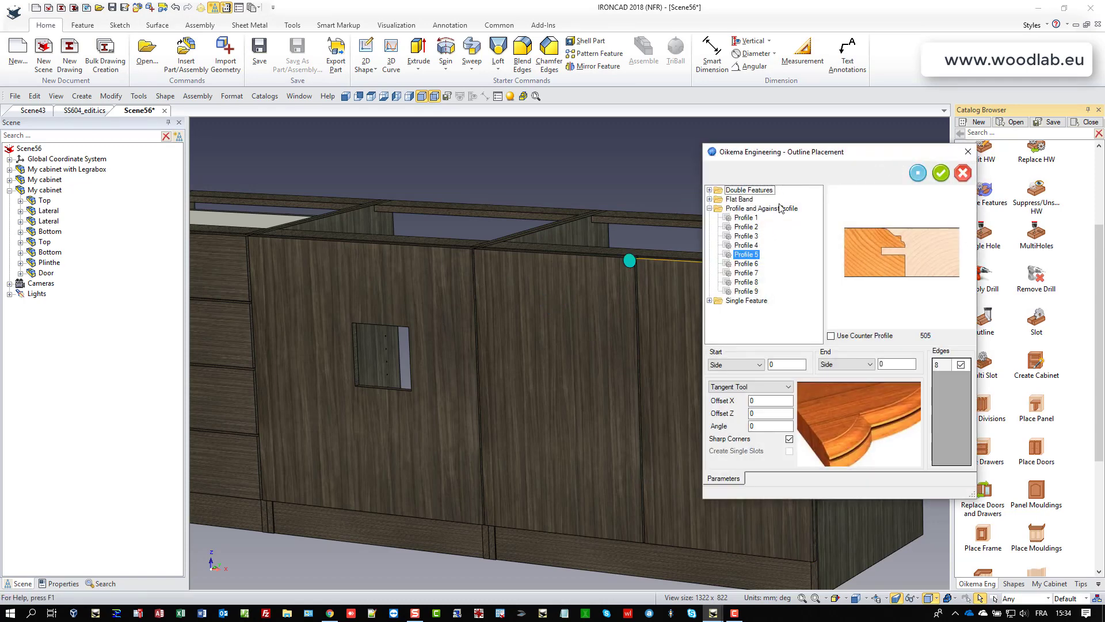
Step: Preview the Single Feature profiles and apply SimpleArc to the edge
{"action": "left_click", "coordinate": [710, 300]}
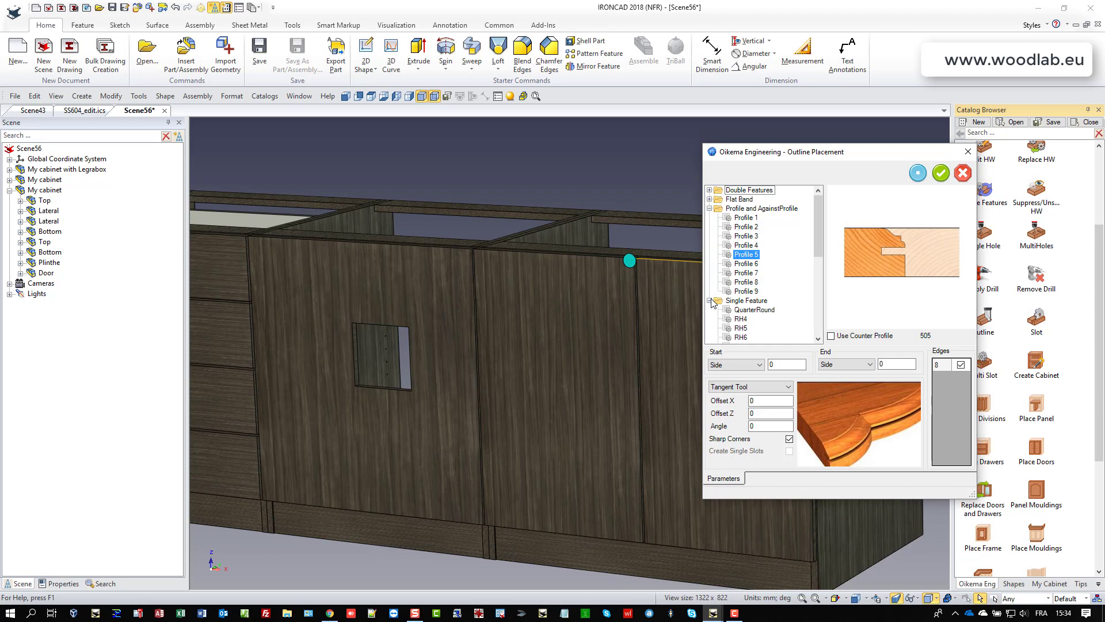
{"action": "left_click", "coordinate": [746, 227]}
{"action": "left_click", "coordinate": [746, 219]}
{"action": "left_click", "coordinate": [747, 236]}
{"action": "left_click", "coordinate": [747, 263]}
{"action": "left_click", "coordinate": [748, 282]}
{"action": "left_click", "coordinate": [747, 291]}
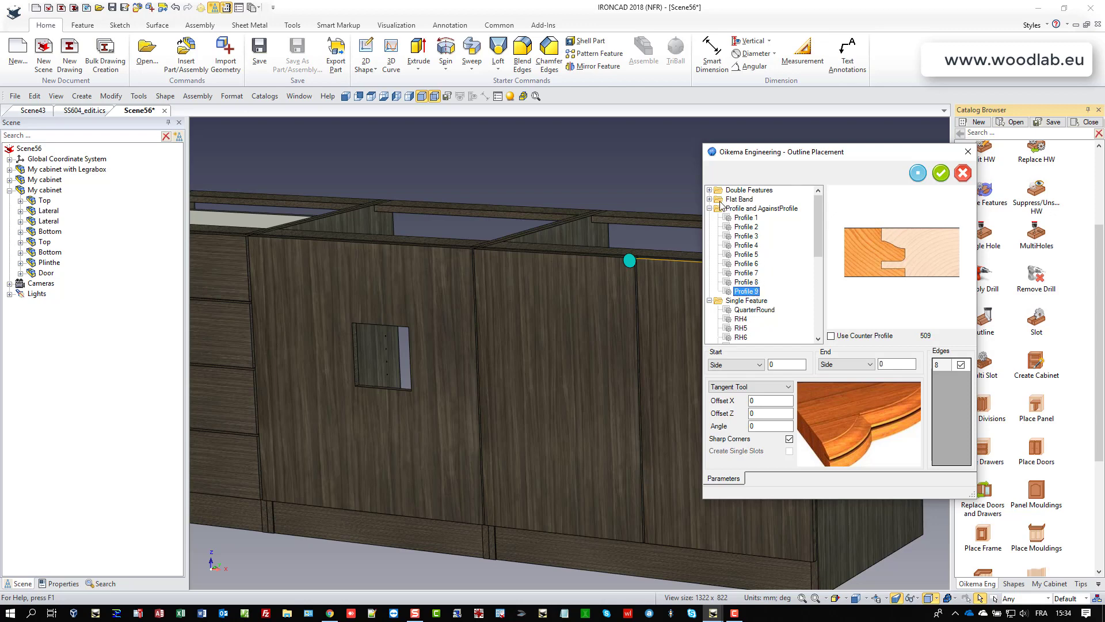
{"action": "scroll", "coordinate": [809, 254], "scroll_direction": "down", "scroll_amount": 3}
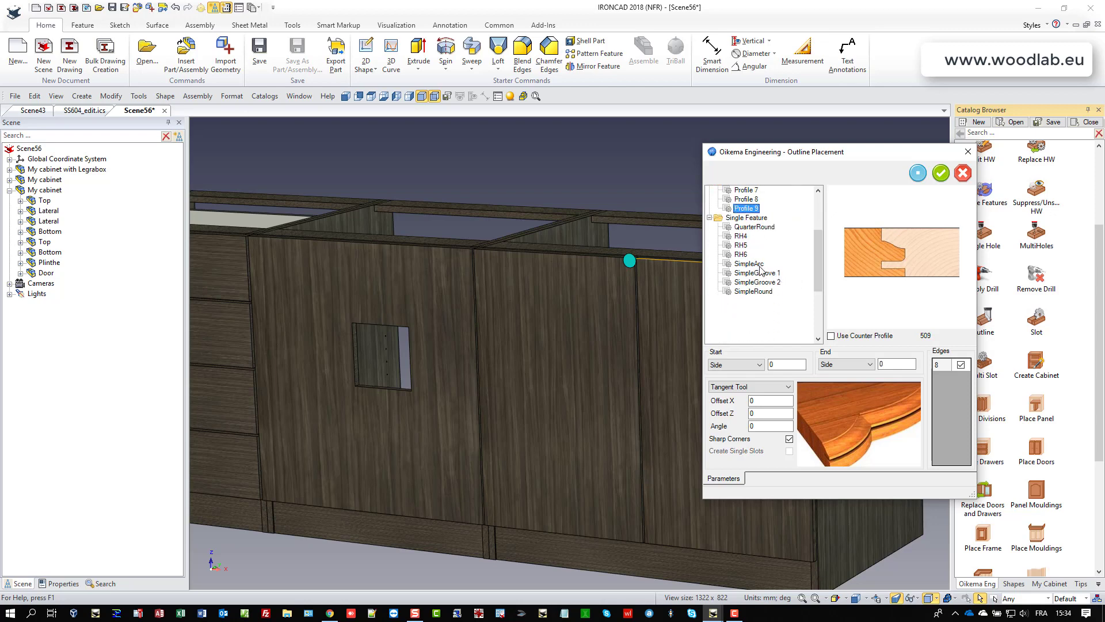
{"action": "left_click", "coordinate": [749, 263]}
{"action": "left_click", "coordinate": [941, 174]}
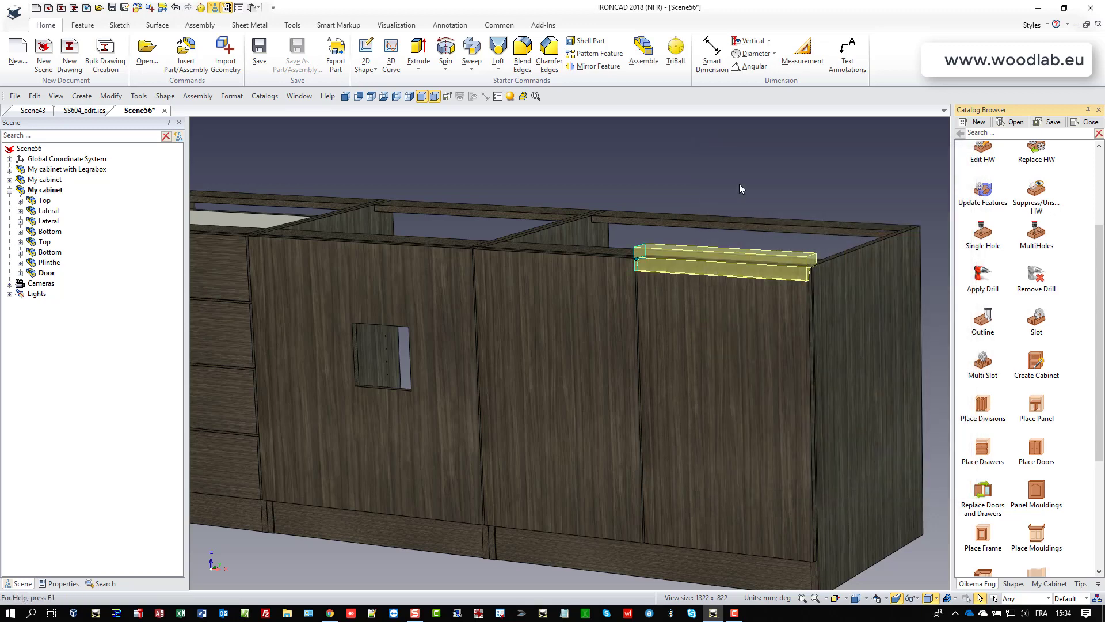
Step: Orbit around the door corner to inspect the rounded edge
{"action": "left_click", "coordinate": [795, 211]}
{"action": "scroll", "coordinate": [788, 269], "scroll_direction": "up", "scroll_amount": 5}
{"action": "middle_click_drag", "start_coordinate": [723, 340], "coordinate": [847, 407]}
{"action": "scroll", "coordinate": [587, 353], "scroll_direction": "down", "scroll_amount": 5}
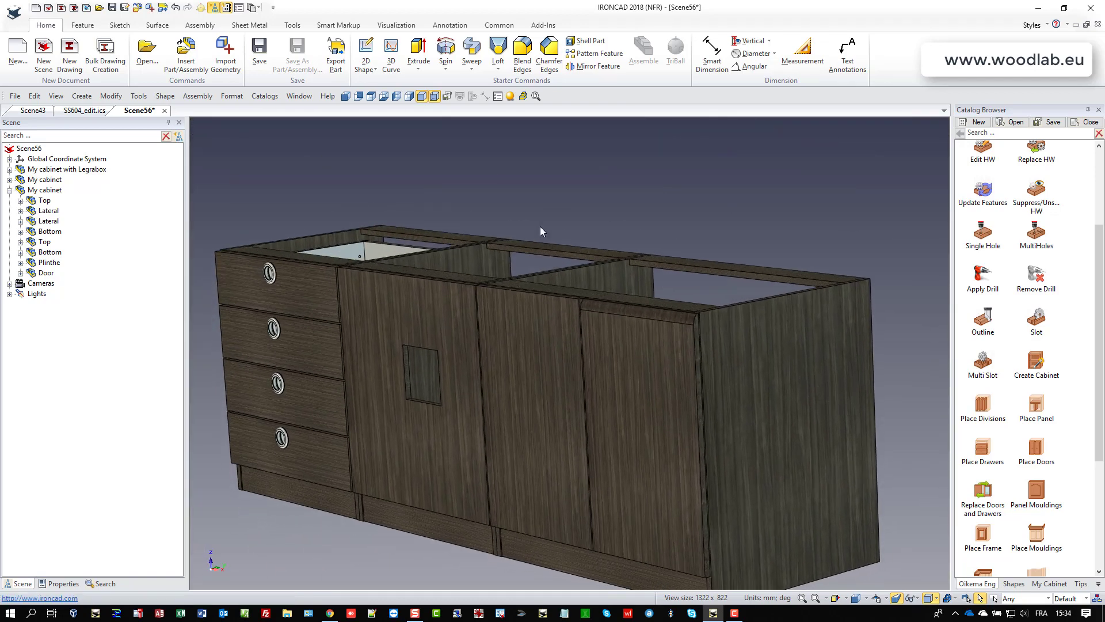
Step: Expand the middle cabinet's Door1 in the scene tree and delete its H Block cutout
{"action": "left_click", "coordinate": [346, 96]}
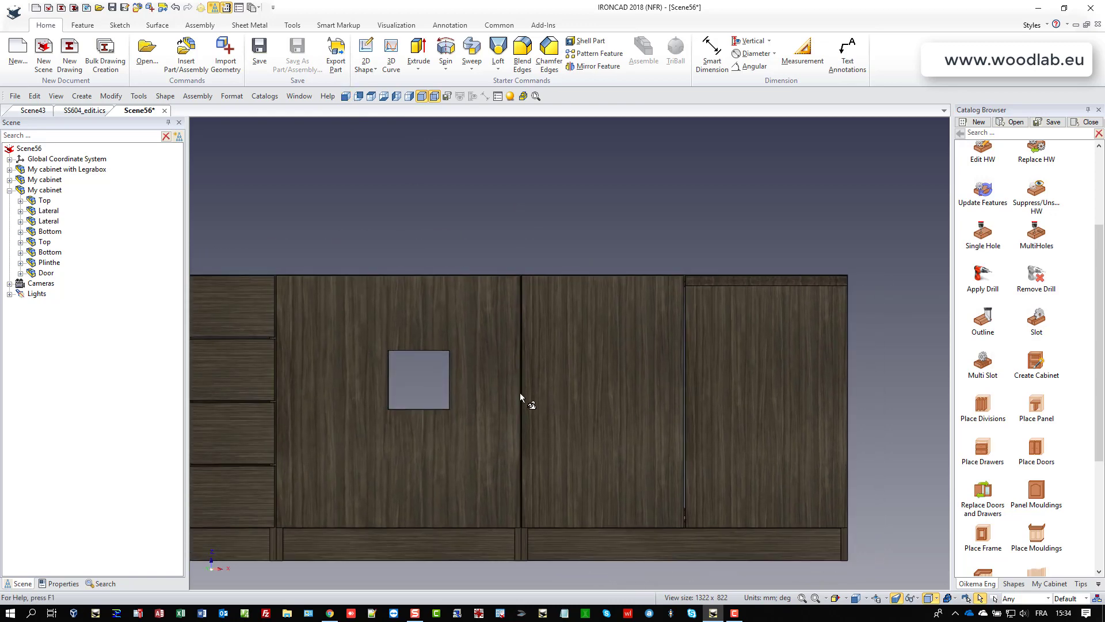
{"action": "scroll", "coordinate": [473, 343], "scroll_direction": "down", "scroll_amount": 3}
{"action": "middle_click_drag", "start_coordinate": [551, 352], "coordinate": [893, 397]}
{"action": "scroll", "coordinate": [512, 352], "scroll_direction": "up", "scroll_amount": 3}
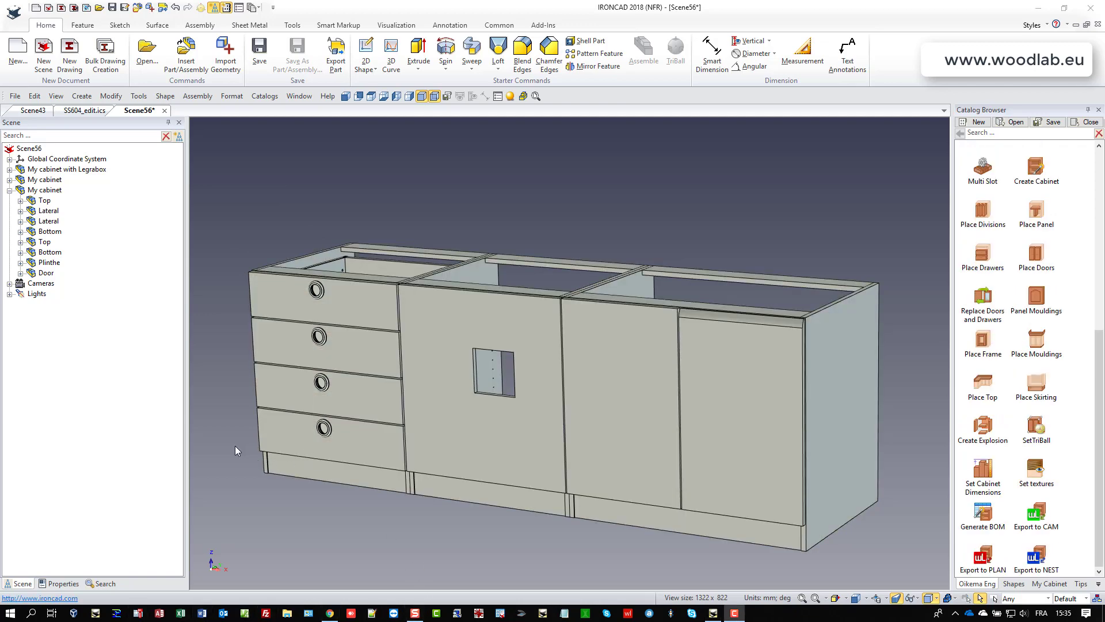
{"action": "middle_click_drag", "start_coordinate": [357, 256], "coordinate": [368, 304]}
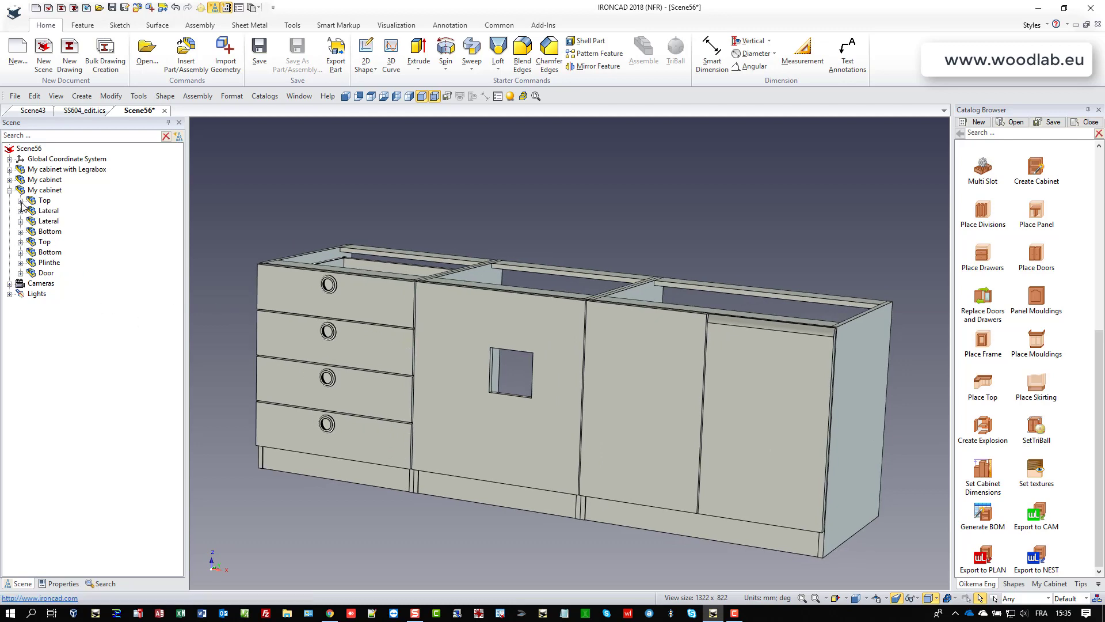
{"action": "left_click", "coordinate": [27, 180]}
{"action": "left_click", "coordinate": [10, 180]}
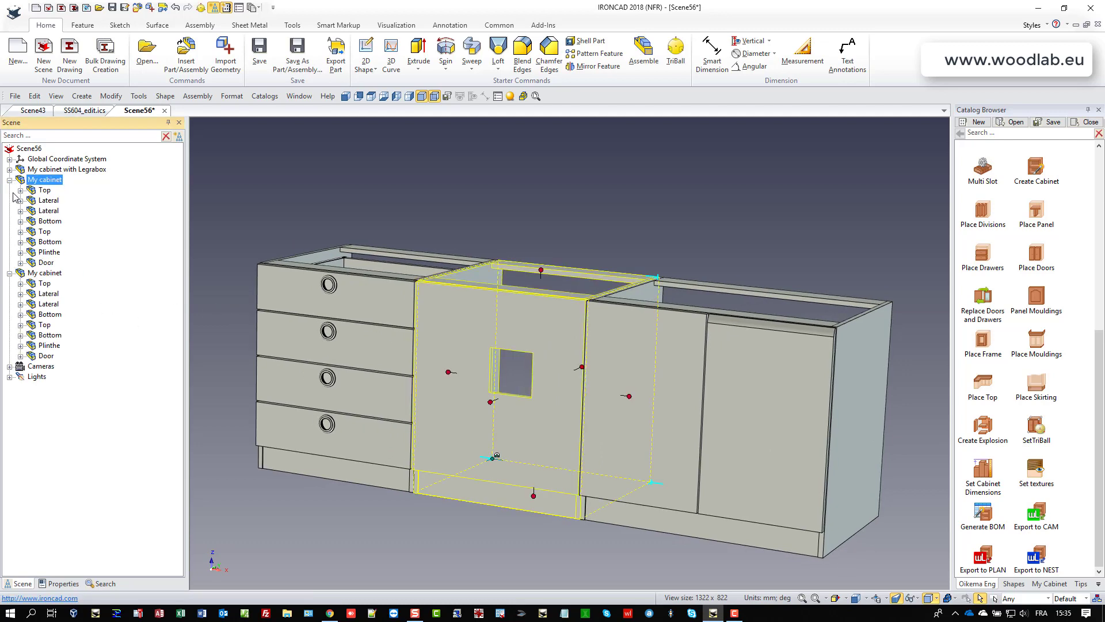
{"action": "left_click", "coordinate": [21, 262]}
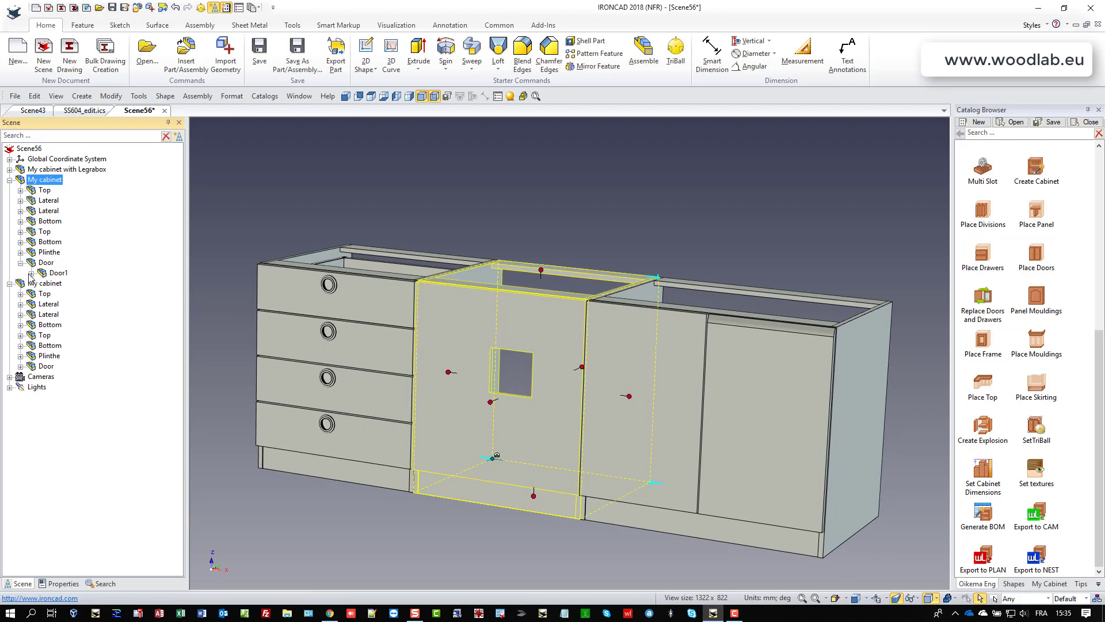
{"action": "left_click", "coordinate": [31, 273]}
{"action": "left_click", "coordinate": [42, 284]}
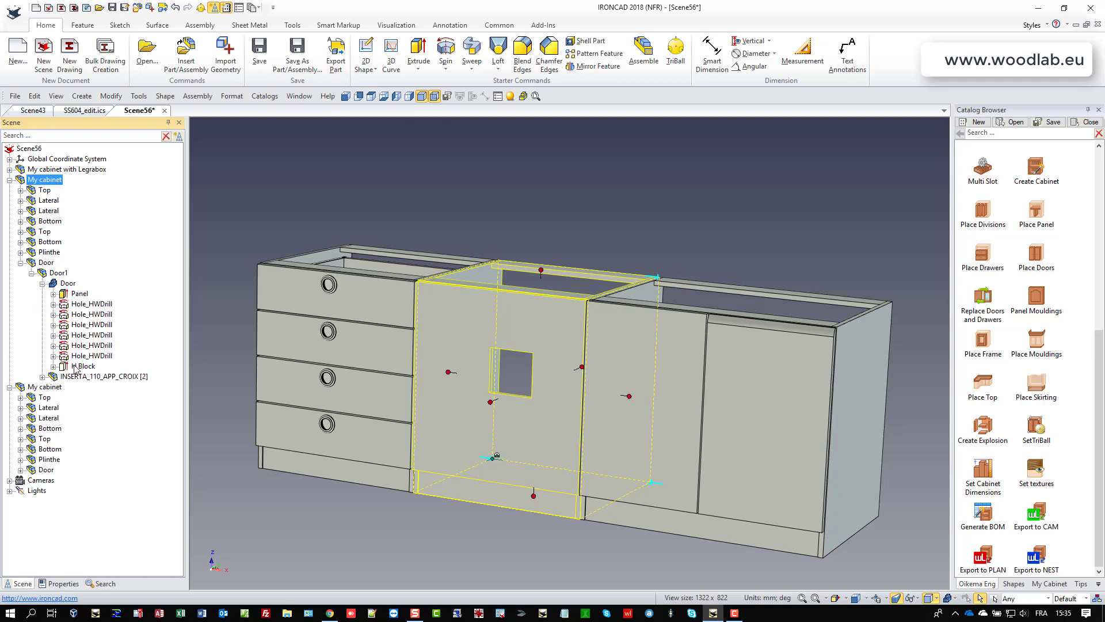
{"action": "left_click", "coordinate": [76, 367]}
{"action": "key", "text": "Delete"}
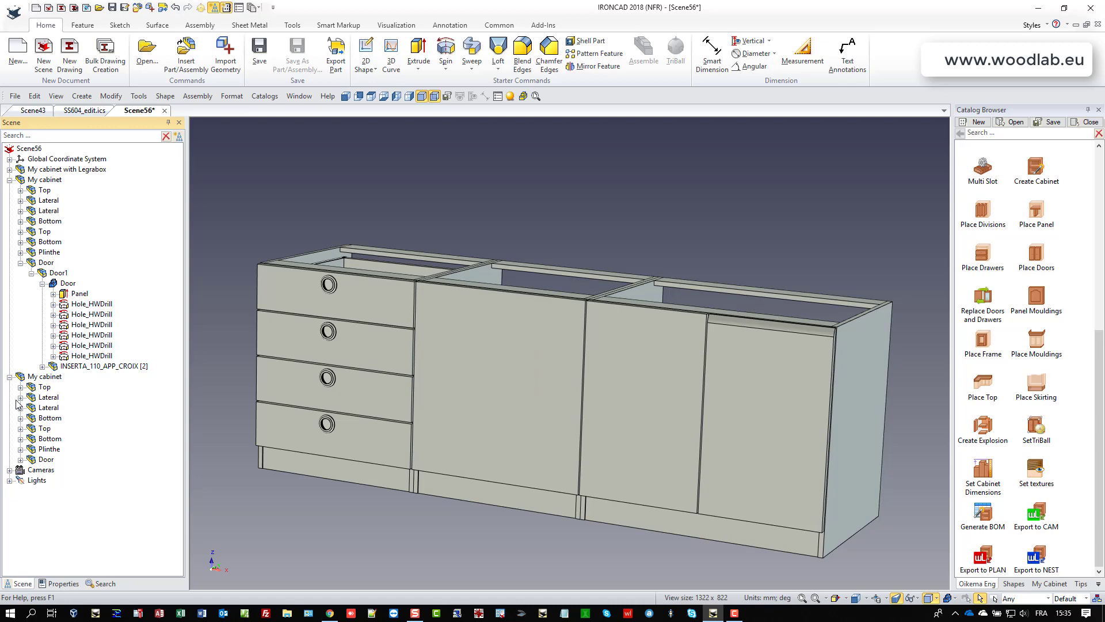
Step: Expand the second cabinet's Door1 and INSERTA_110_APP_CROIX hinge group to review its features
{"action": "left_click", "coordinate": [21, 459]}
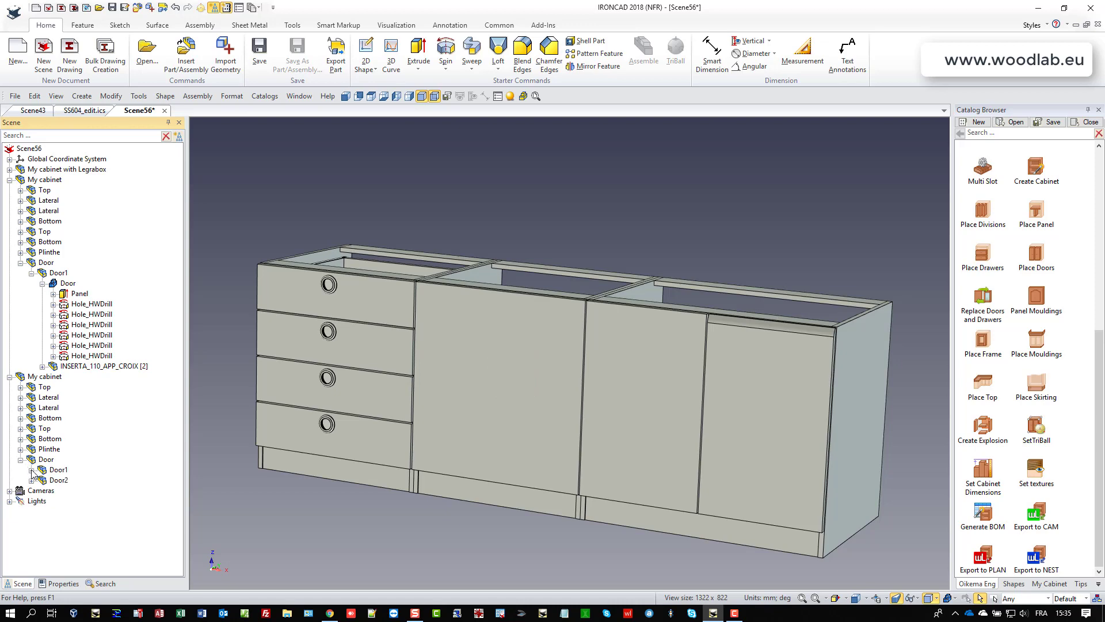
{"action": "left_click", "coordinate": [32, 470]}
{"action": "left_click", "coordinate": [42, 490]}
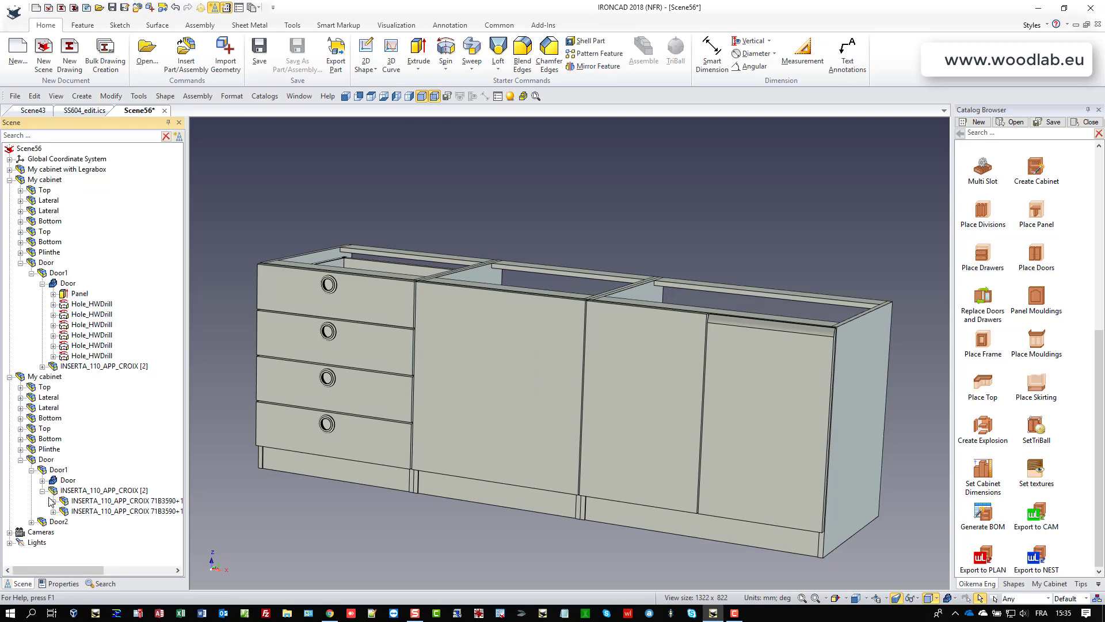
{"action": "left_click", "coordinate": [42, 480]}
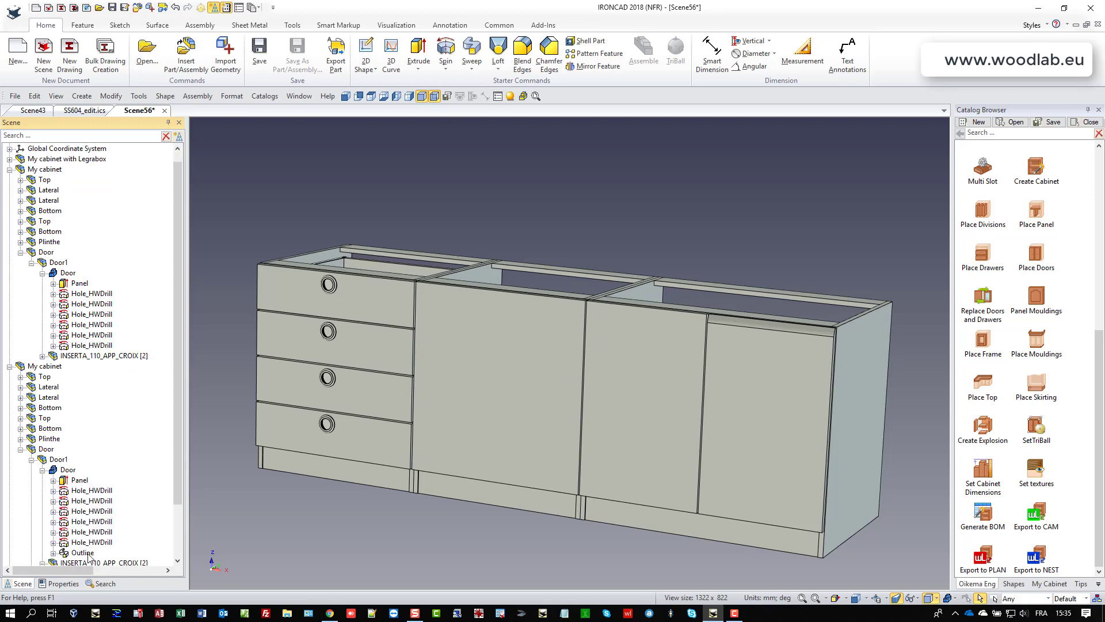
{"action": "scroll", "coordinate": [451, 238], "scroll_direction": "down", "scroll_amount": 1}
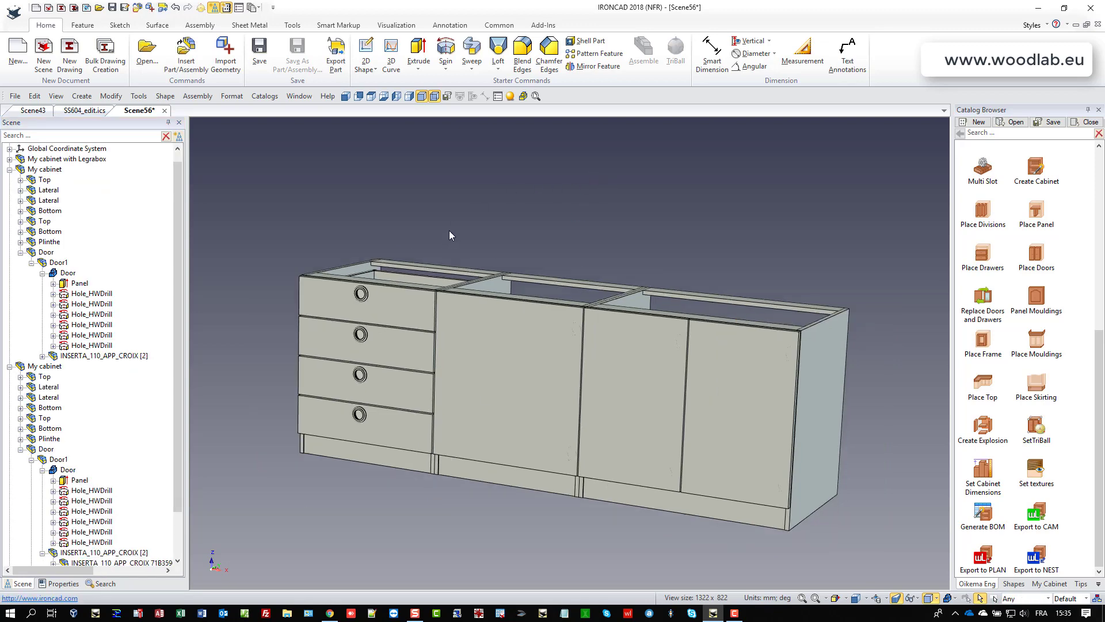
{"action": "middle_click_drag", "start_coordinate": [450, 235], "coordinate": [490, 297]}
{"action": "left_click", "coordinate": [499, 320]}
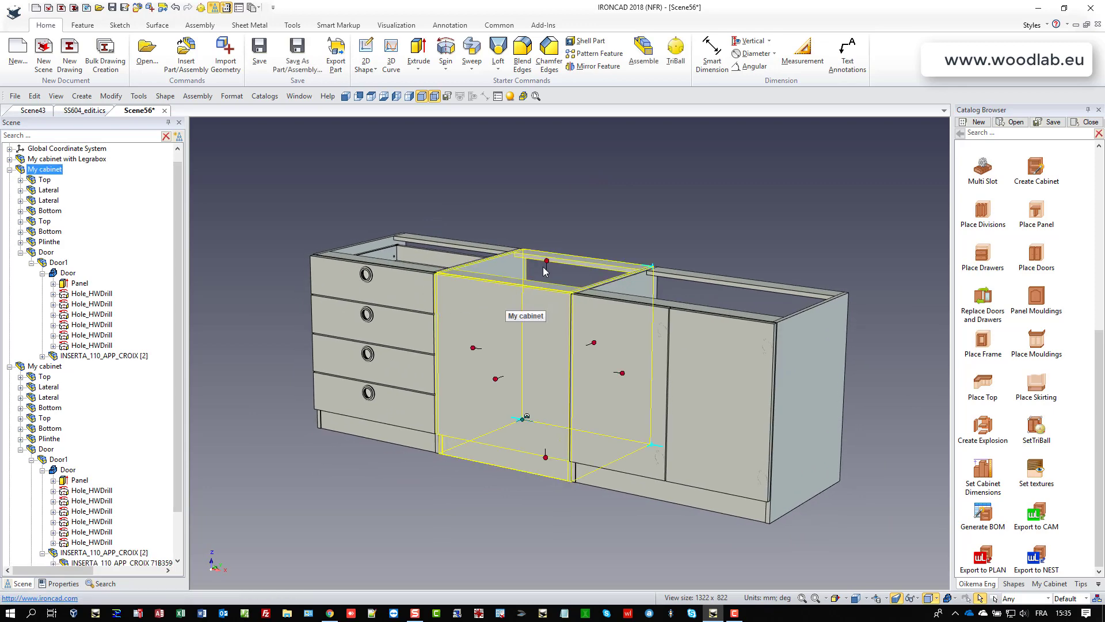
{"action": "left_click_drag", "start_coordinate": [546, 262], "coordinate": [546, 217]}
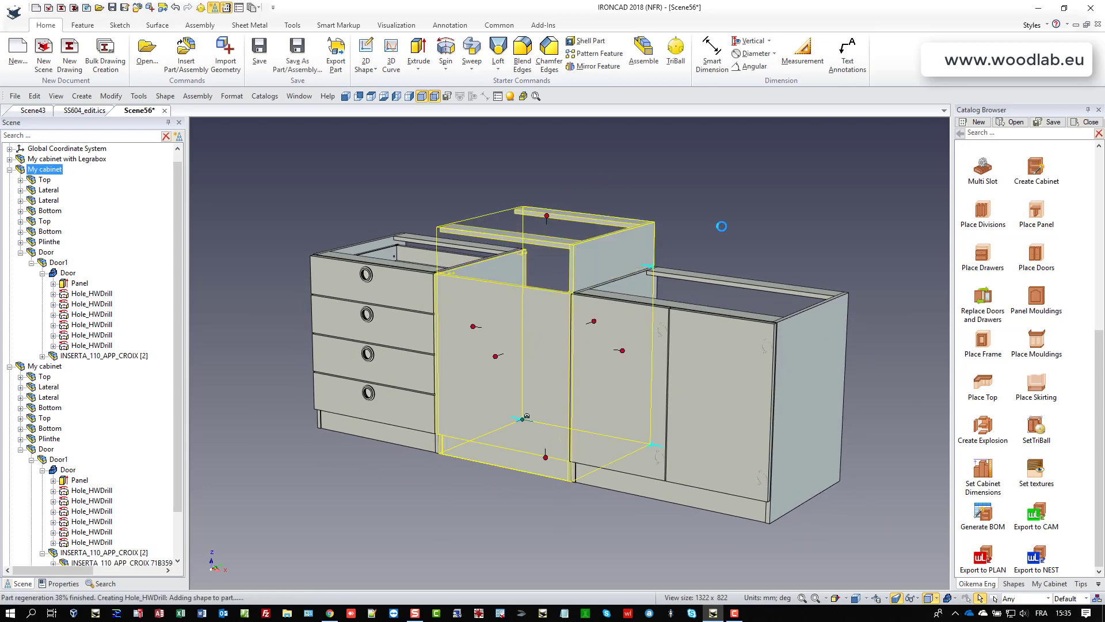
{"action": "left_click", "coordinate": [724, 361]}
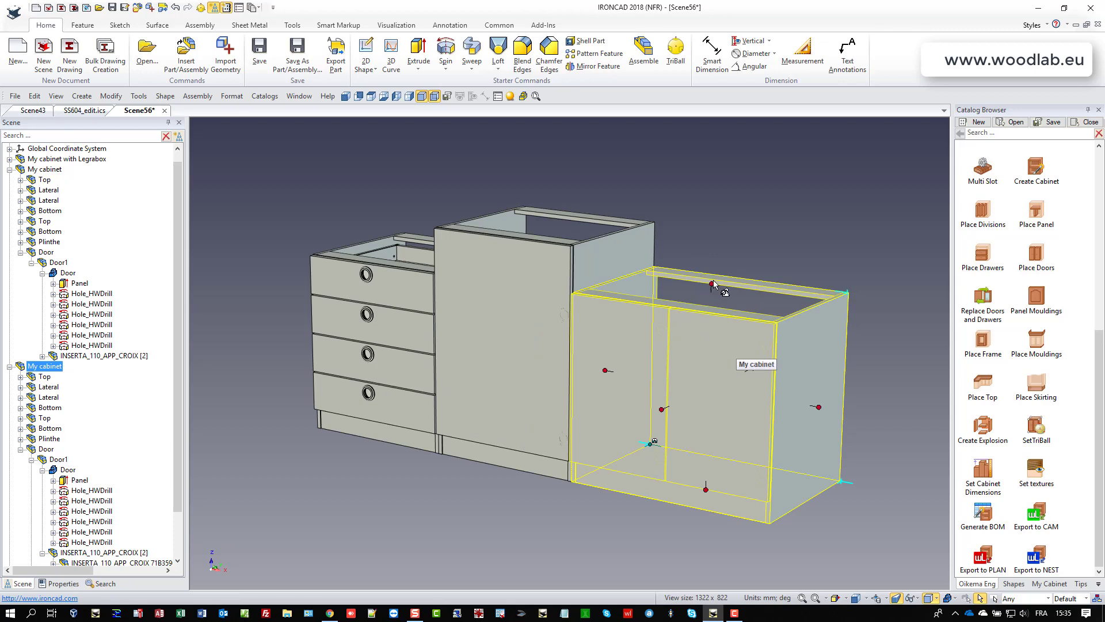
{"action": "left_click_drag", "start_coordinate": [712, 283], "coordinate": [609, 238]}
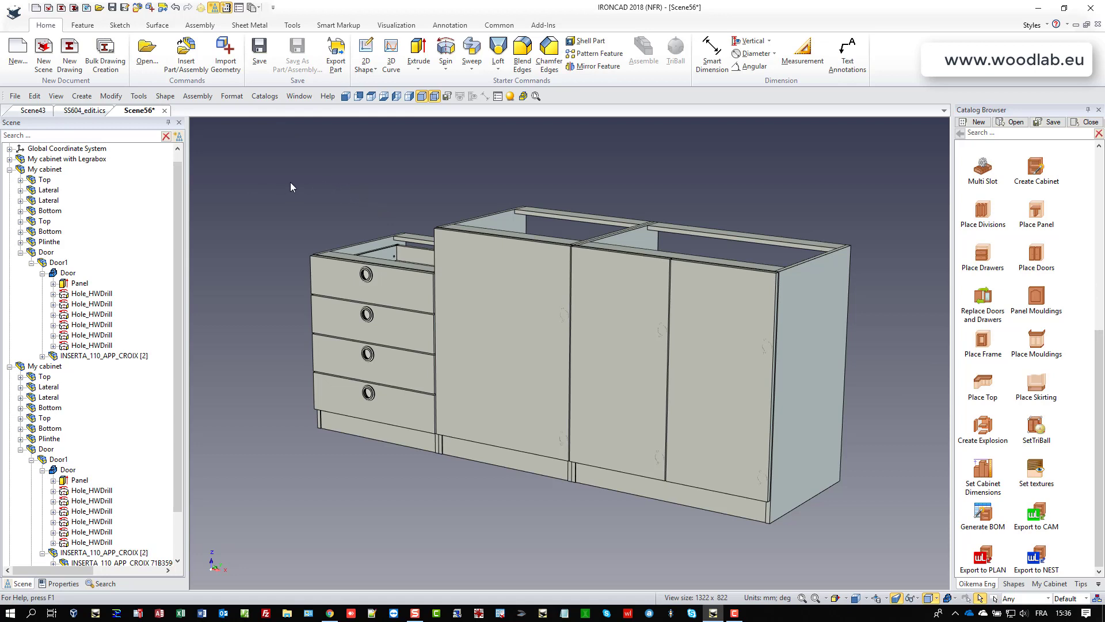
{"action": "left_click", "coordinate": [175, 8]}
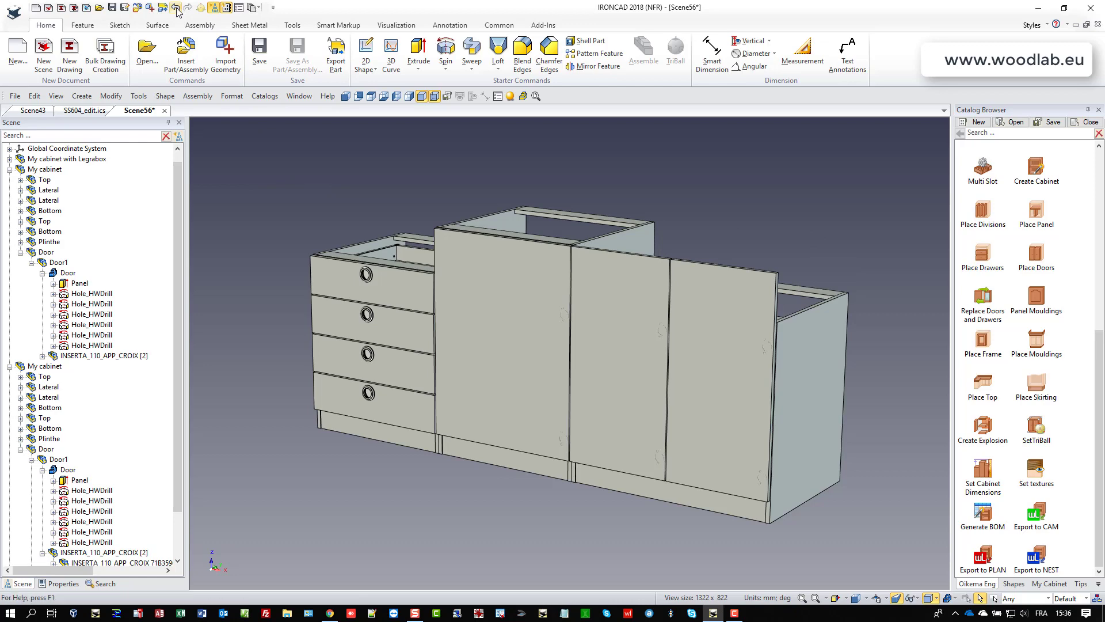
{"action": "left_click", "coordinate": [177, 8]}
{"action": "left_click", "coordinate": [176, 9]}
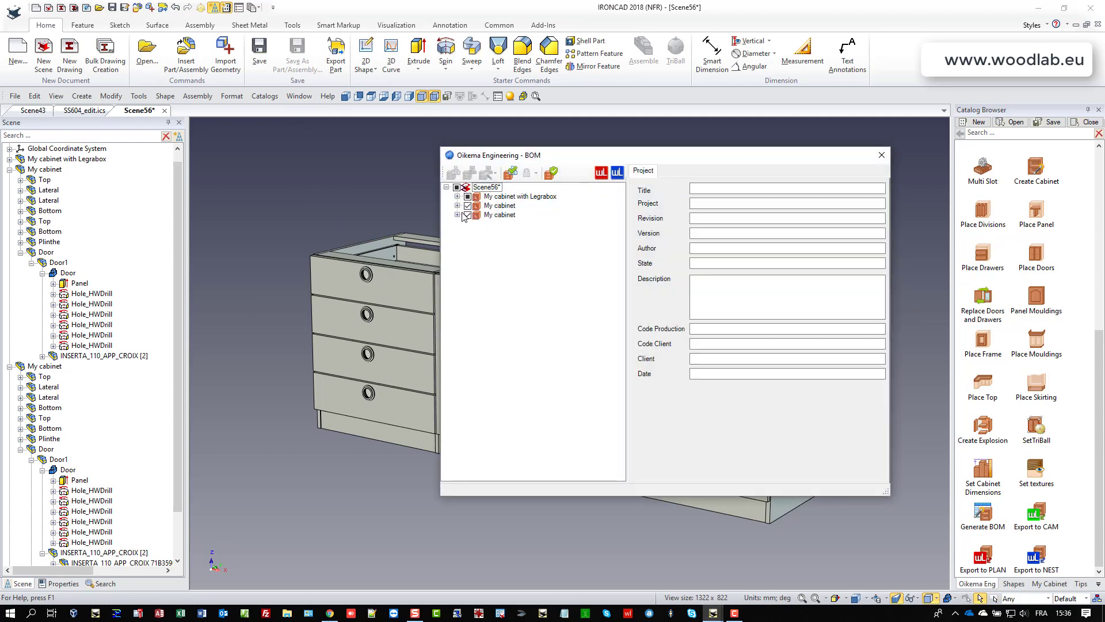
Step: Mark parts with the ROV_ prefix, name cabinets CAB_1–CAB_3, and generate the BOM report
{"action": "left_click", "coordinate": [487, 187]}
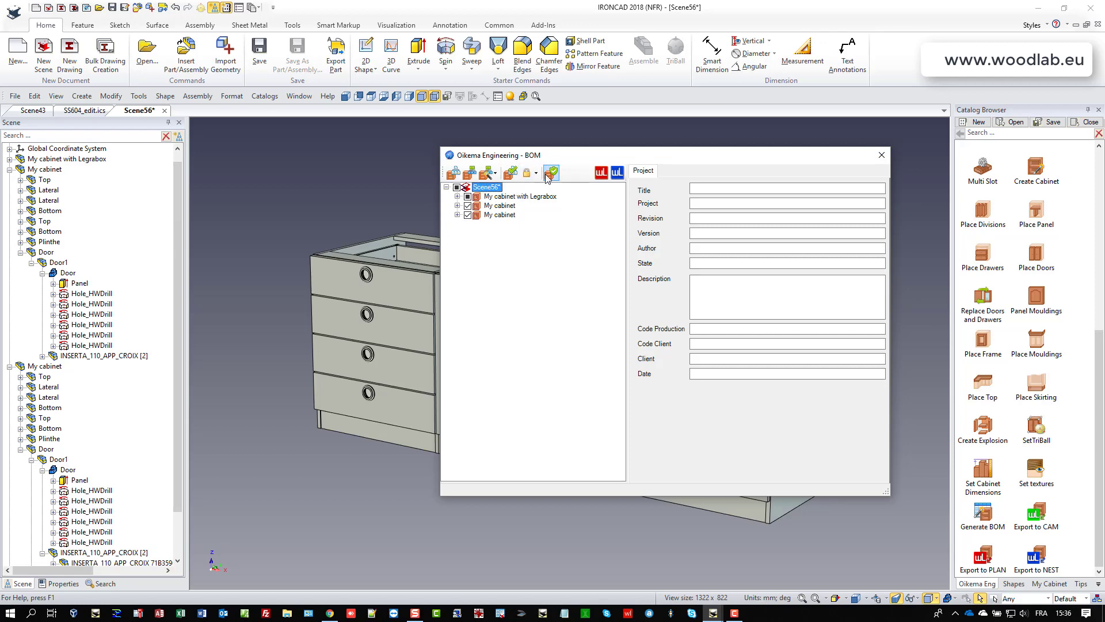
{"action": "left_click", "coordinate": [510, 173]}
{"action": "key", "text": "Tab"}
{"action": "key", "text": "Tab"}
{"action": "type", "text": "ro"}
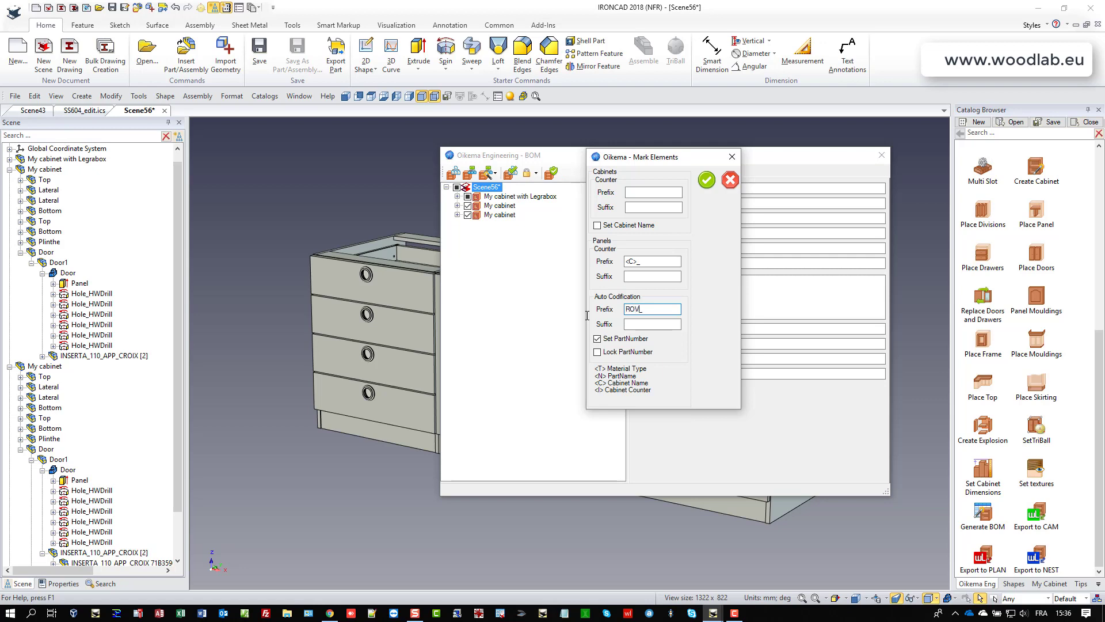
{"action": "left_click", "coordinate": [598, 225]}
{"action": "left_click", "coordinate": [646, 193]}
{"action": "left_click", "coordinate": [707, 180]}
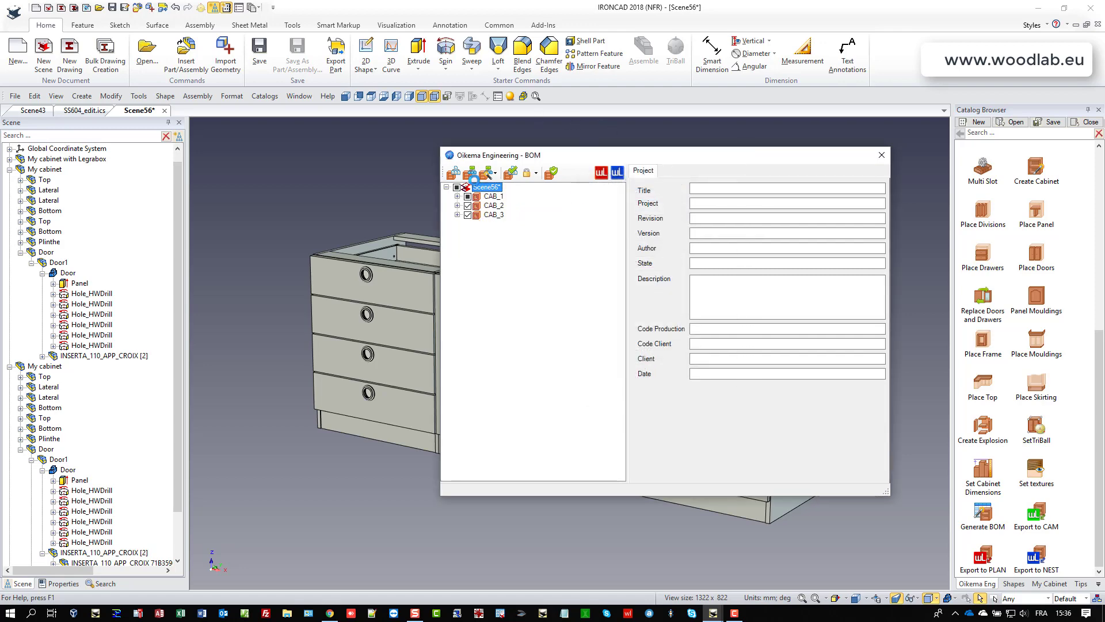
{"action": "left_click", "coordinate": [453, 172]}
{"action": "left_click", "coordinate": [479, 135]}
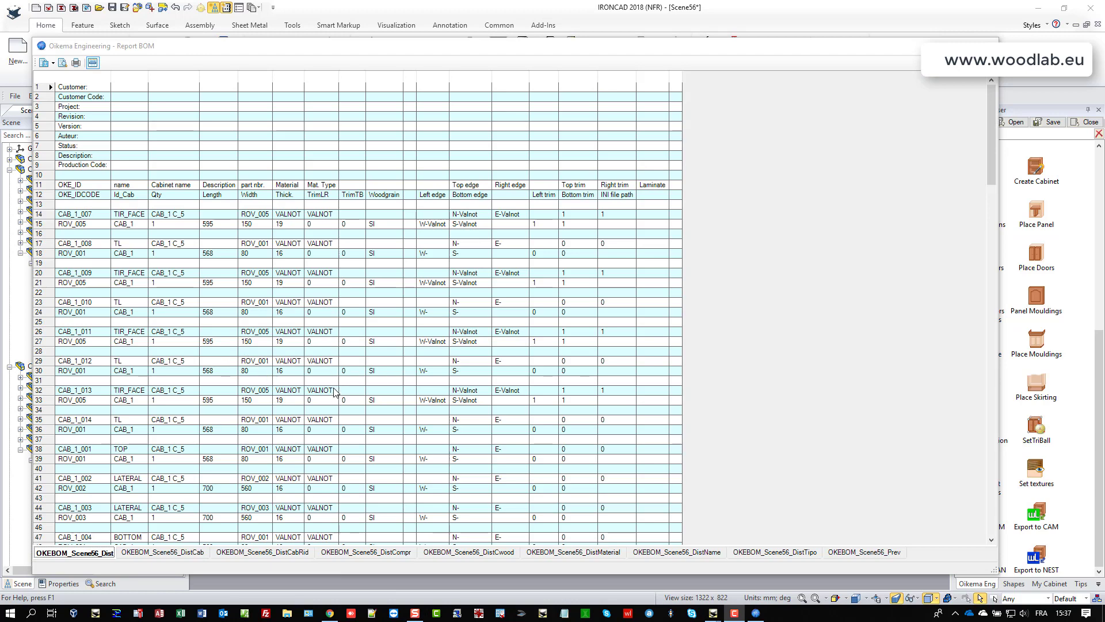
Step: Review the BOM sheets from DistCab to the cost summary showing 94.89 global material cost
{"action": "left_click", "coordinate": [184, 554]}
{"action": "left_click", "coordinate": [254, 553]}
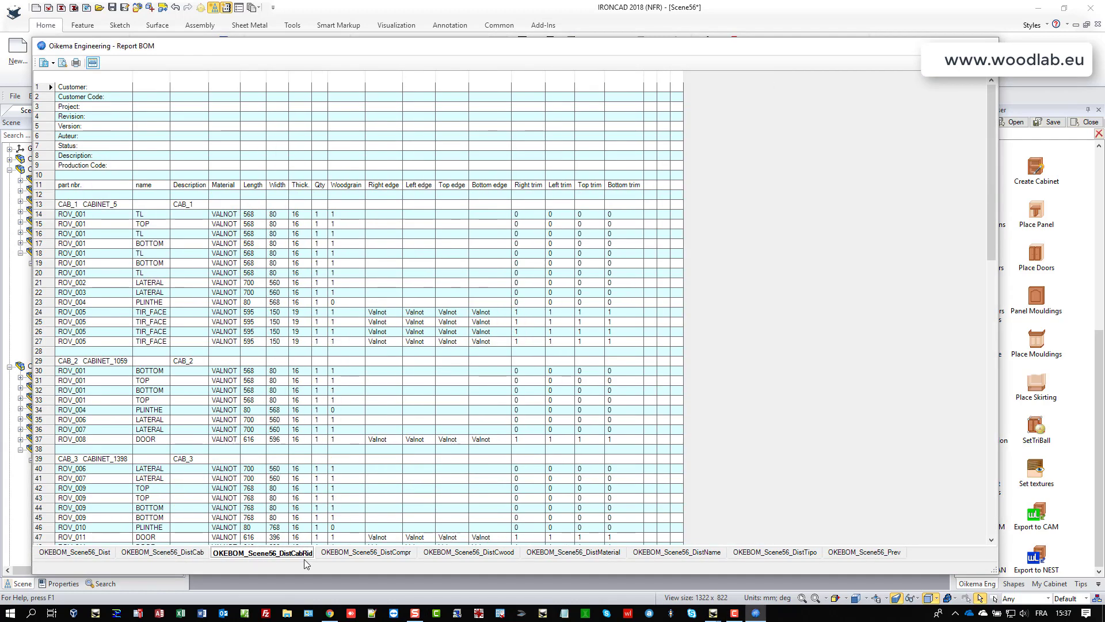
{"action": "left_click", "coordinate": [351, 554]}
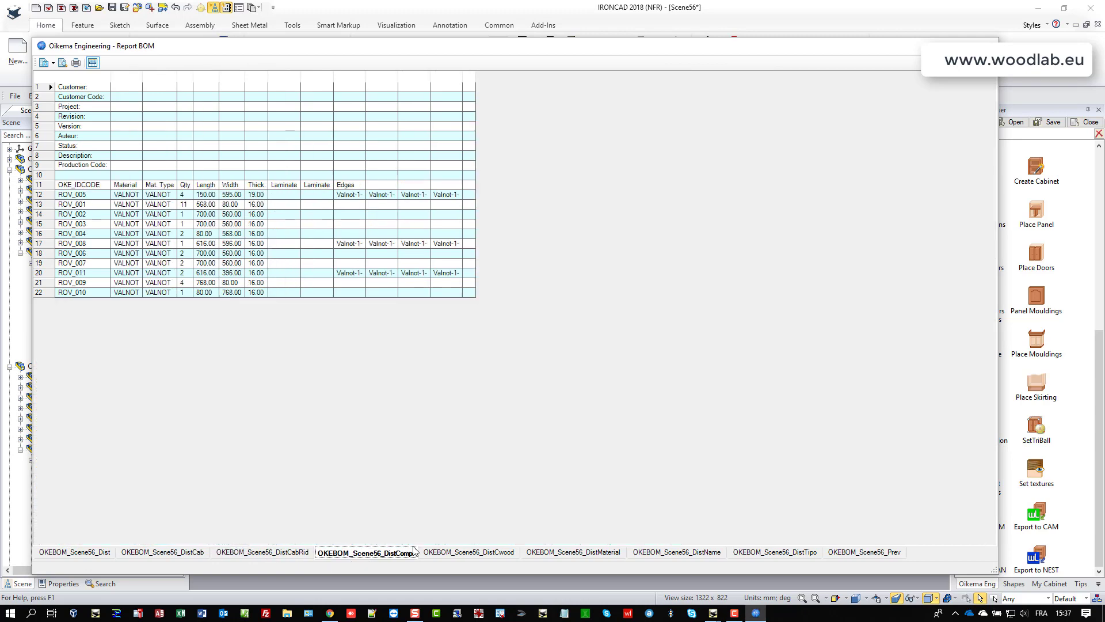
{"action": "left_click", "coordinate": [451, 553]}
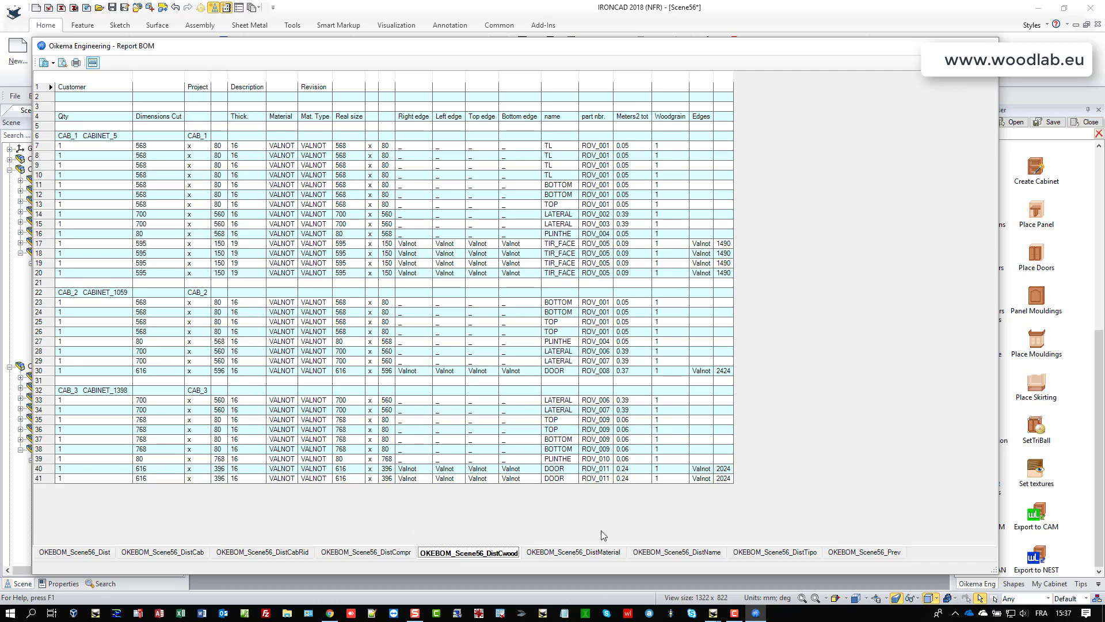
{"action": "left_click", "coordinate": [602, 558]}
{"action": "left_click", "coordinate": [676, 553]}
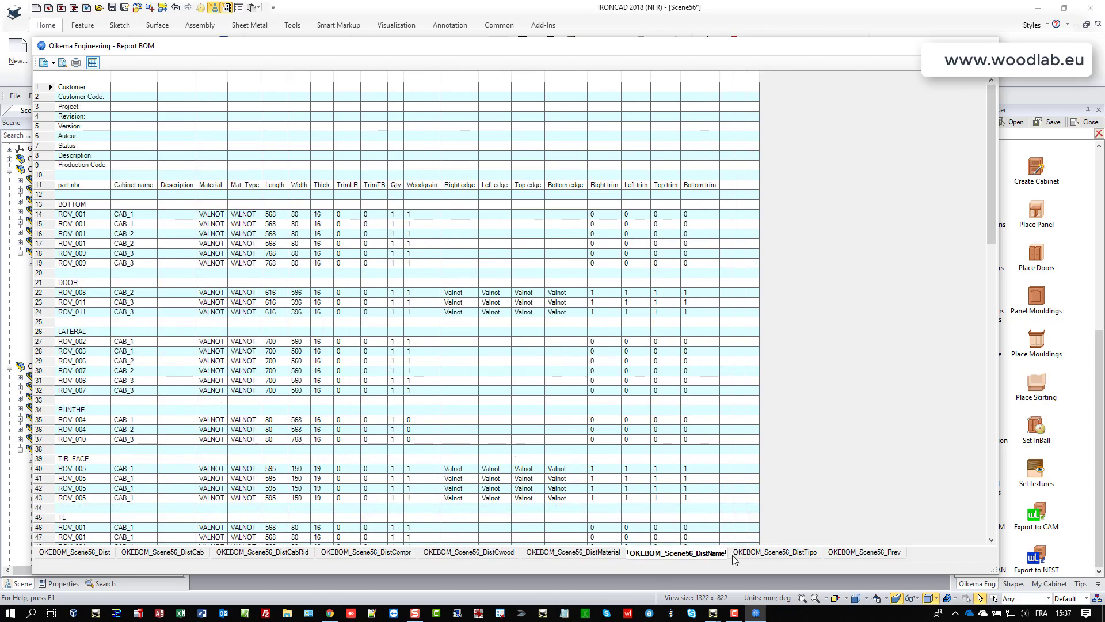
{"action": "left_click", "coordinate": [774, 553]}
{"action": "left_click", "coordinate": [866, 556]}
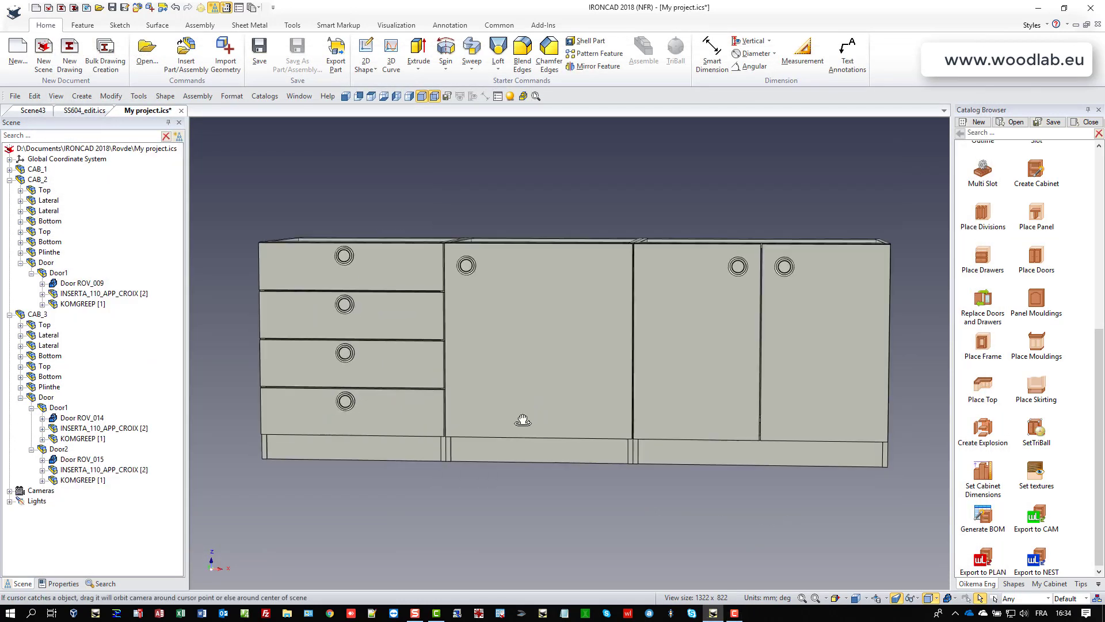
Step: Orbit to an elevated view and switch to shaded display with dashed hidden edges
{"action": "left_click_drag", "start_coordinate": [522, 420], "coordinate": [502, 430]}
{"action": "mouse_move", "coordinate": [382, 350]}
{"action": "left_mouse_down"}
{"action": "mouse_move", "coordinate": [382, 323]}
{"action": "mouse_move", "coordinate": [371, 331]}
{"action": "left_mouse_up"}
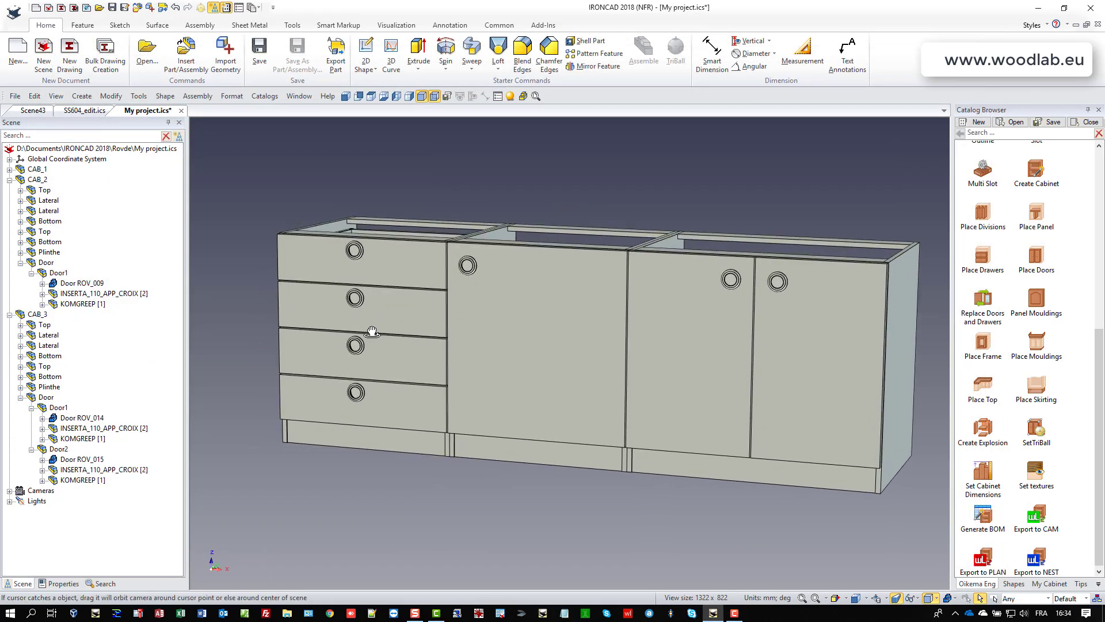
{"action": "left_click", "coordinate": [447, 95]}
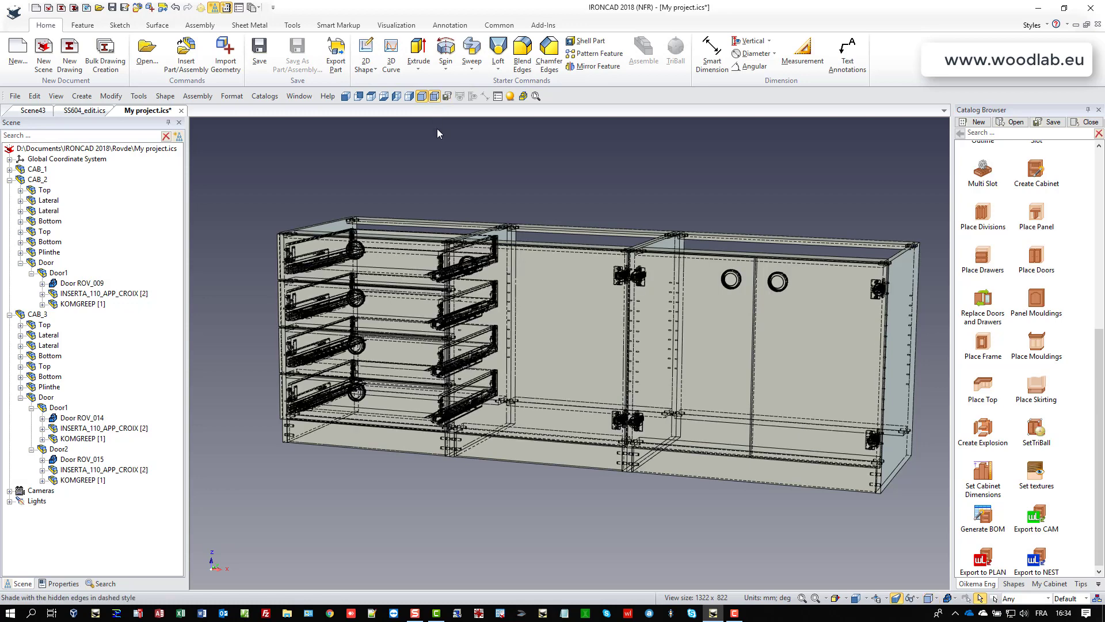